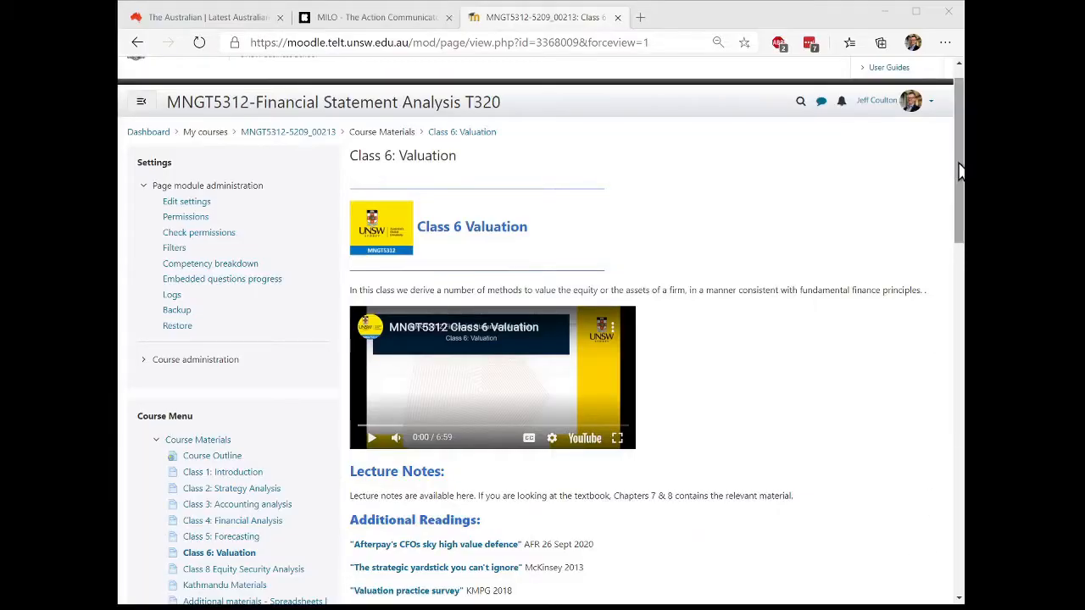
left_click_drag(956, 159, 955, 368)
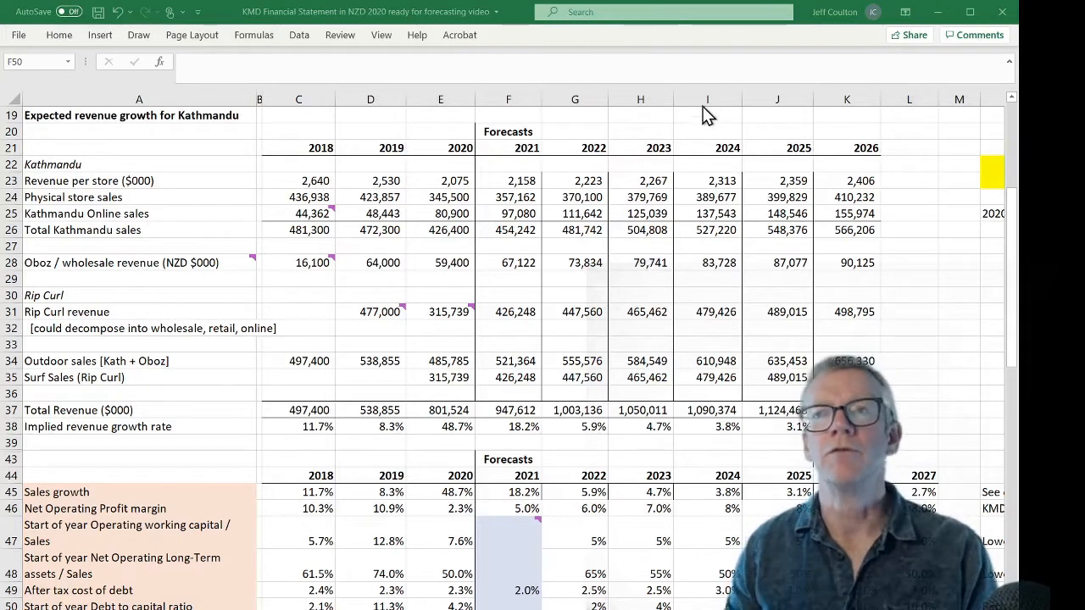
Review the Kathmandu forecasts from store and sales growth assumptions through revenue, forecast ratios, beginning balance sheet and income statement.
left_click(592, 386)
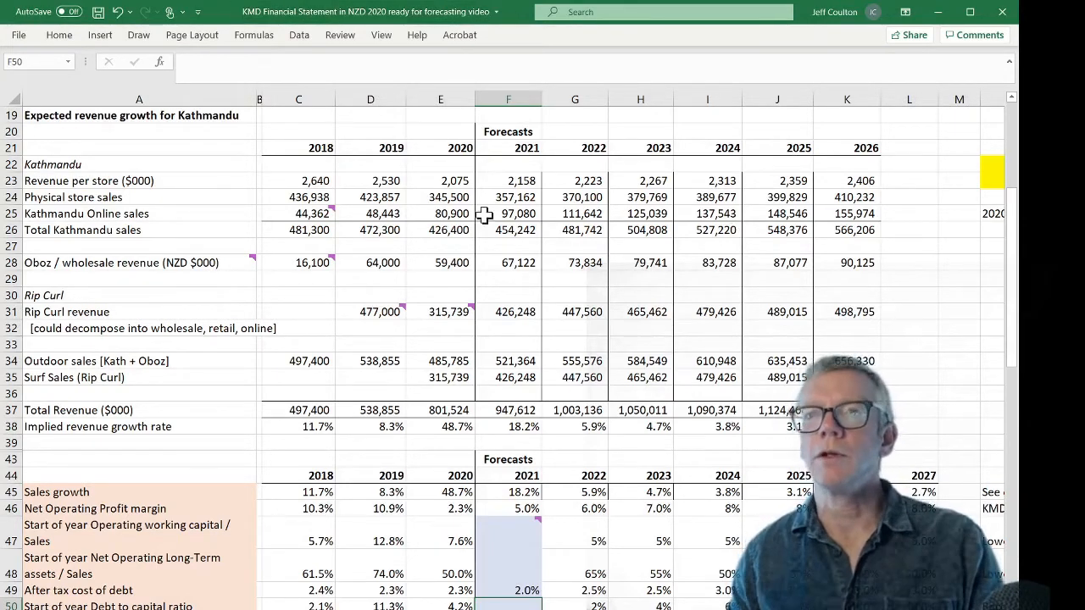
scroll(81, 207, "up", 6)
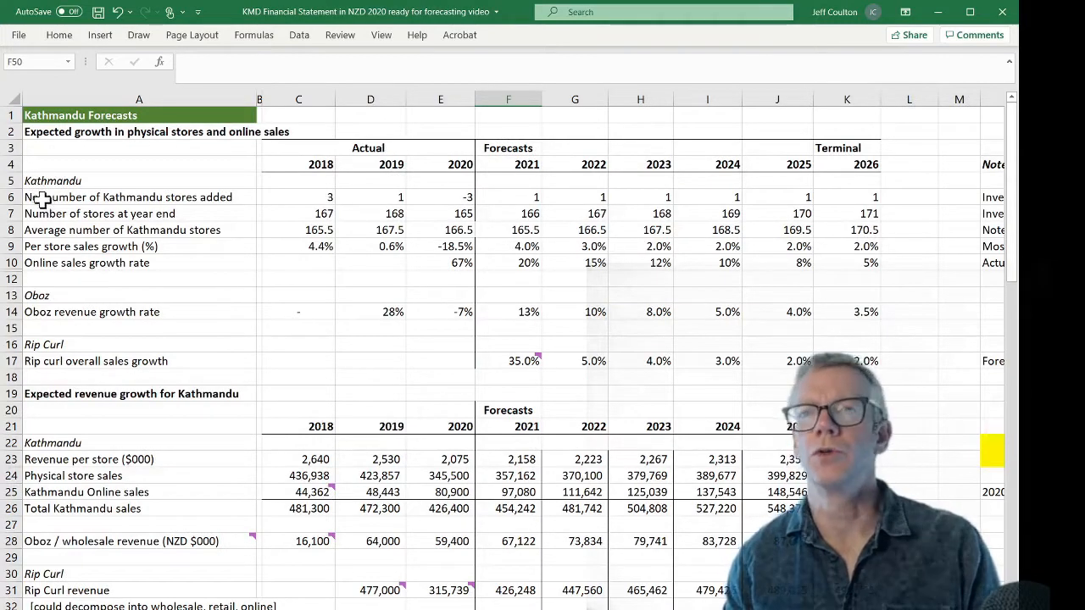
scroll(106, 364, "down", 3)
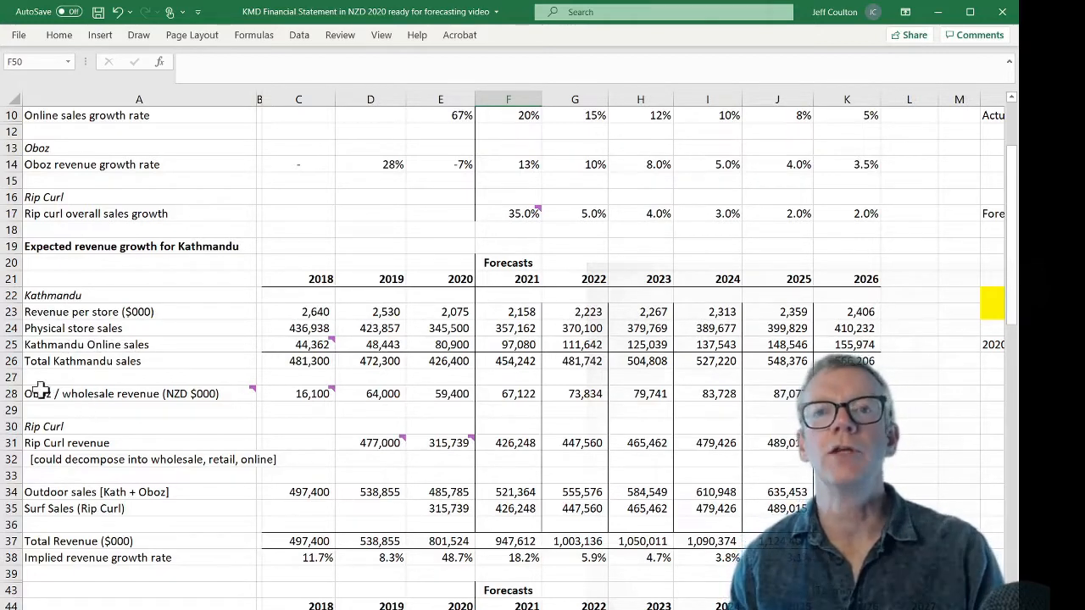
scroll(127, 392, "down", 1)
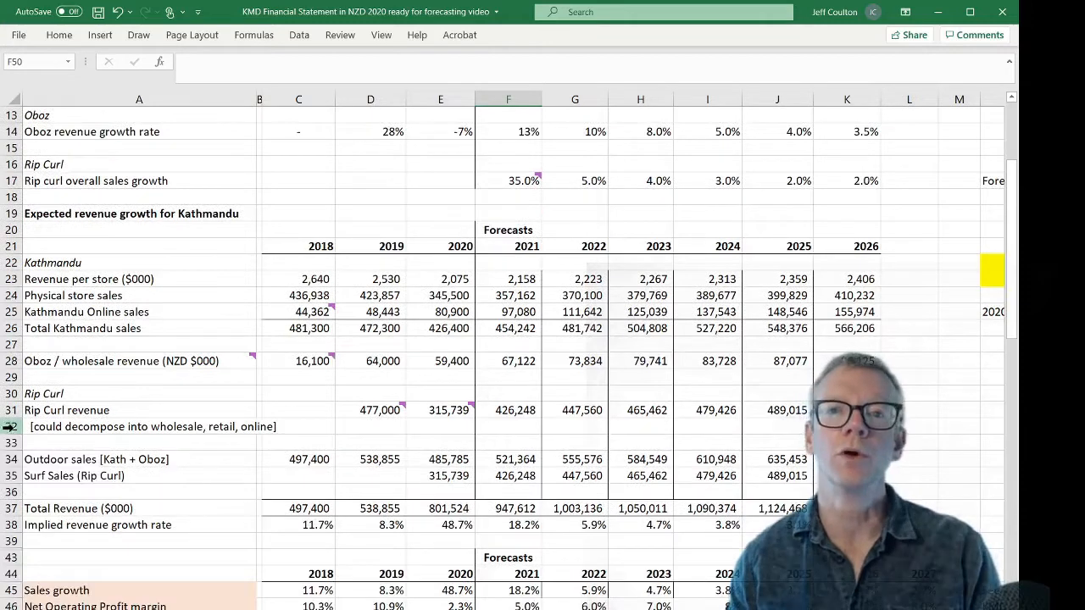
scroll(41, 430, "down", 1)
scroll(75, 384, "down", 1)
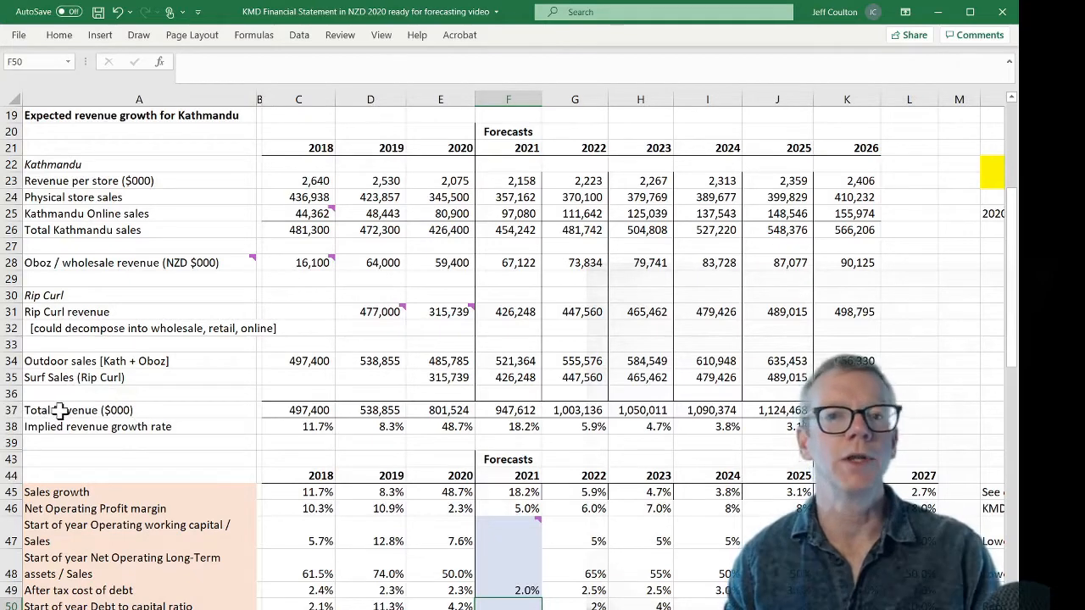
scroll(85, 407, "down", 1)
scroll(97, 392, "down", 1)
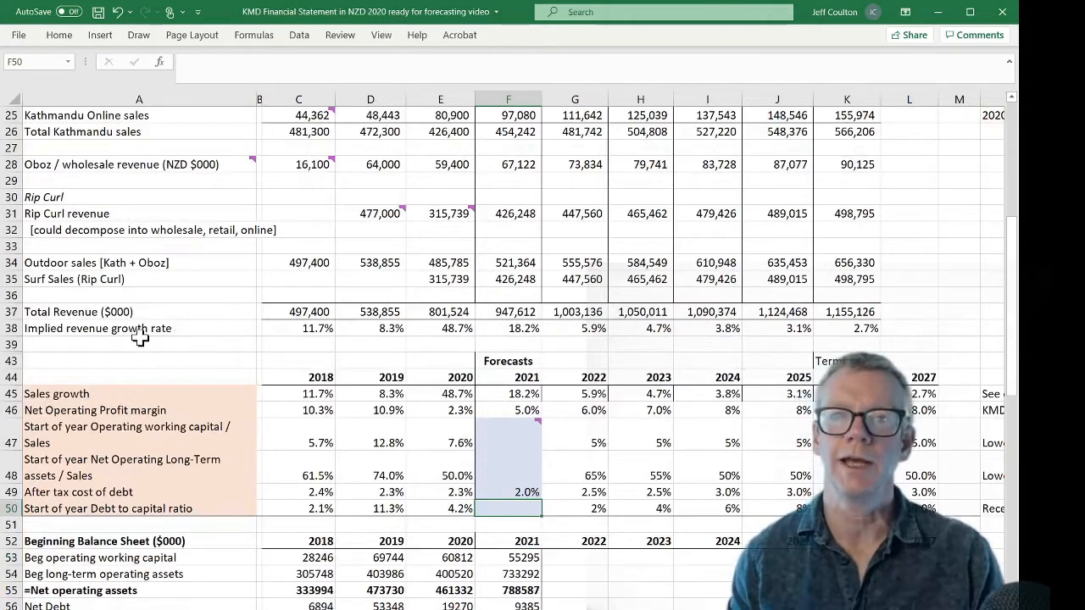
scroll(140, 337, "down", 1)
scroll(128, 326, "down", 1)
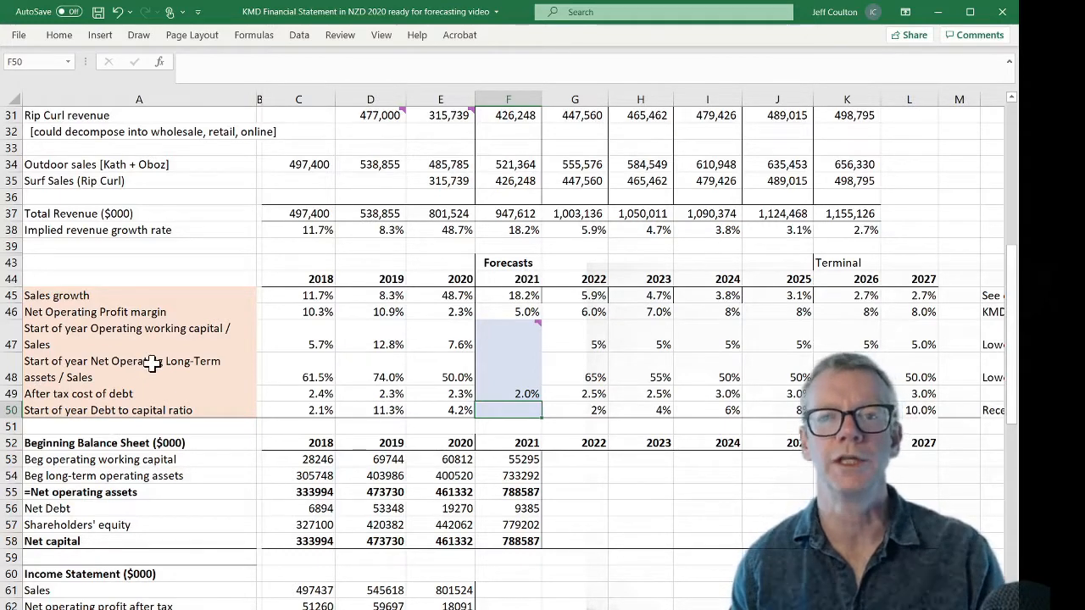
scroll(150, 363, "down", 1)
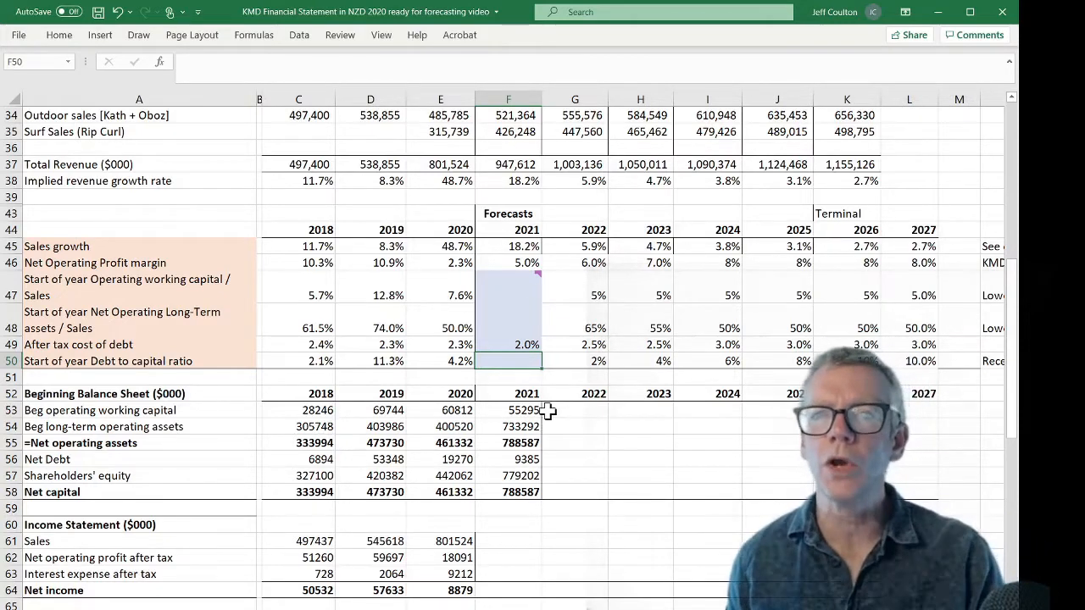
scroll(547, 410, "down", 1)
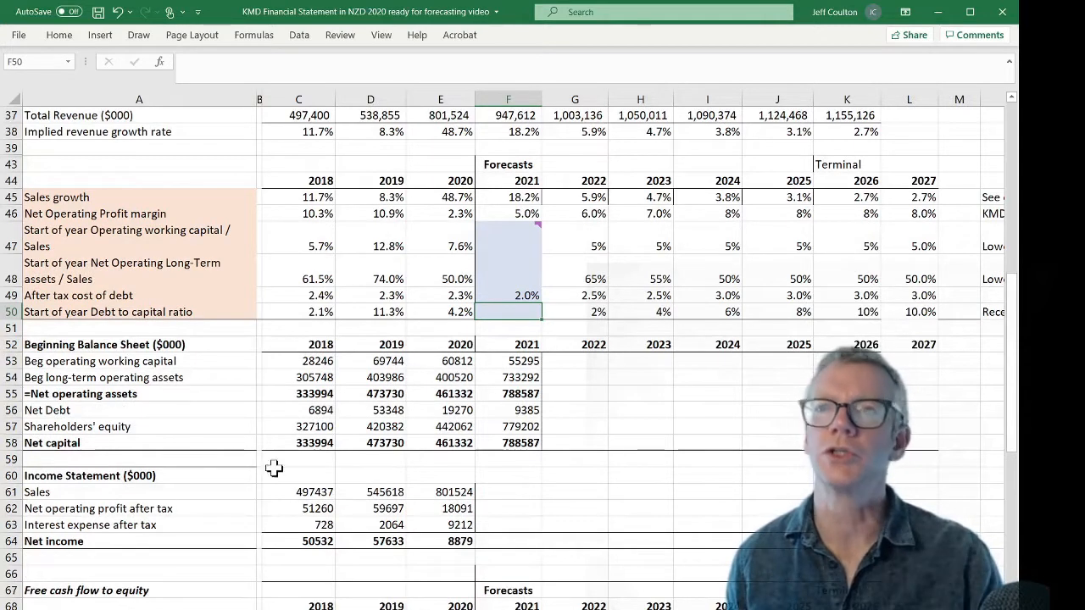
Forecast 2021 sales in F61 by growing 2020 sales at the 2021 sales growth rate, using =E61*(1+F45).
left_click(510, 492)
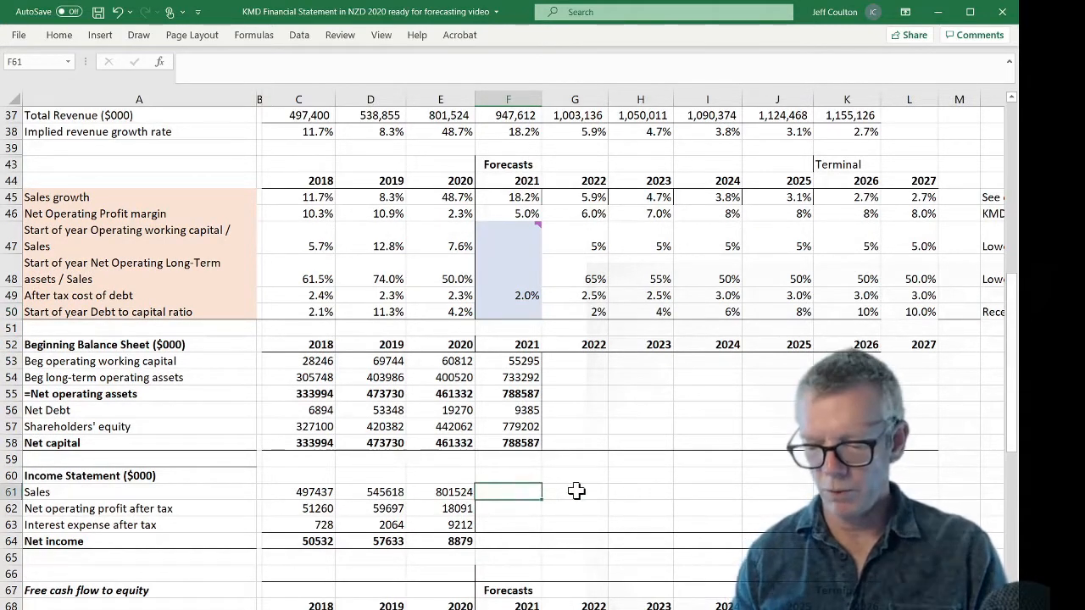
type("=")
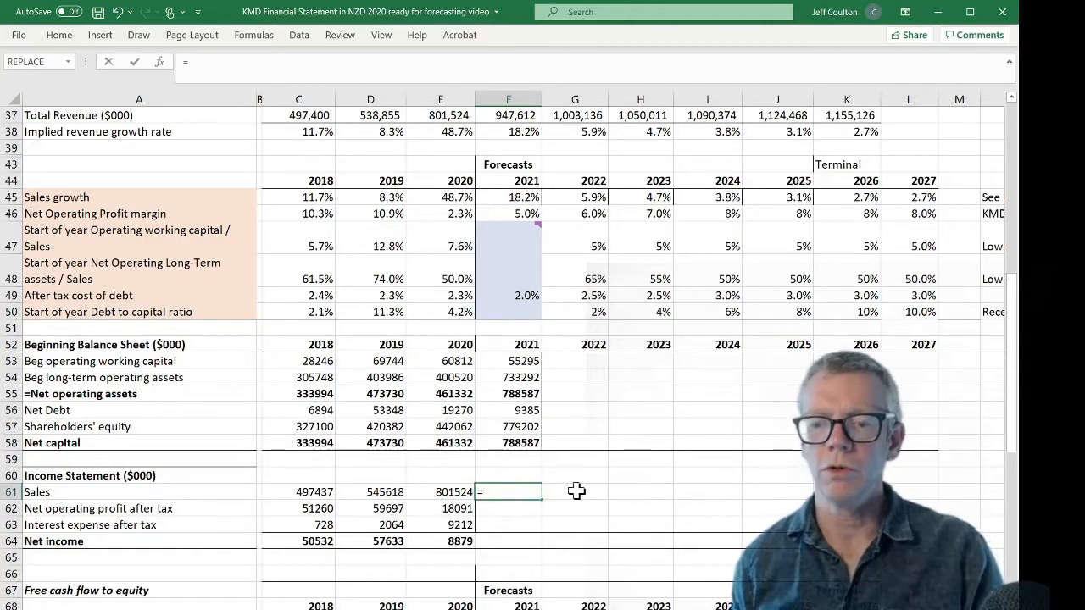
key("Left")
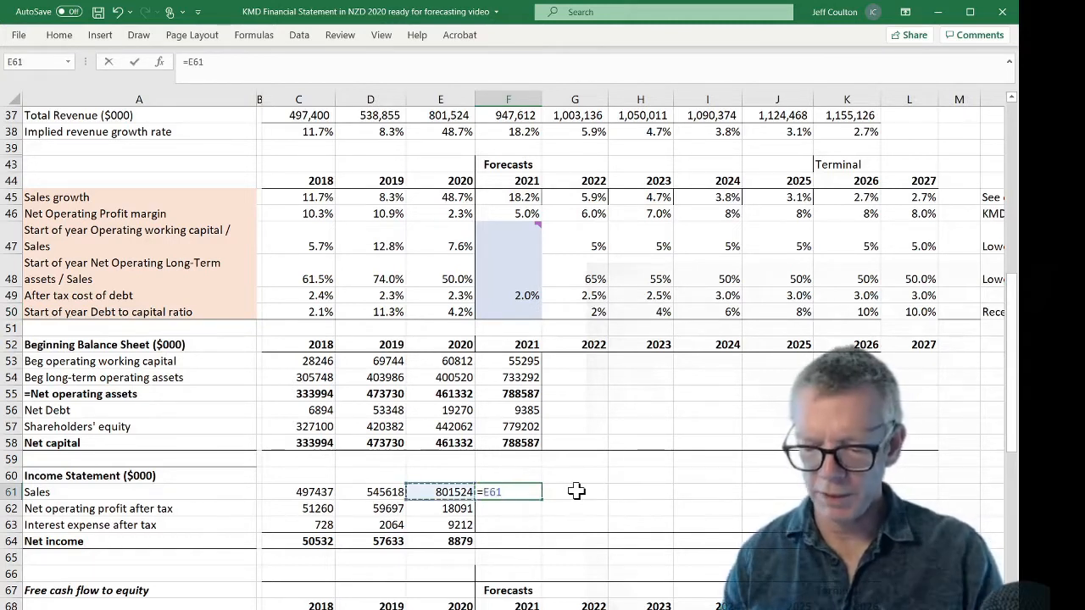
type("*(1+")
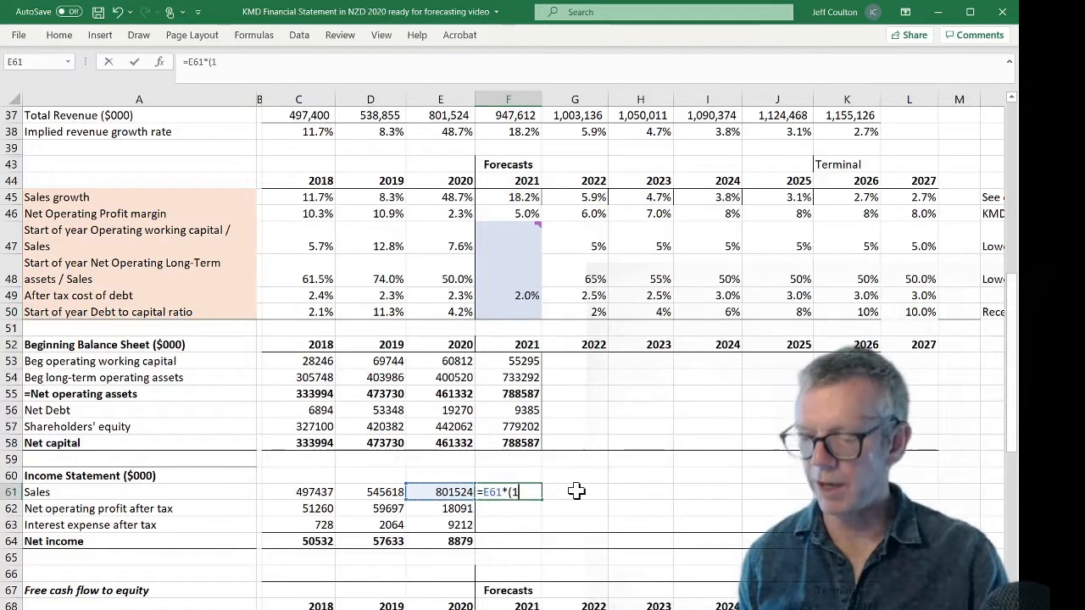
left_click(515, 198)
type(")")
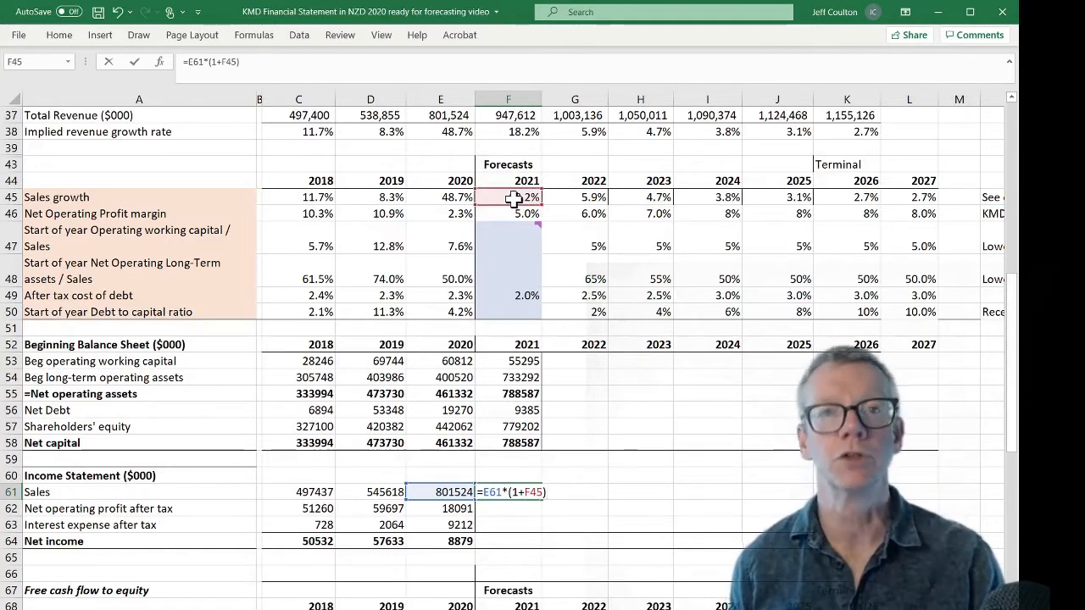
key("Return")
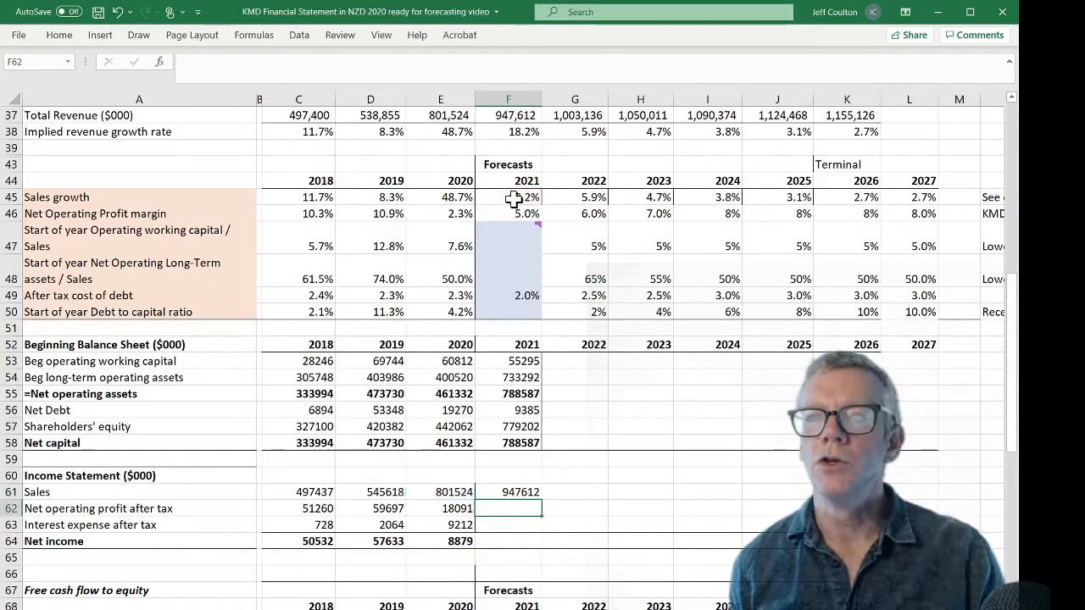
key("Up")
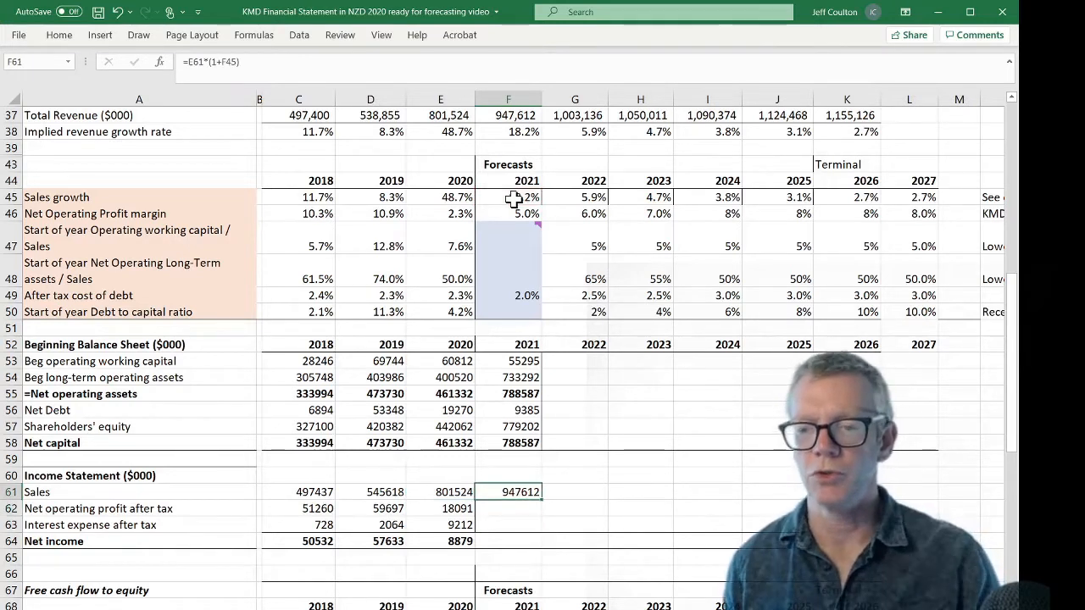
Calculate 2021 net operating profit after tax in F62 as sales times the net operating profit margin, =F61*F46.
left_click(509, 511)
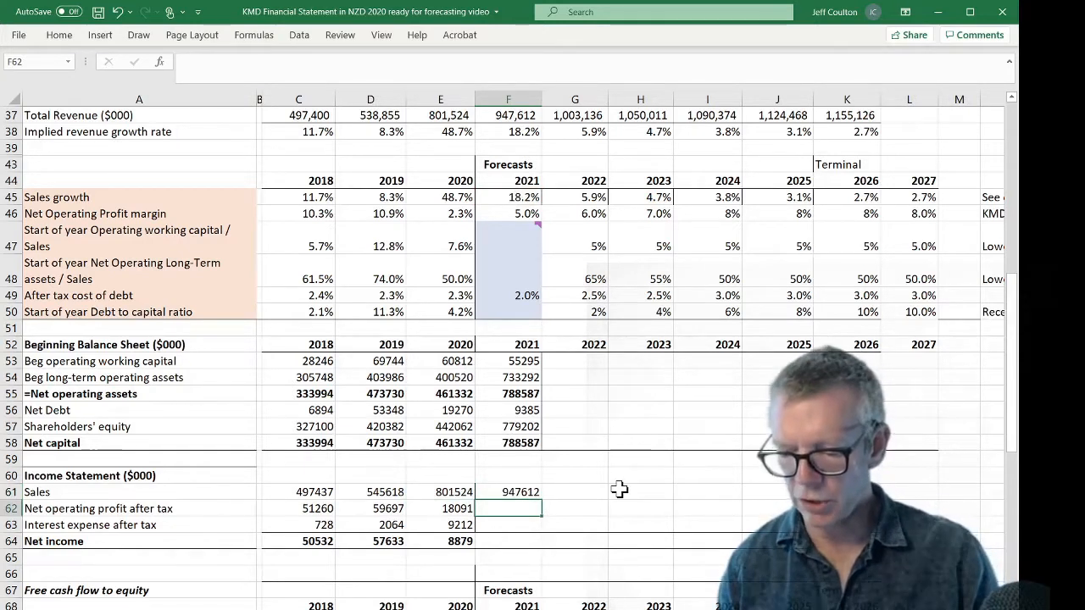
type("=")
key("Up")
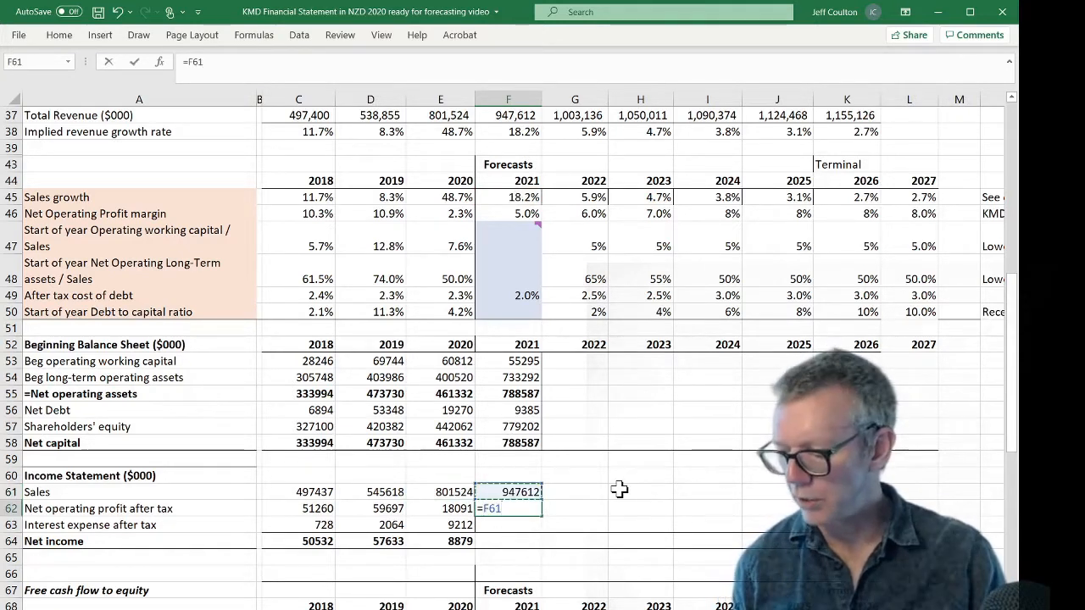
type("*")
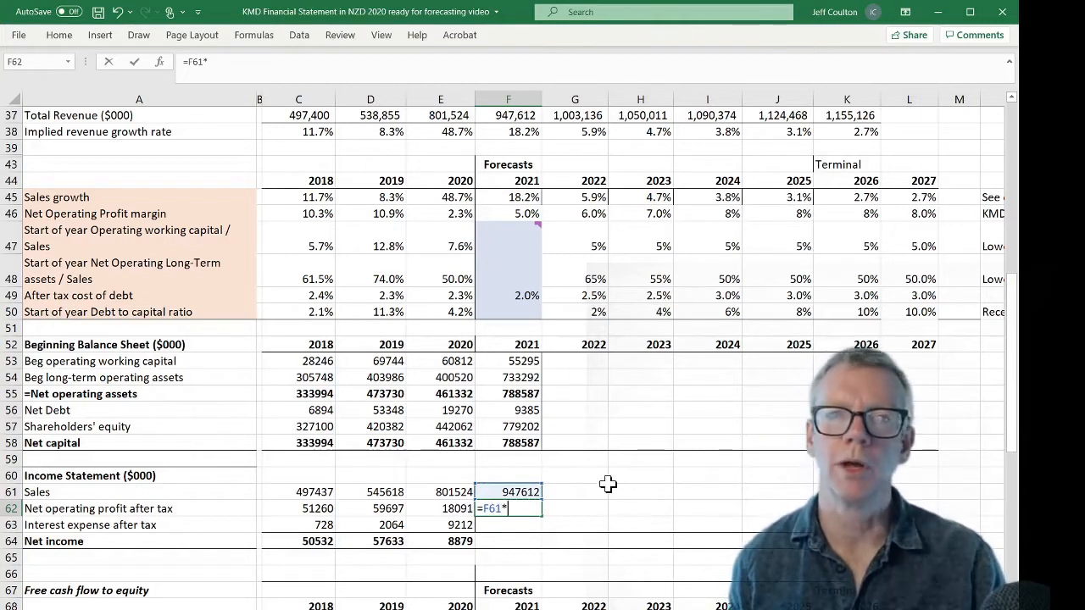
left_click(515, 215)
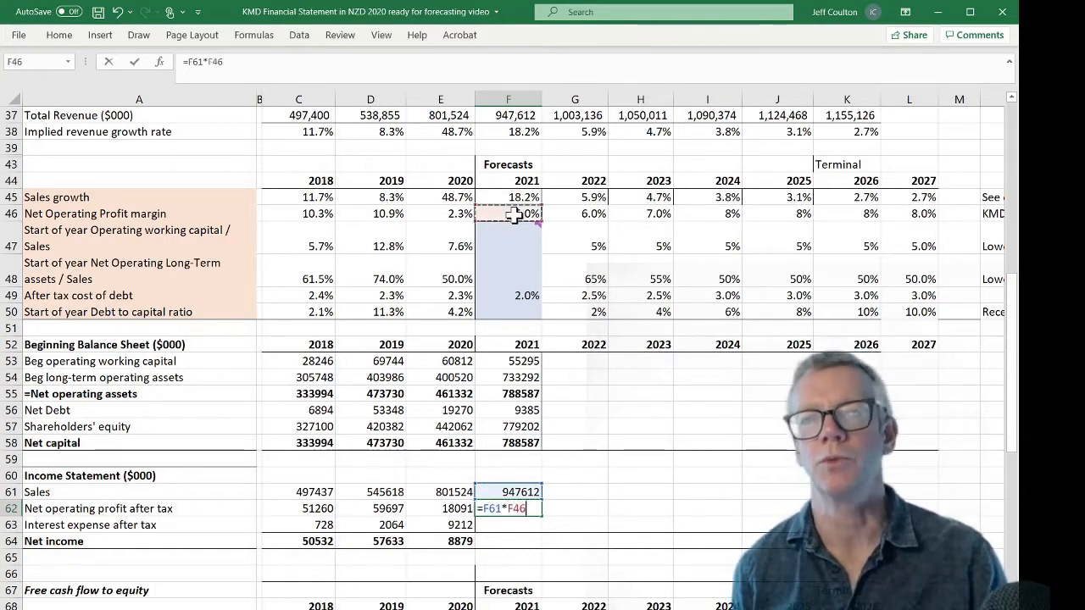
key("Return")
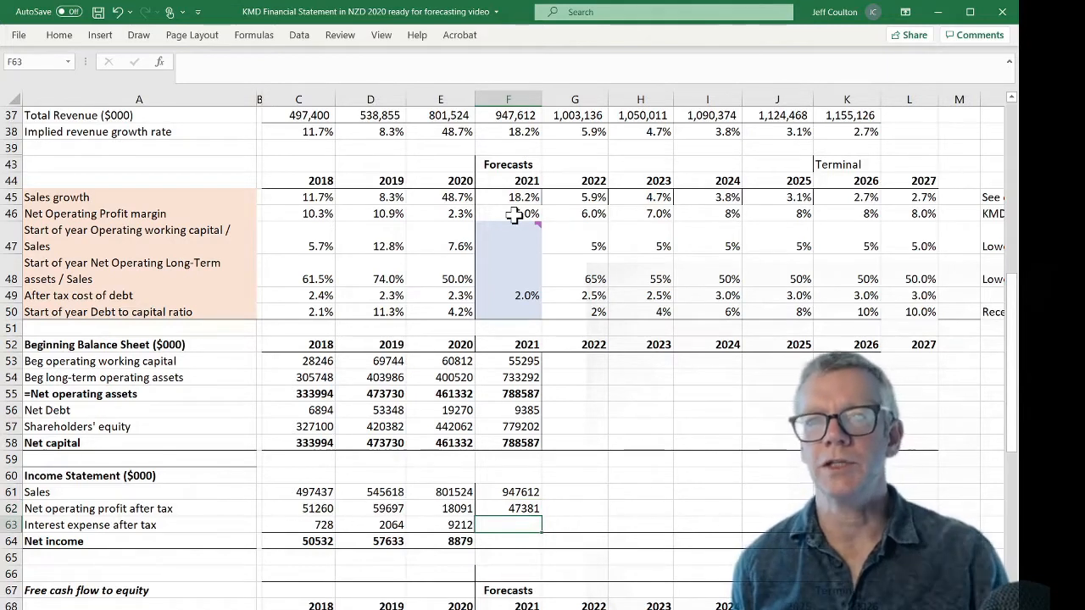
Calculate 2021 interest expense after tax in F63 as after-tax cost of debt times beginning net debt, =F49*F56.
type("=")
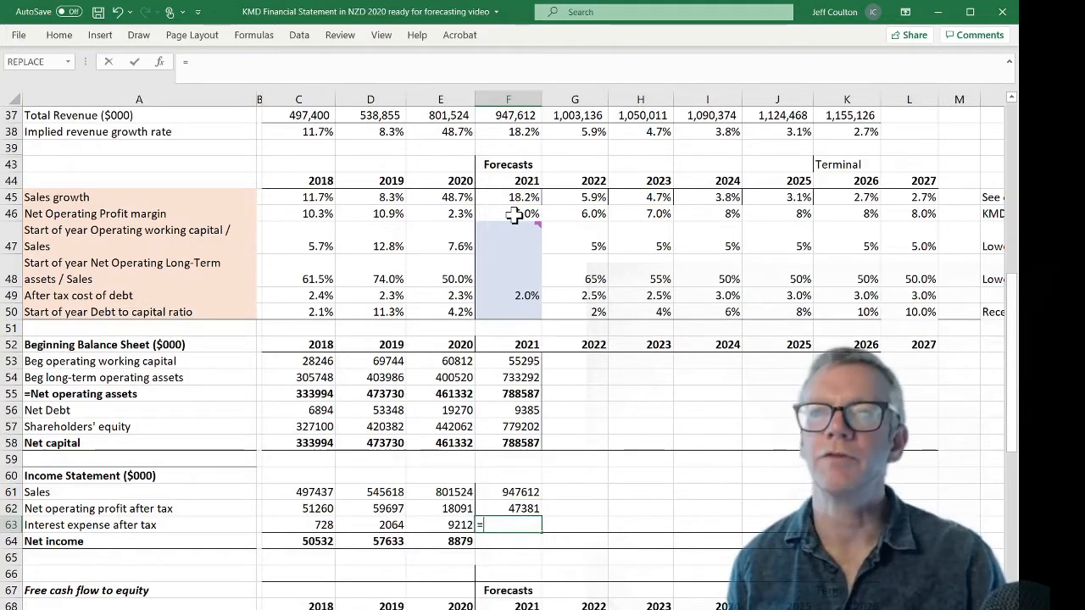
left_click(506, 295)
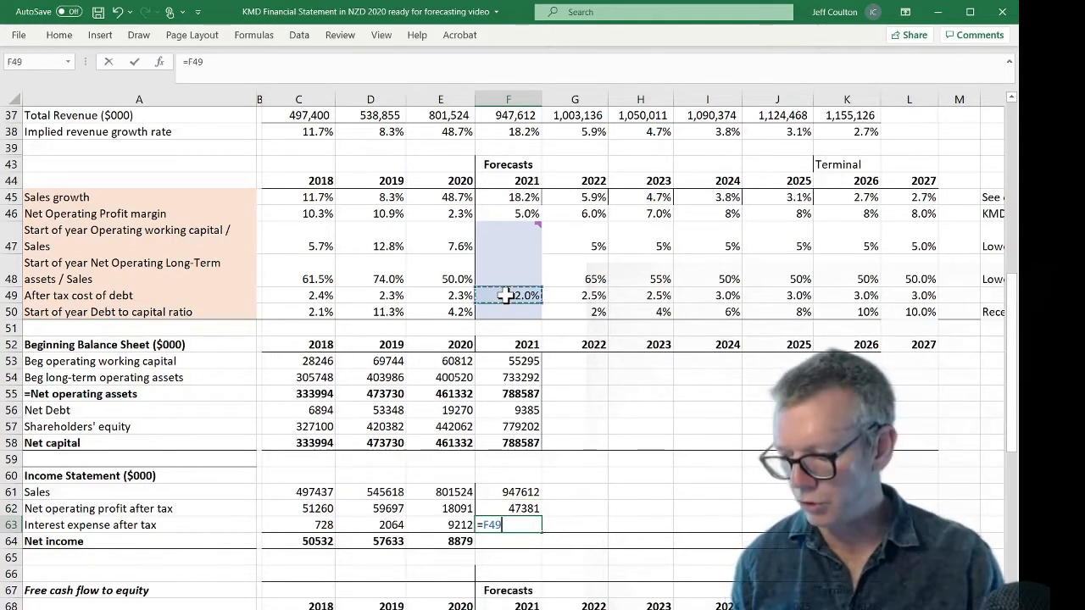
type("*")
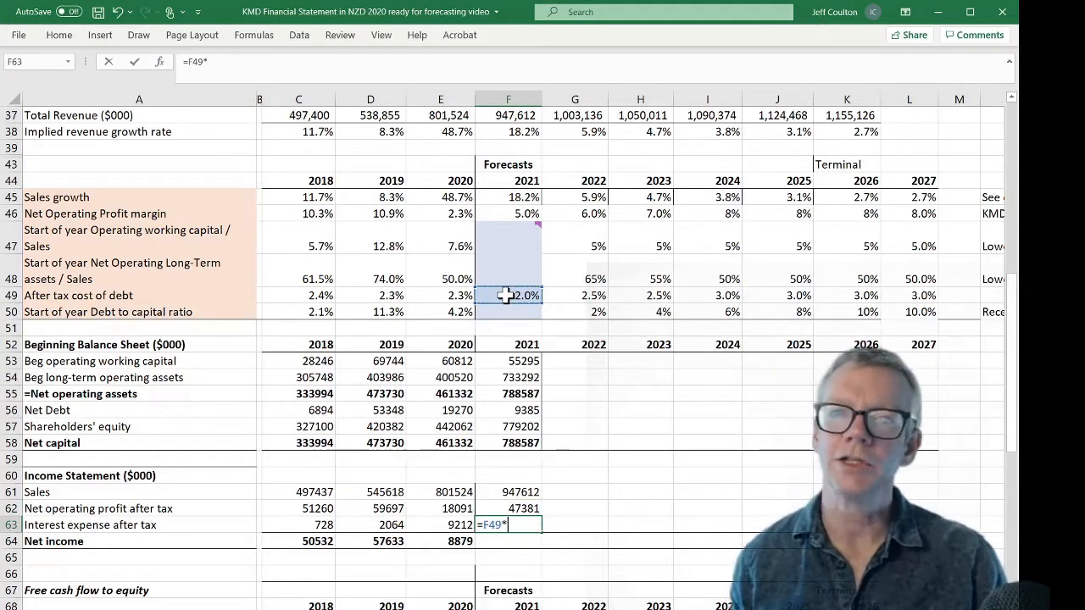
left_click(516, 410)
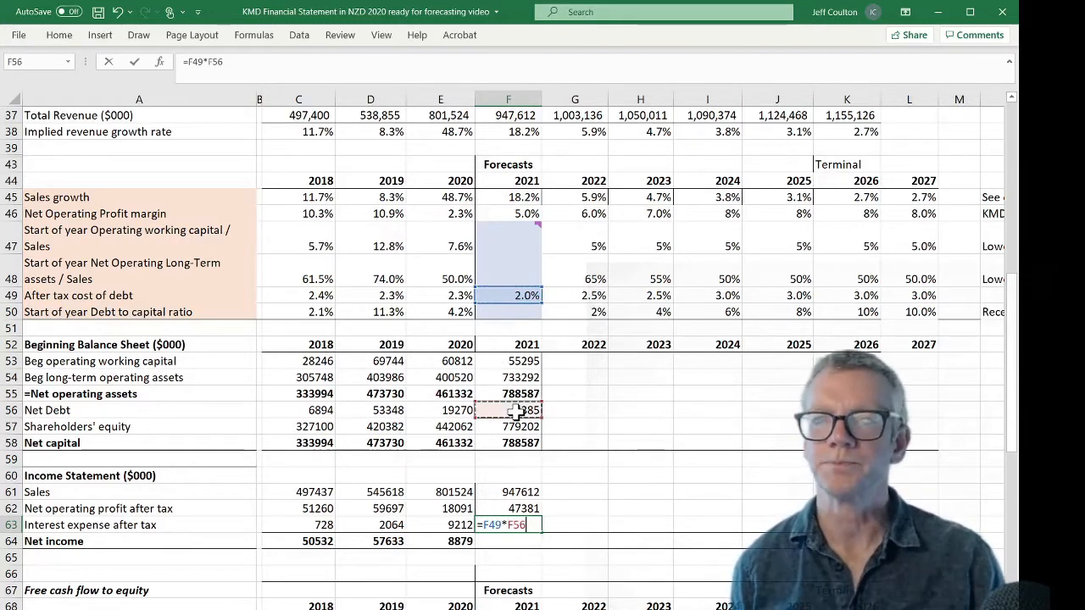
key("Return")
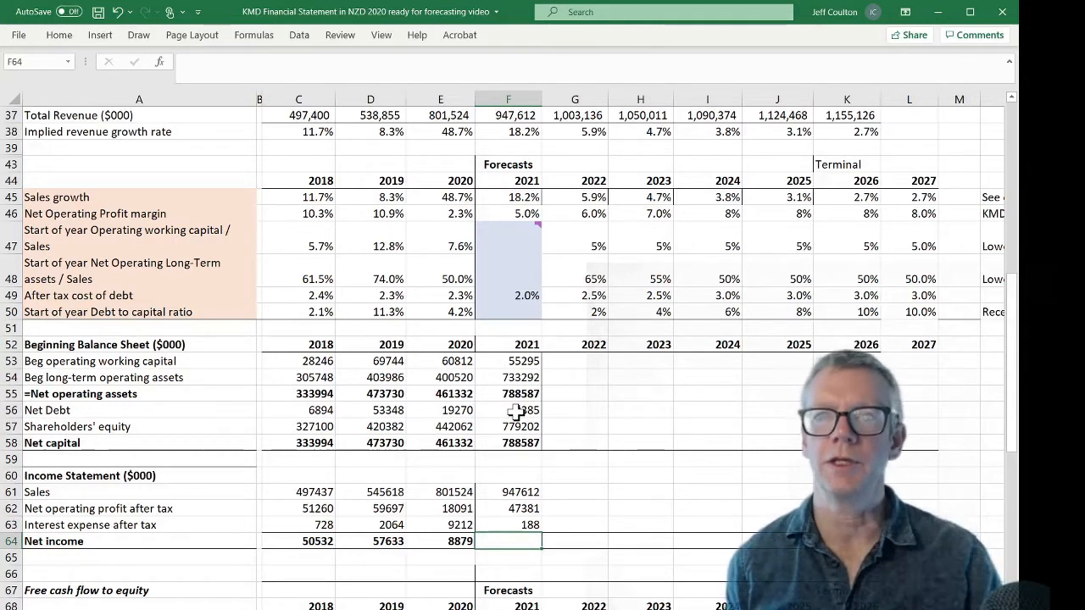
Calculate 2021 net income in F64 as net operating profit after tax minus interest expense after tax, =F62-F63.
key("Left")
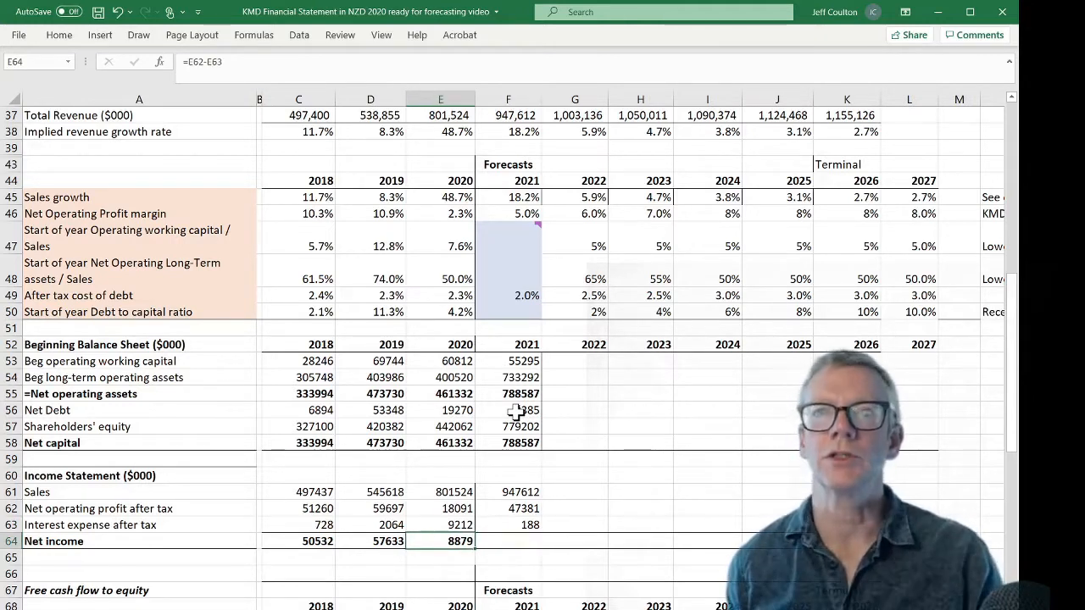
key("Up")
key("Up")
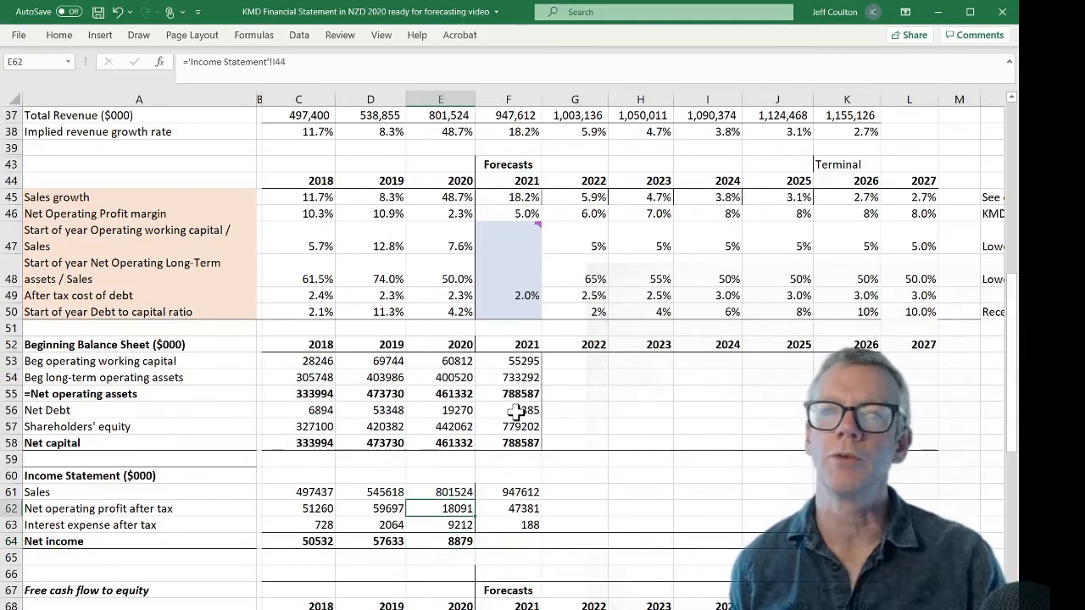
key("Right")
key("Down")
key("Down")
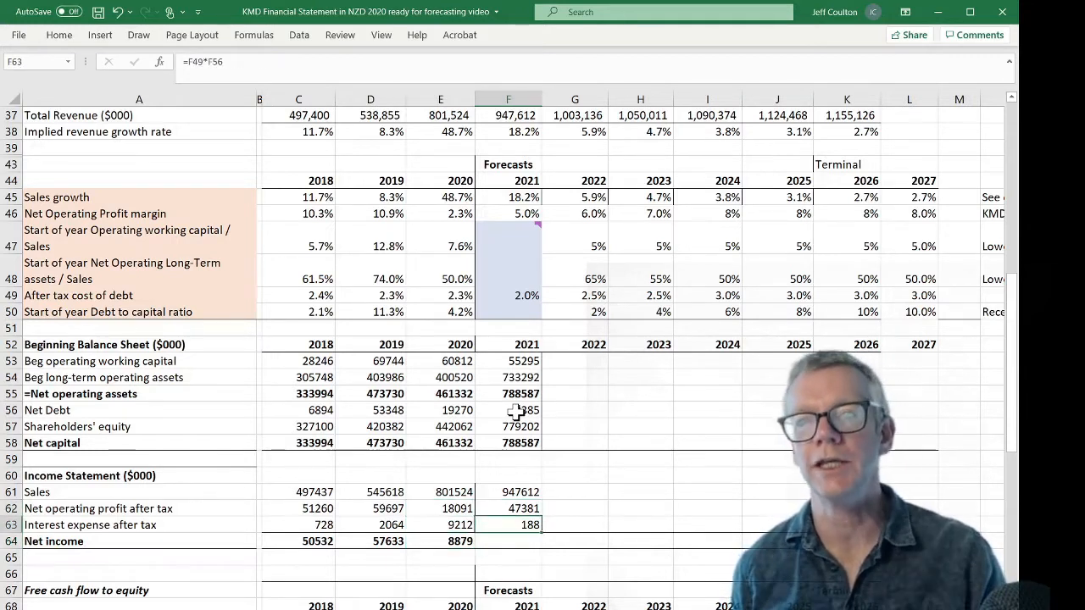
type("=")
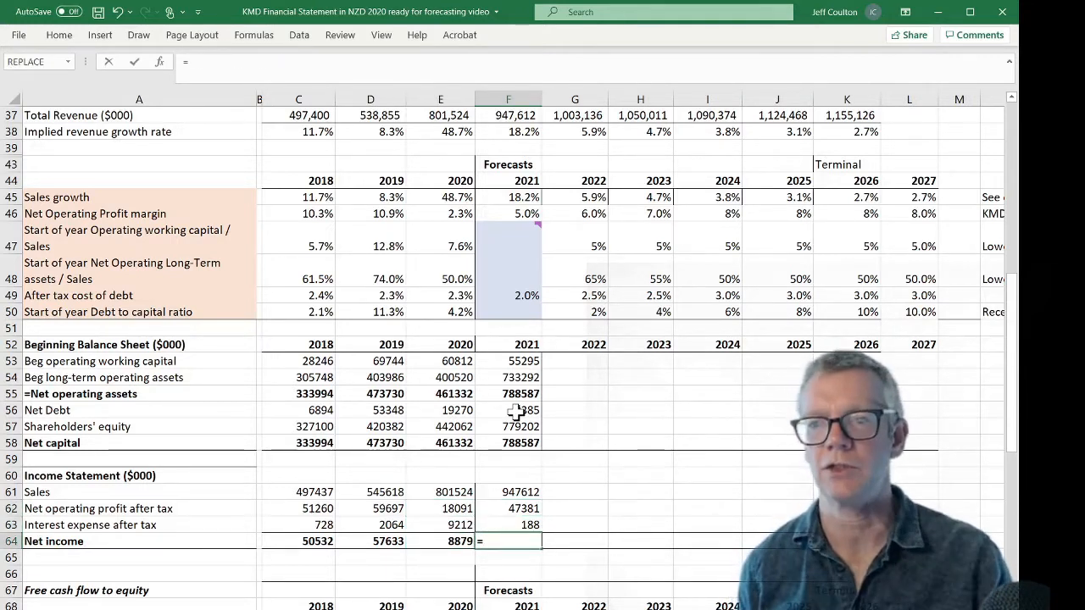
key("Up")
key("Up")
type("-")
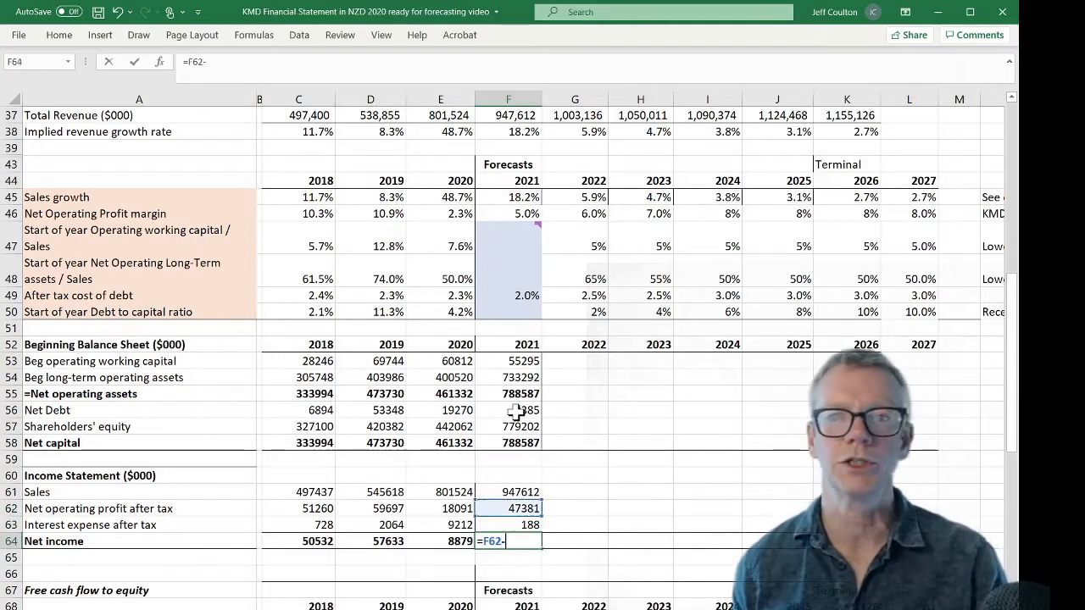
key("Up")
key("Return")
key("Up")
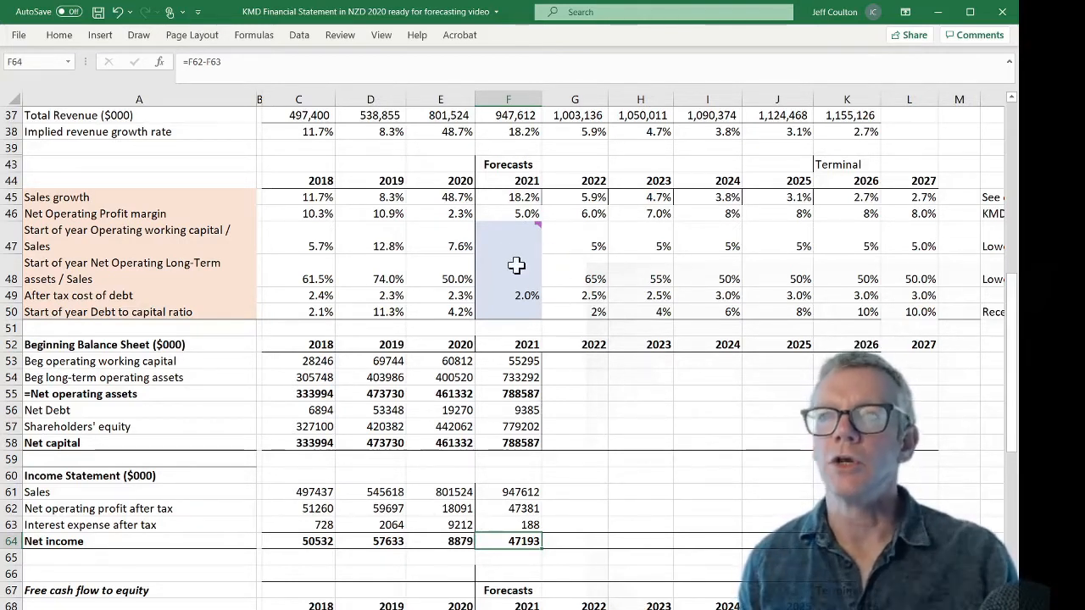
Calculate the 2021 start-of-year operating working capital to sales ratio in F47 as beginning working capital over sales, =F53/F61.
left_click(506, 245)
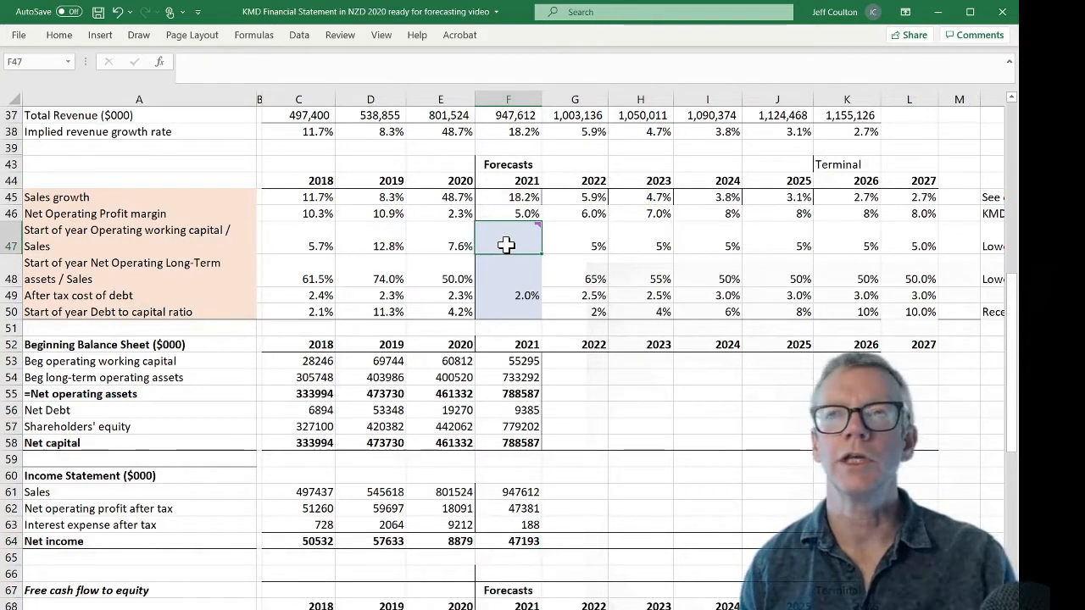
type("=")
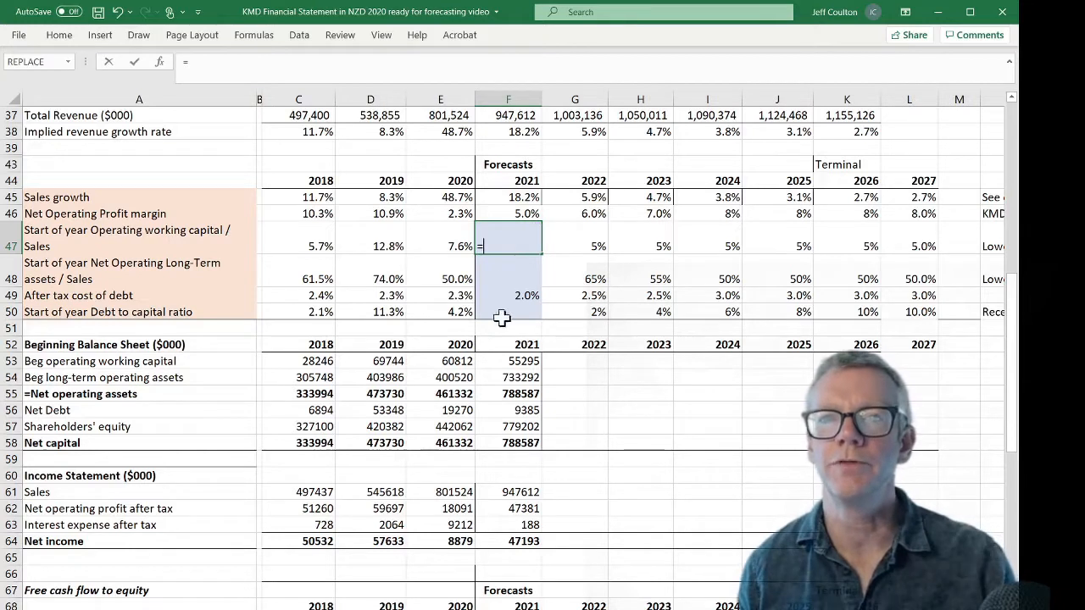
left_click(499, 360)
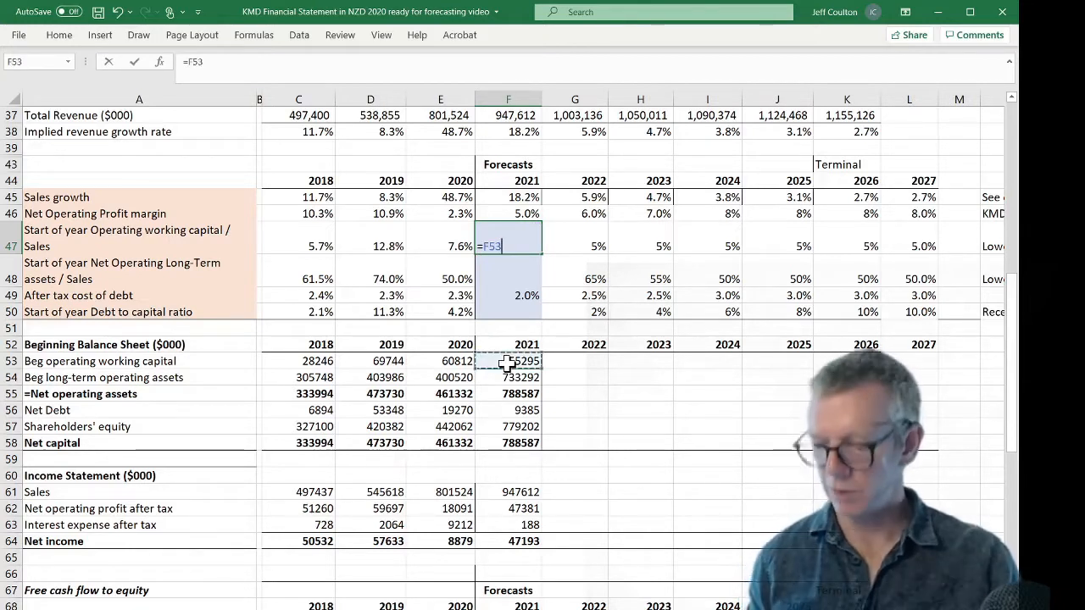
type("/")
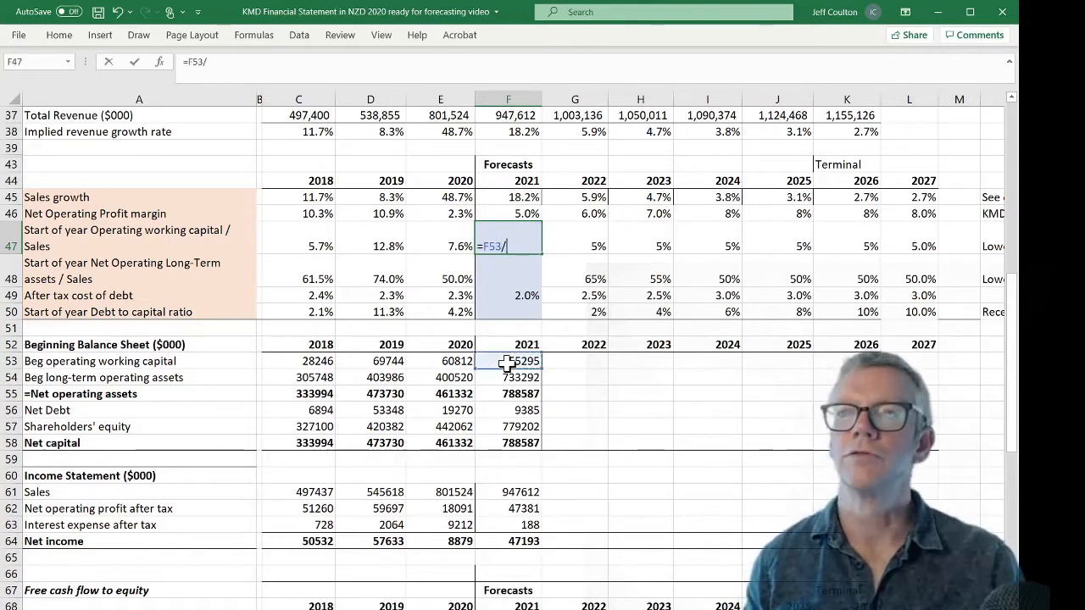
left_click(529, 492)
key("Return")
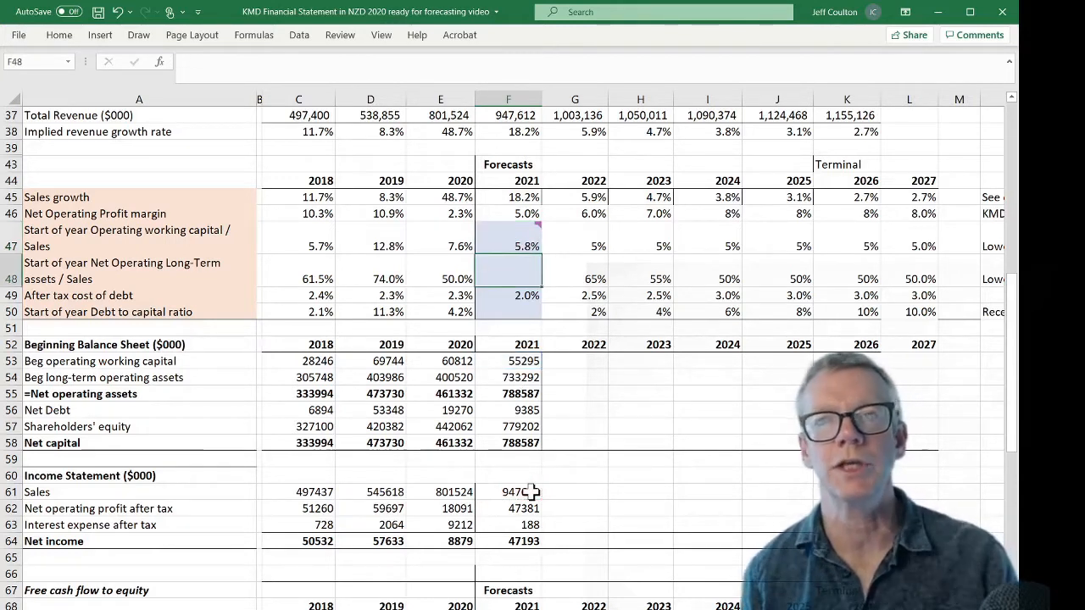
Calculate the 2021 start-of-year net operating long-term assets to sales ratio in F48, =F54/F61.
type("=")
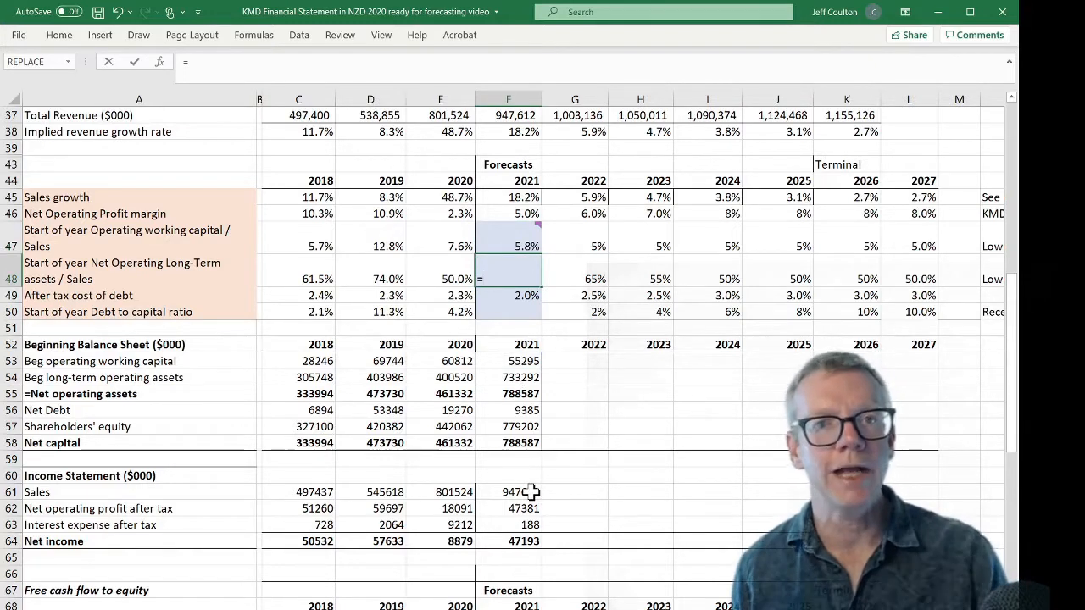
left_click(519, 379)
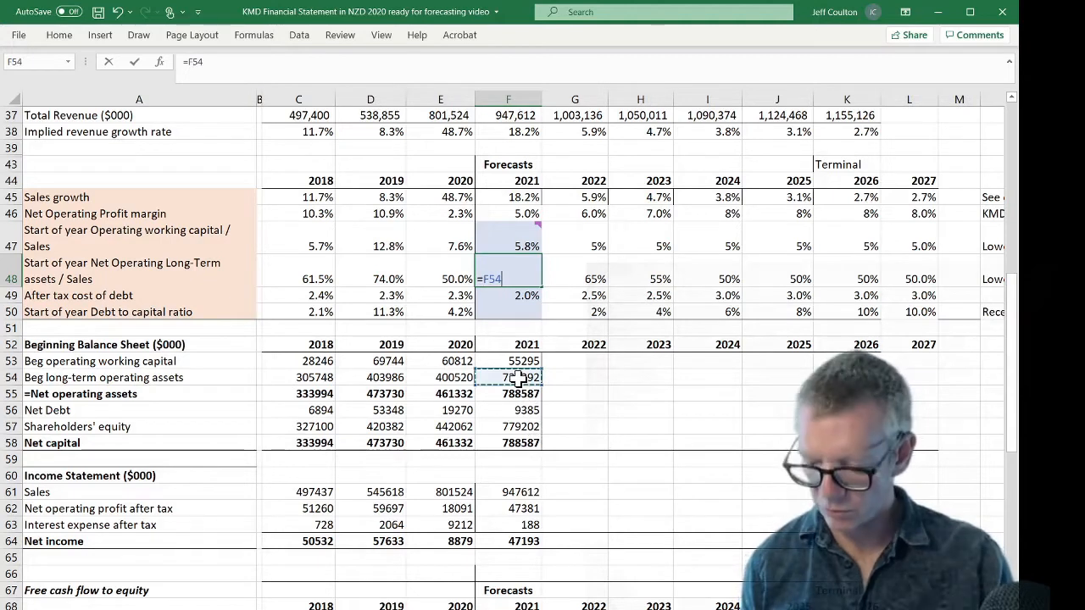
type("/")
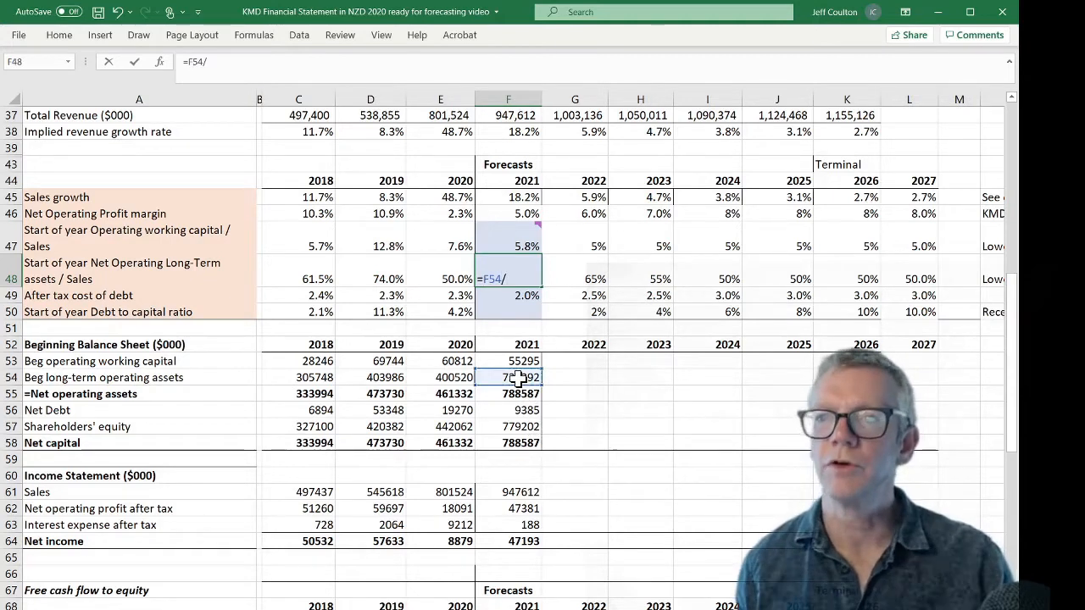
left_click(500, 492)
key("Return")
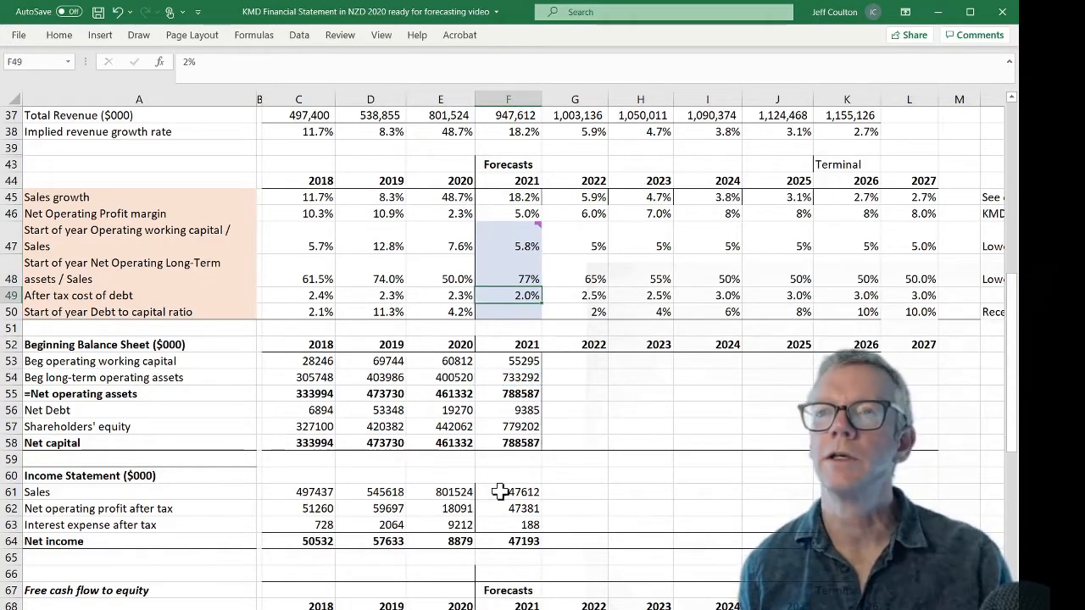
Calculate the 2021 start-of-year debt to capital ratio in F50 as net debt divided by net capital, =F56/F58.
key("Return")
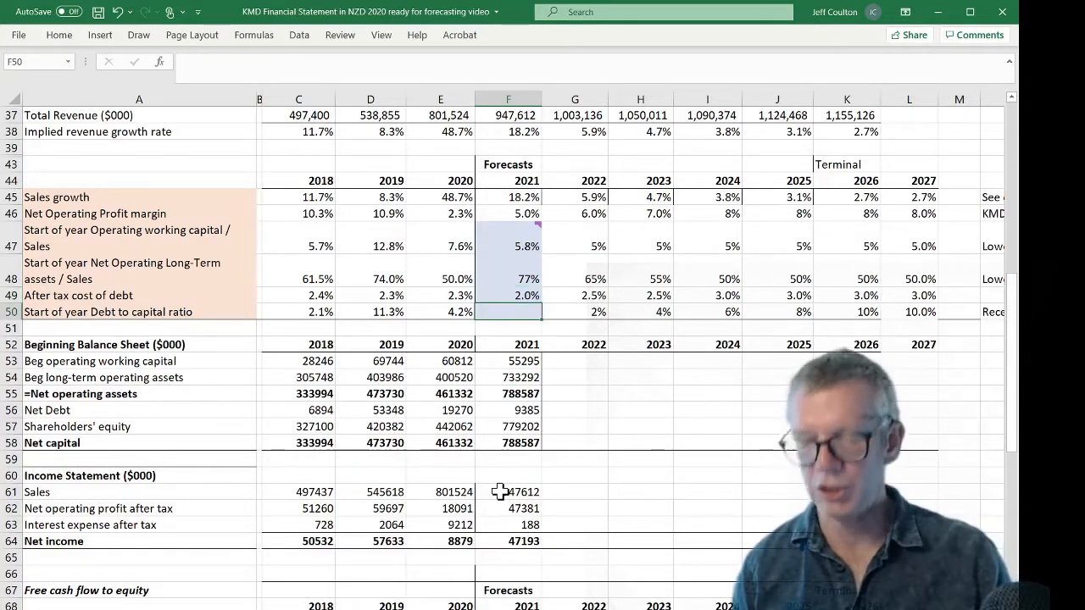
type("=")
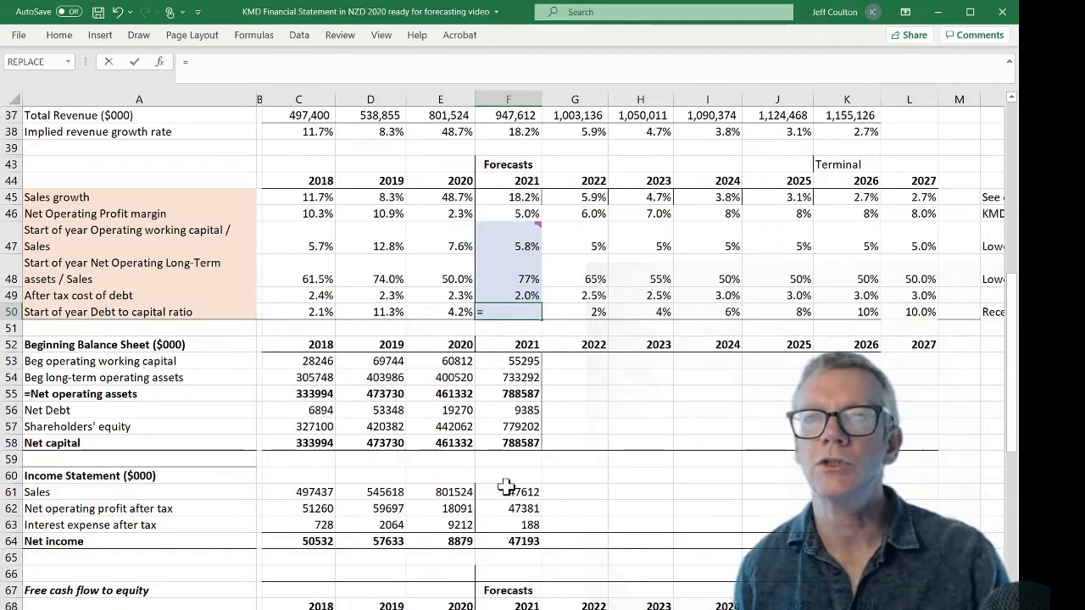
left_click(508, 411)
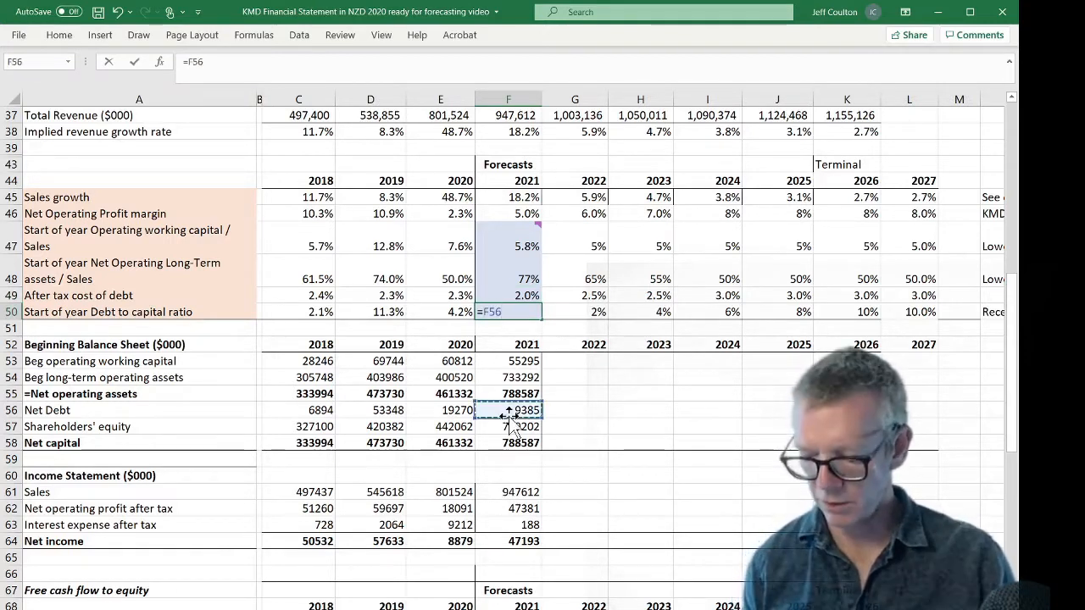
type("/")
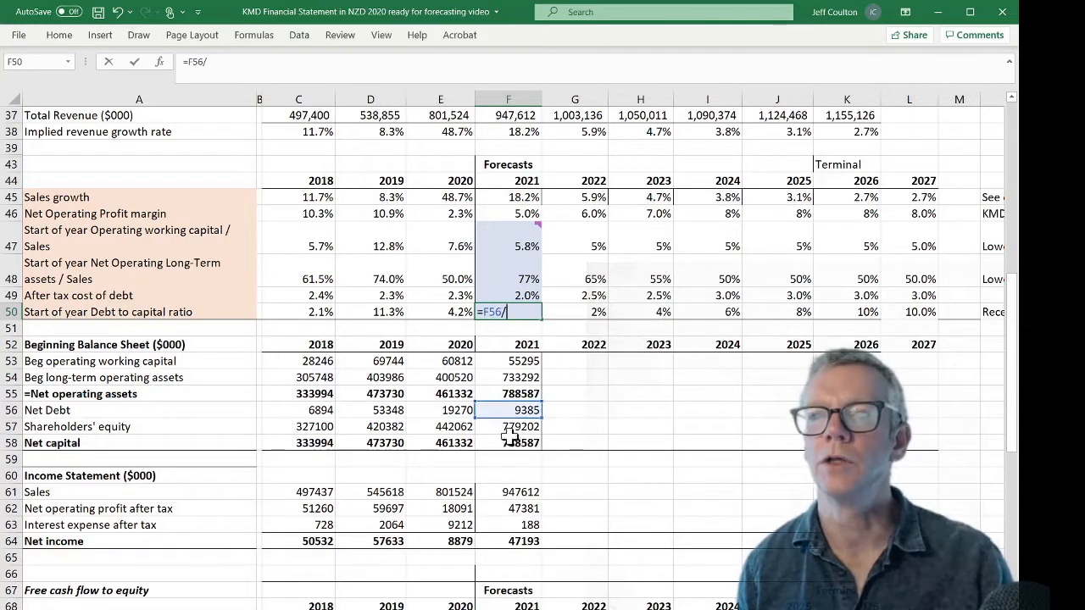
left_click(515, 443)
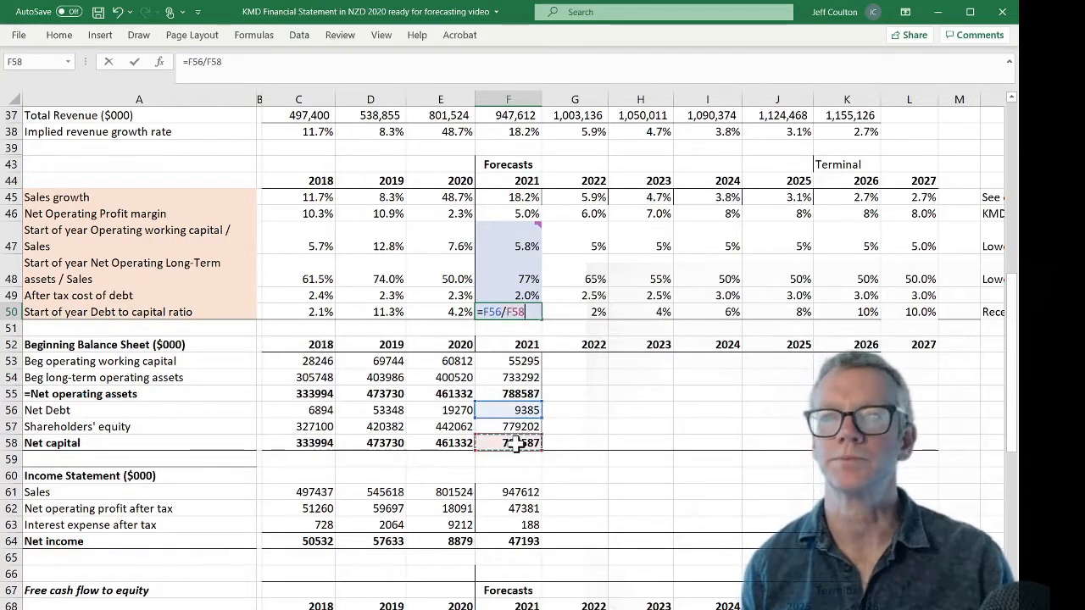
key("ctrl+Return")
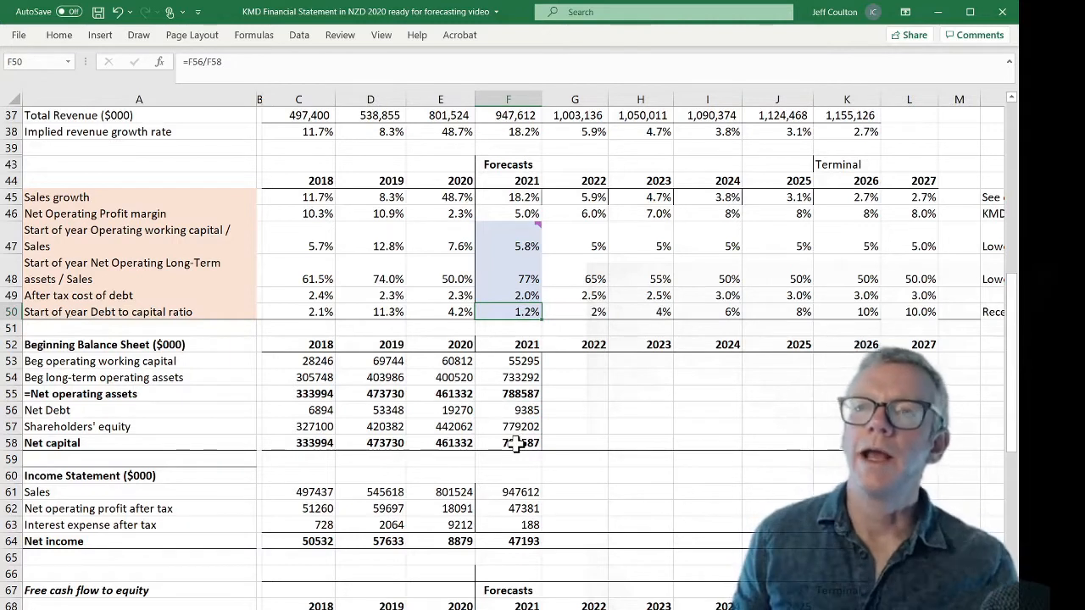
Fill the 2021 income statement formulas in F61:F64 across the forecast years through 2026 in column K.
left_click(526, 490)
left_click_drag(527, 490, 801, 544)
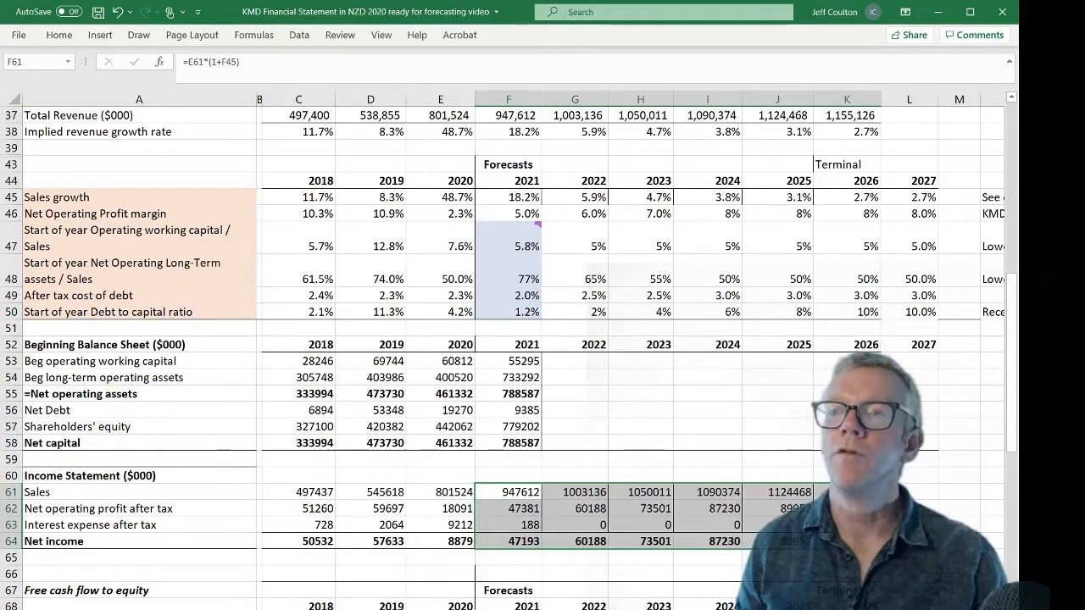
left_click_drag(839, 544, 847, 544)
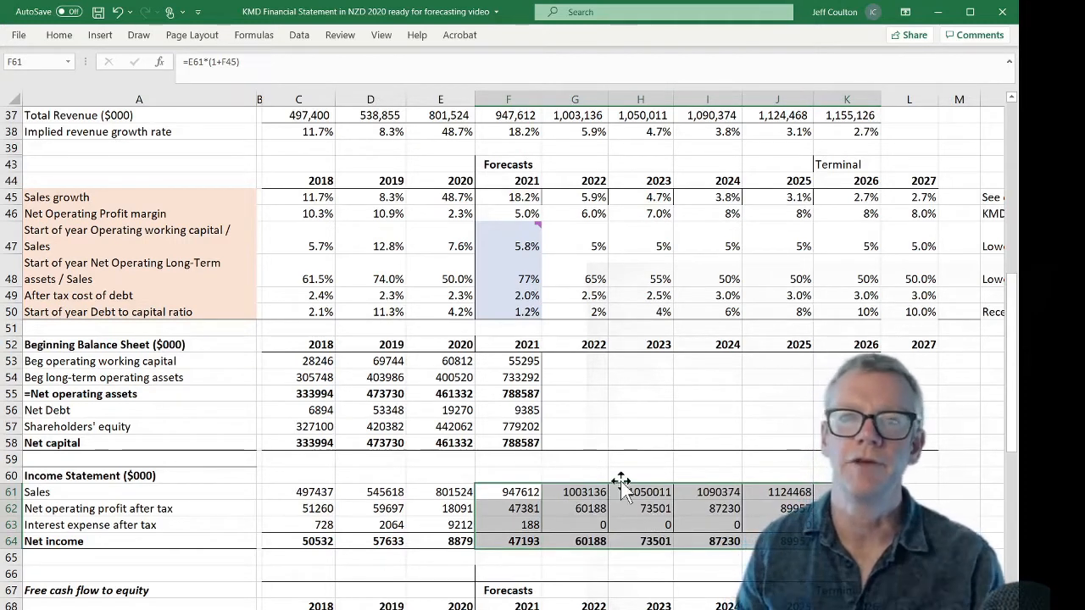
Calculate 2022 beginning operating working capital in G53 as 2022 sales times the working capital to sales ratio, =G61*G47.
left_click(583, 362)
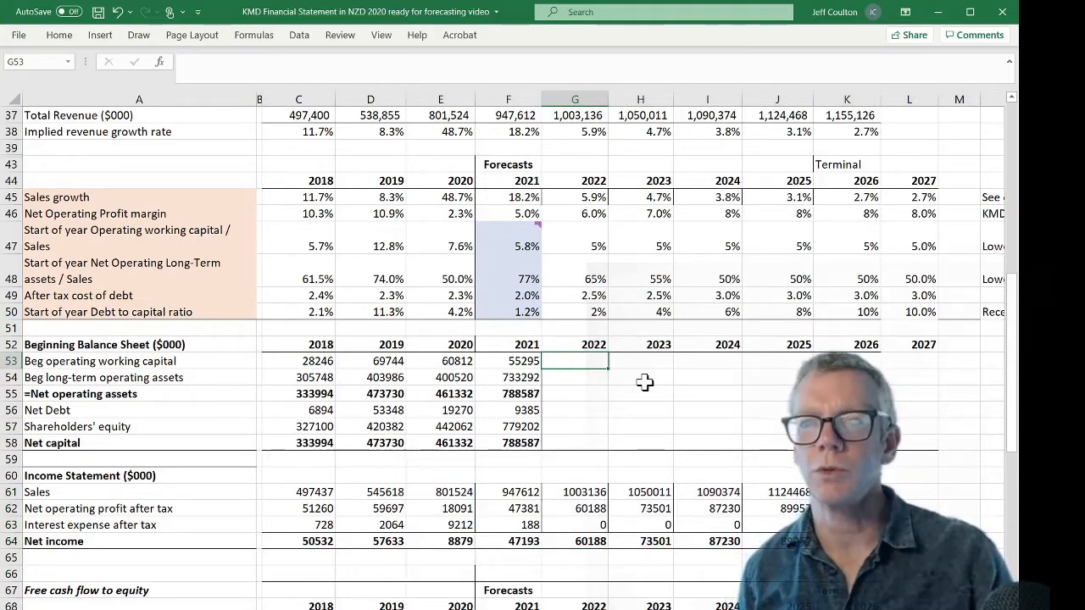
type("=")
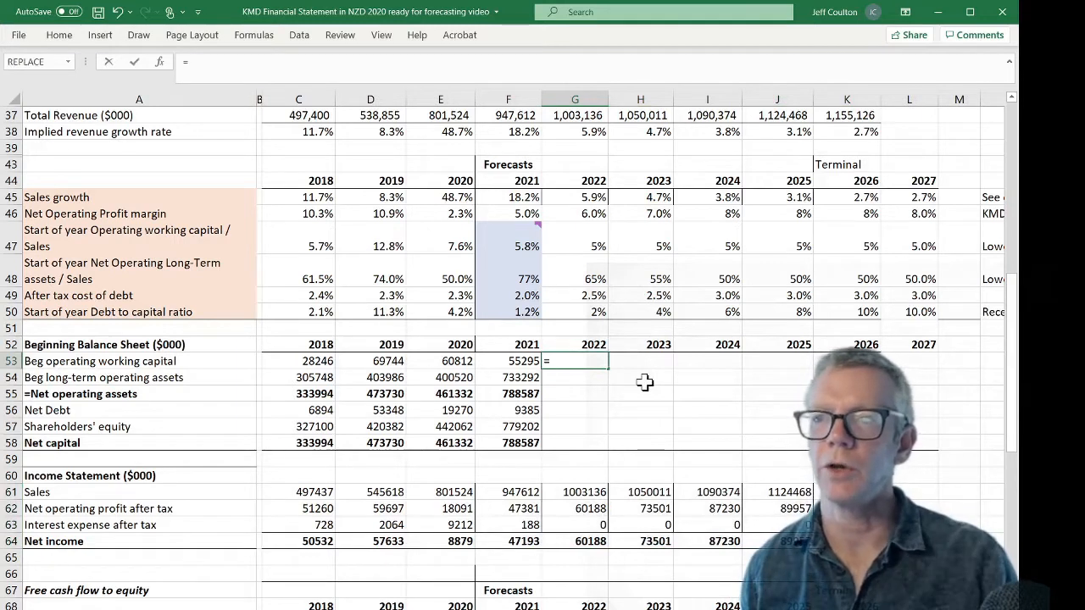
left_click(576, 493)
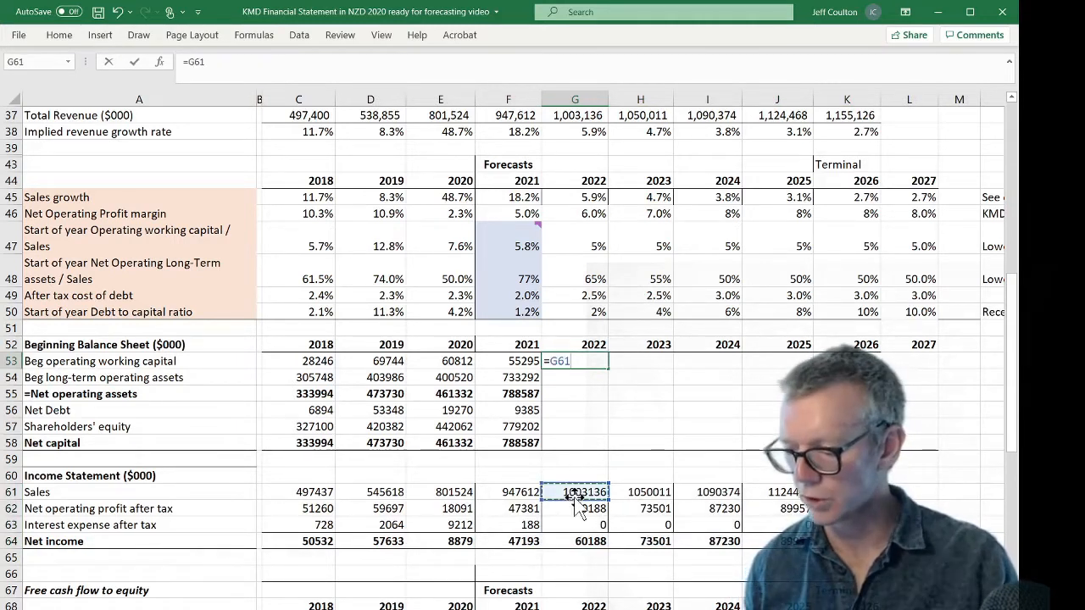
type("*")
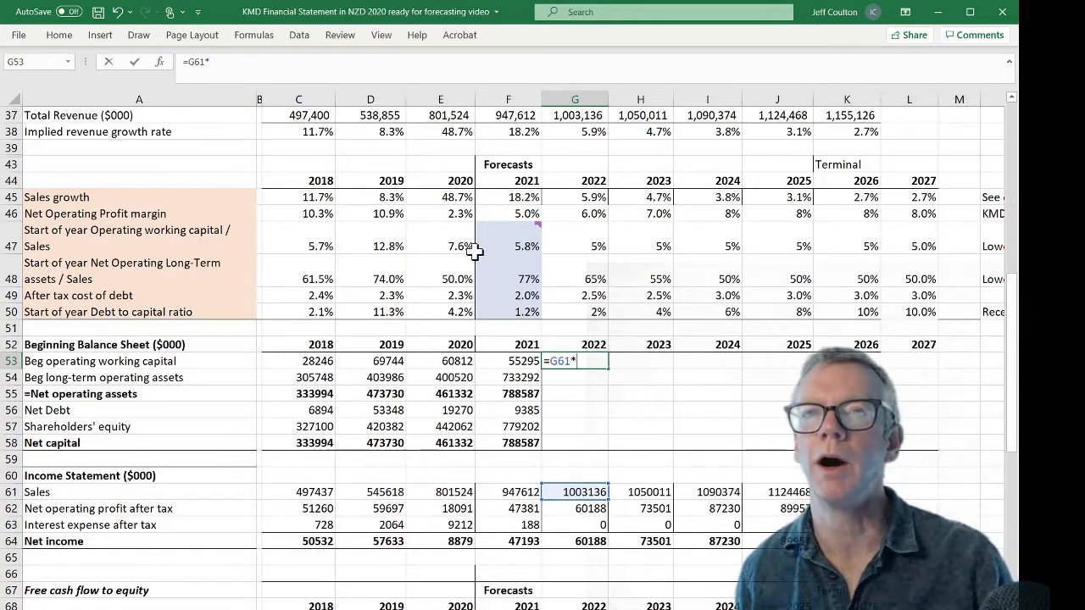
left_click(503, 214)
left_click(513, 242)
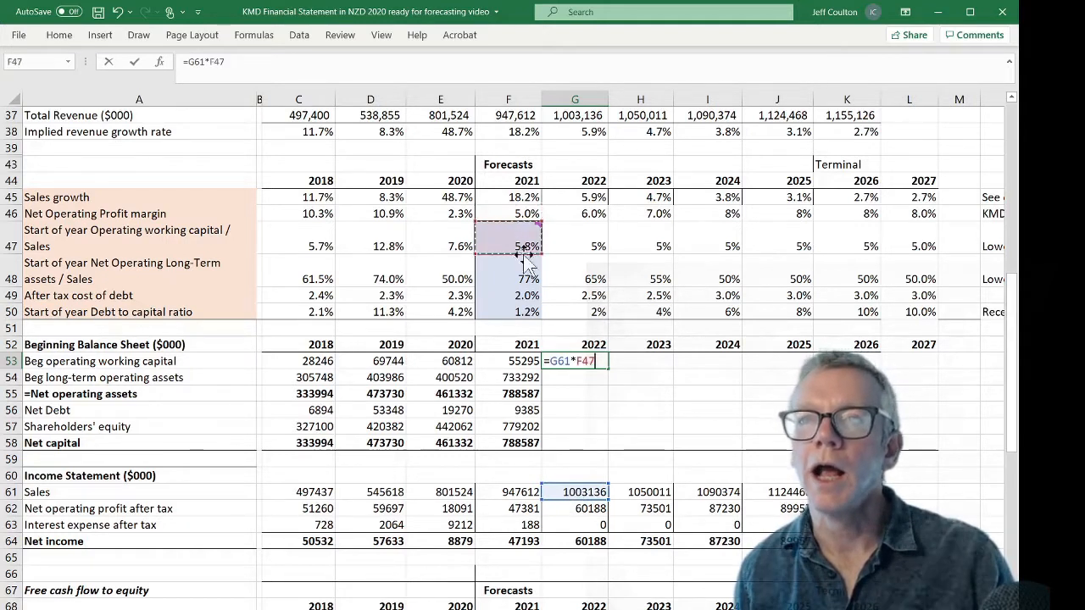
left_click(569, 241)
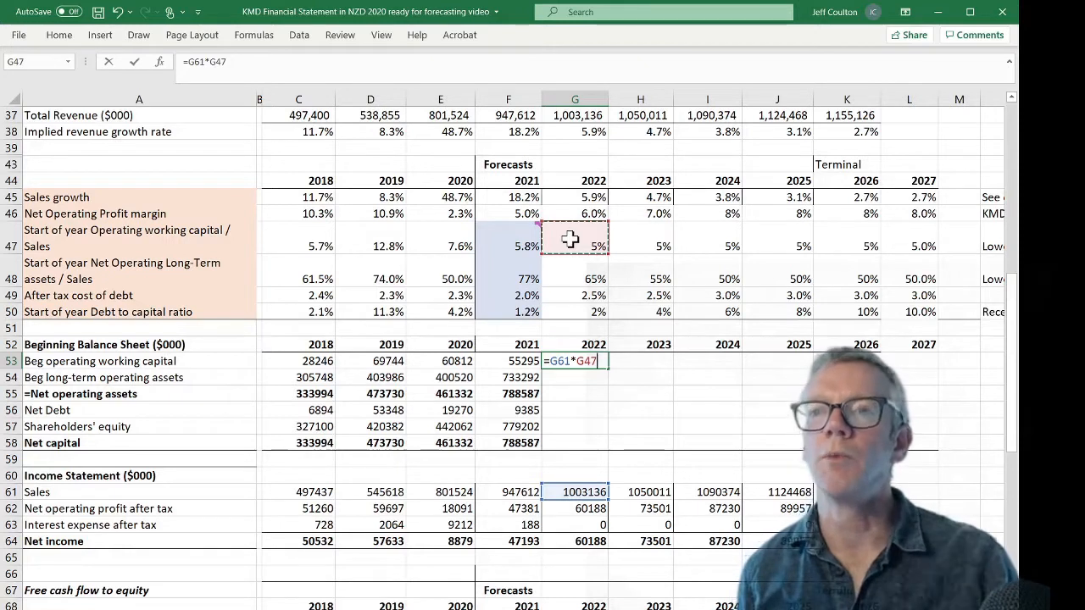
key("Return")
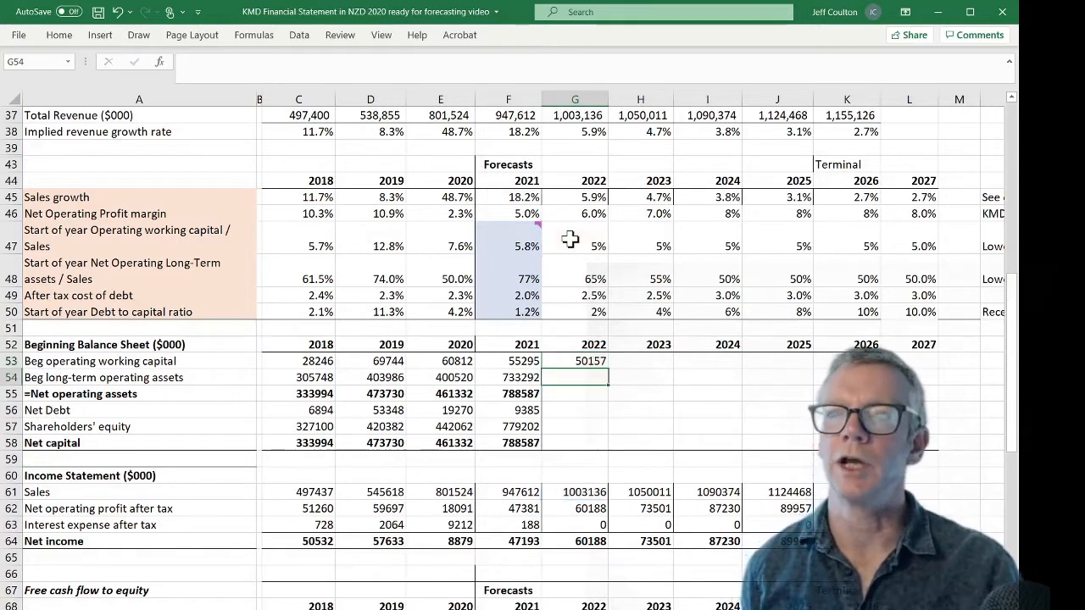
key("Up")
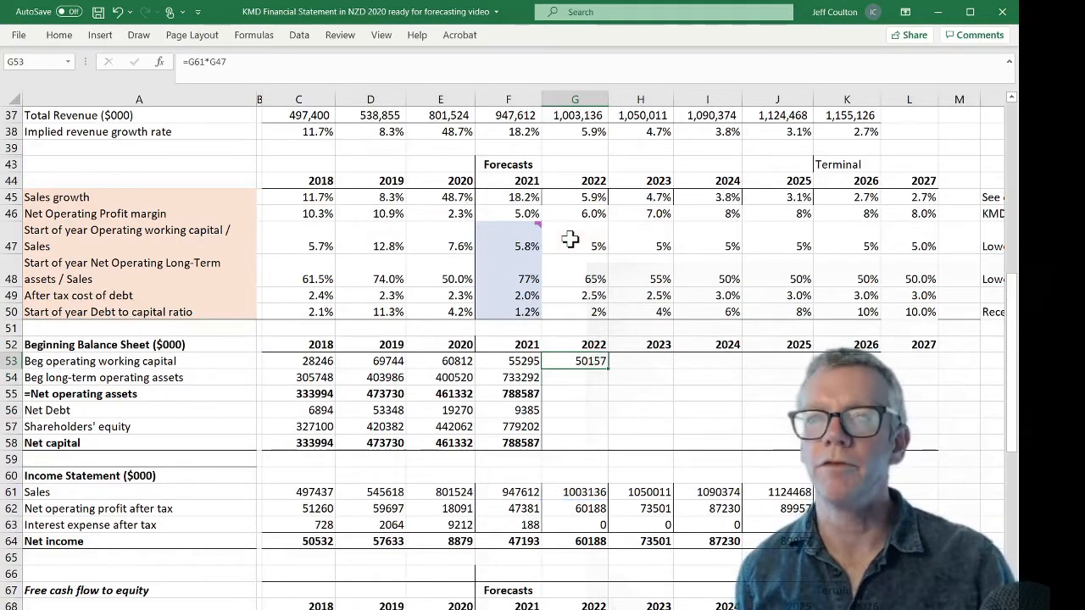
Calculate 2022 beginning long-term operating assets in G54 as 2022 sales times the long-term assets to sales ratio, =G61*G48.
key("Down")
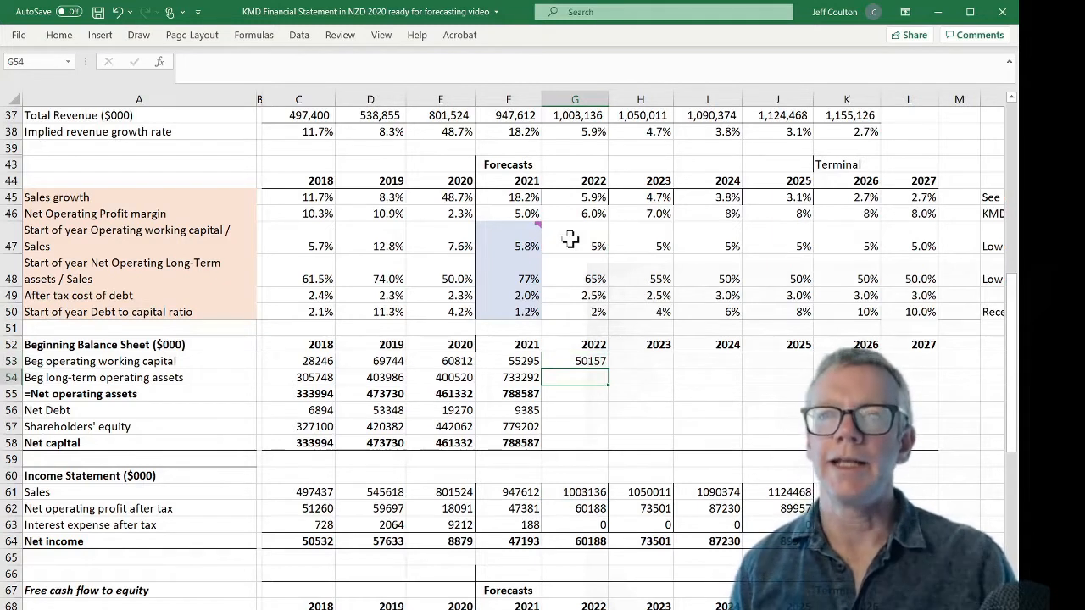
type("=")
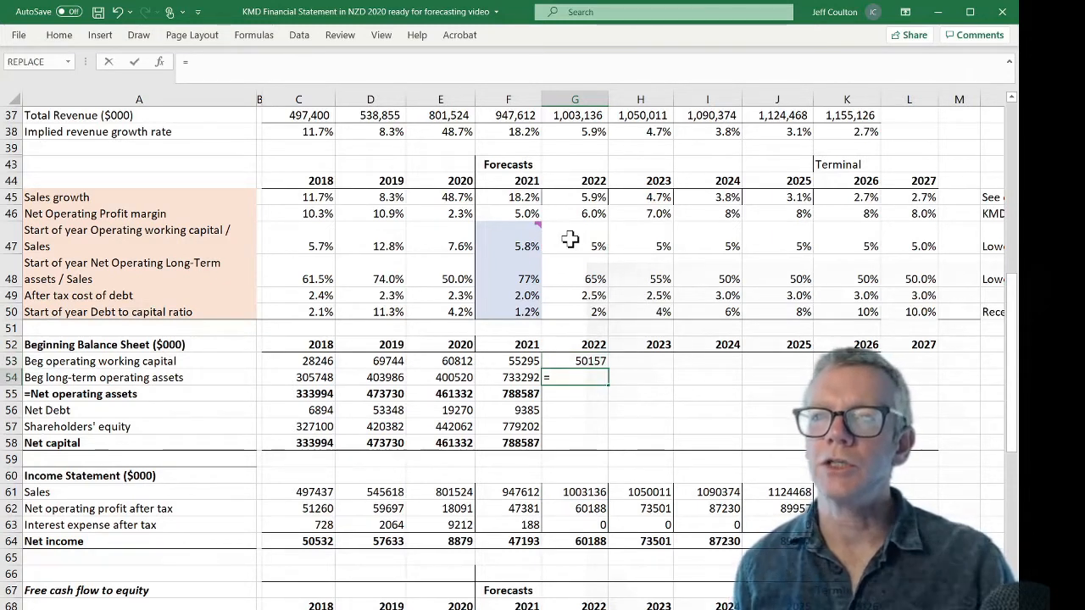
left_click(580, 491)
type("*")
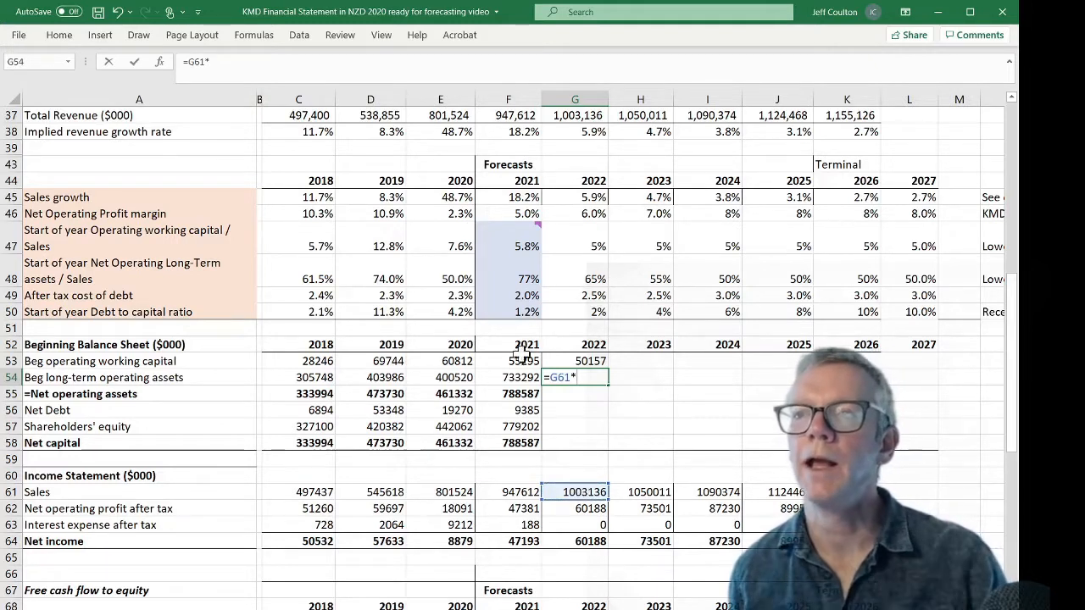
left_click(578, 280)
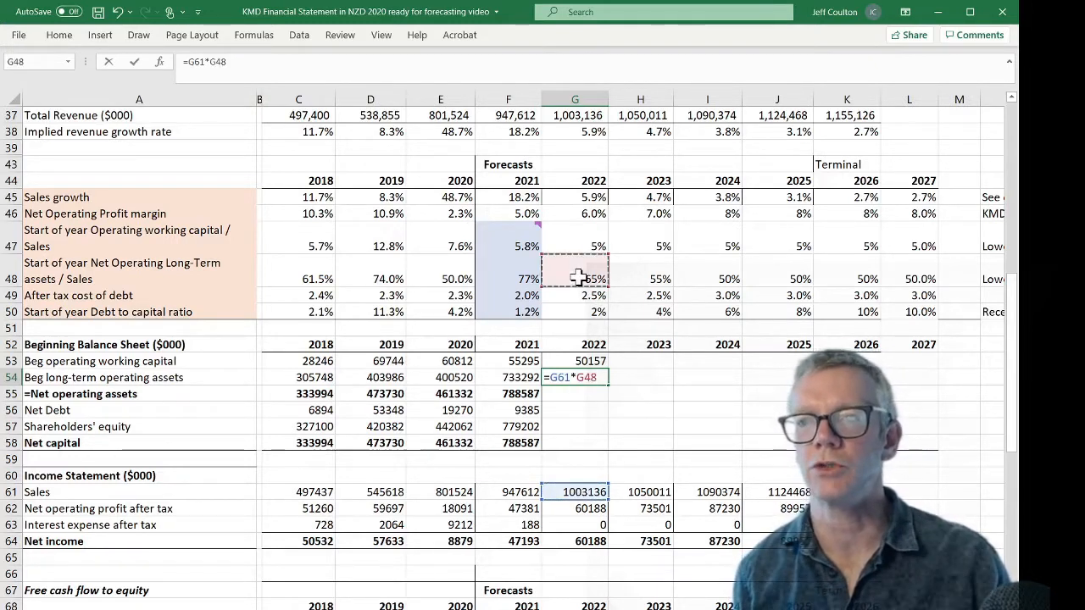
key("Return")
Copy the 2021 net operating assets formula from F55 into G55 for 2022.
key("Left")
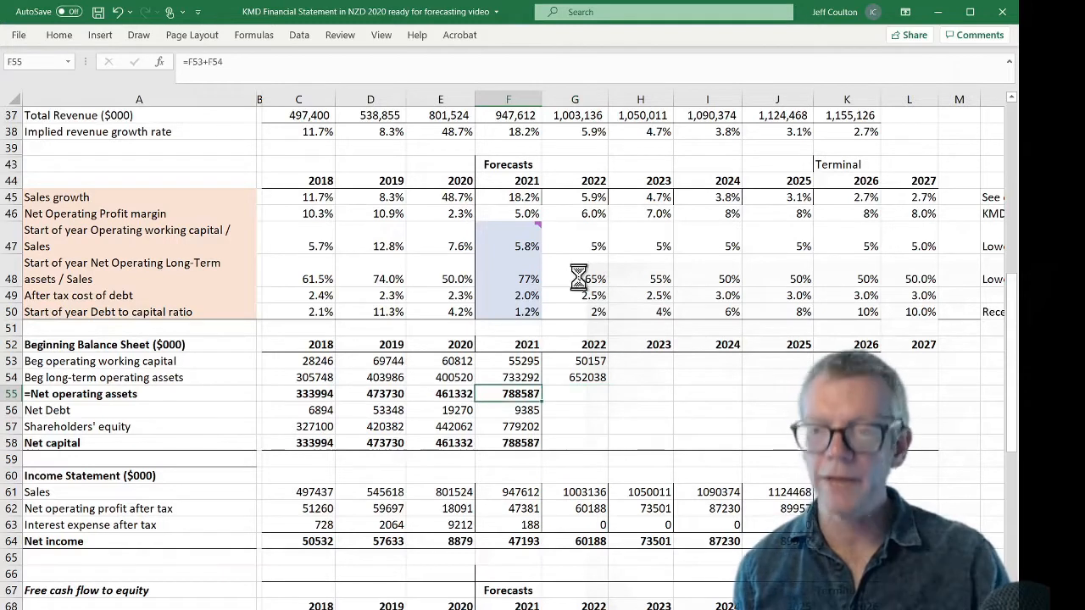
key("ctrl+c")
key("Right")
key("ctrl+v")
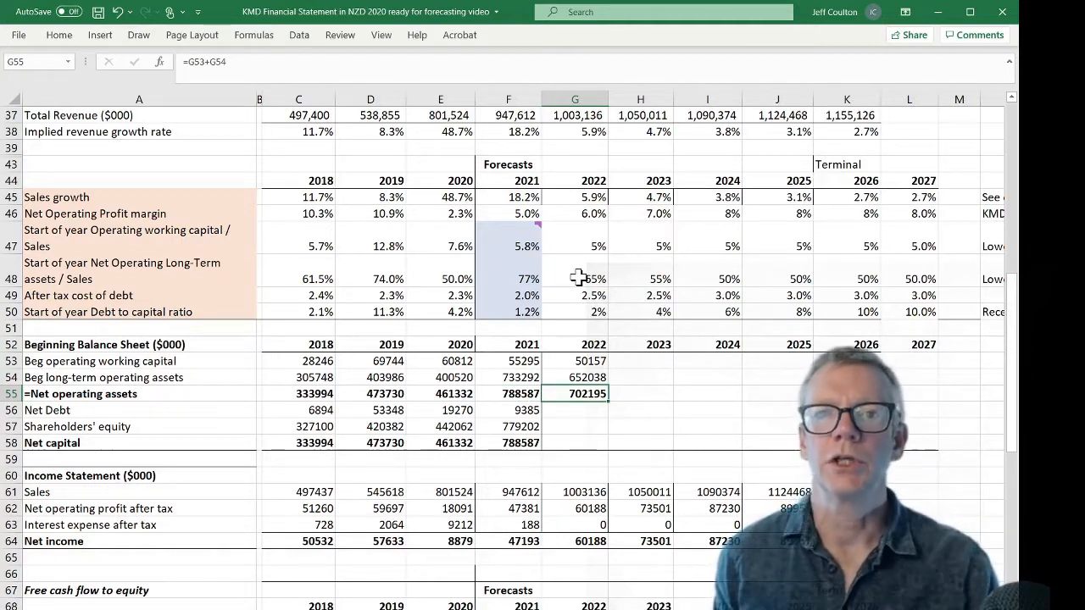
Calculate 2022 net debt in G56 as net operating assets times the debt to capital ratio, =G55*G50.
key("Down")
key("Down")
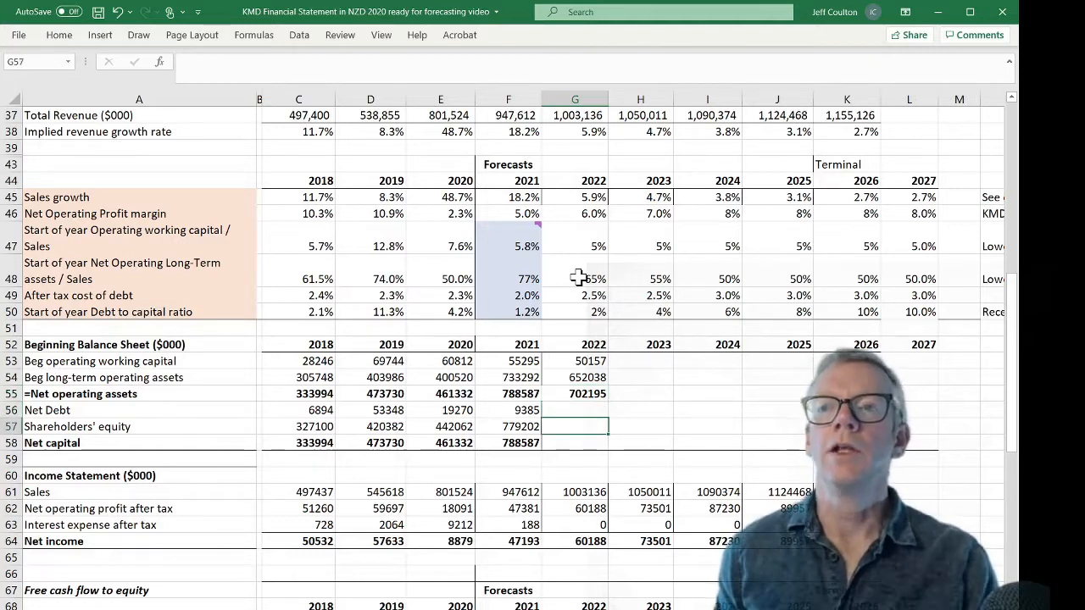
key("Up")
key("Up")
key("Down")
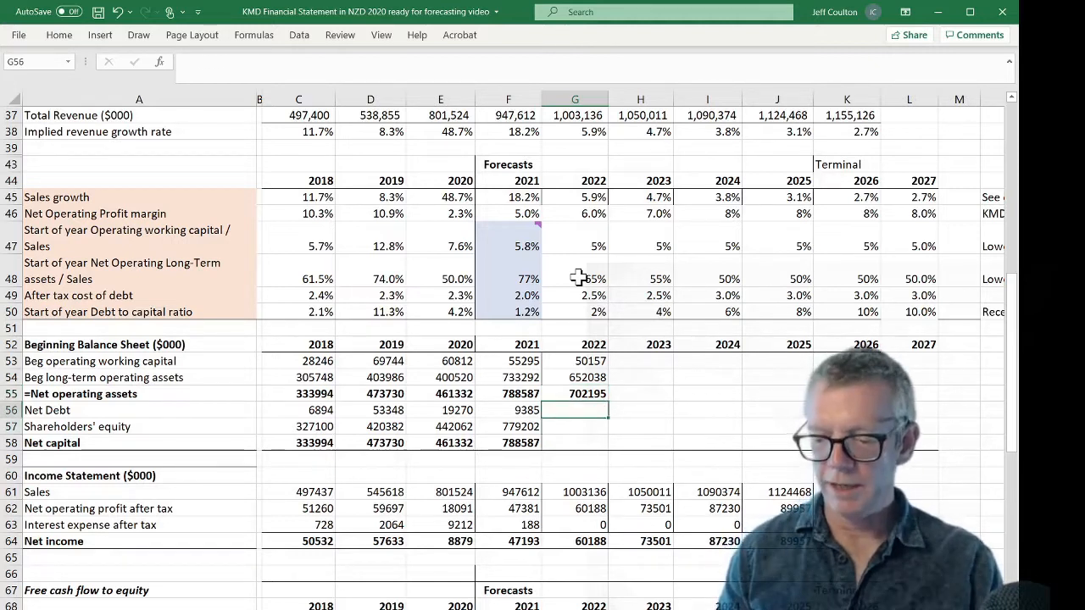
type("=")
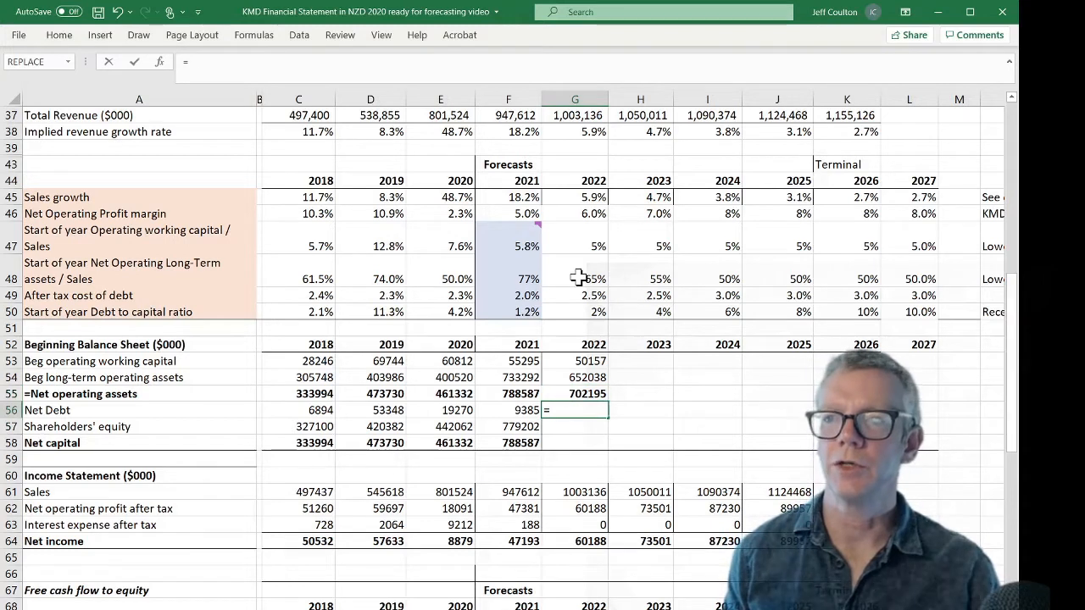
key("Up")
type("*")
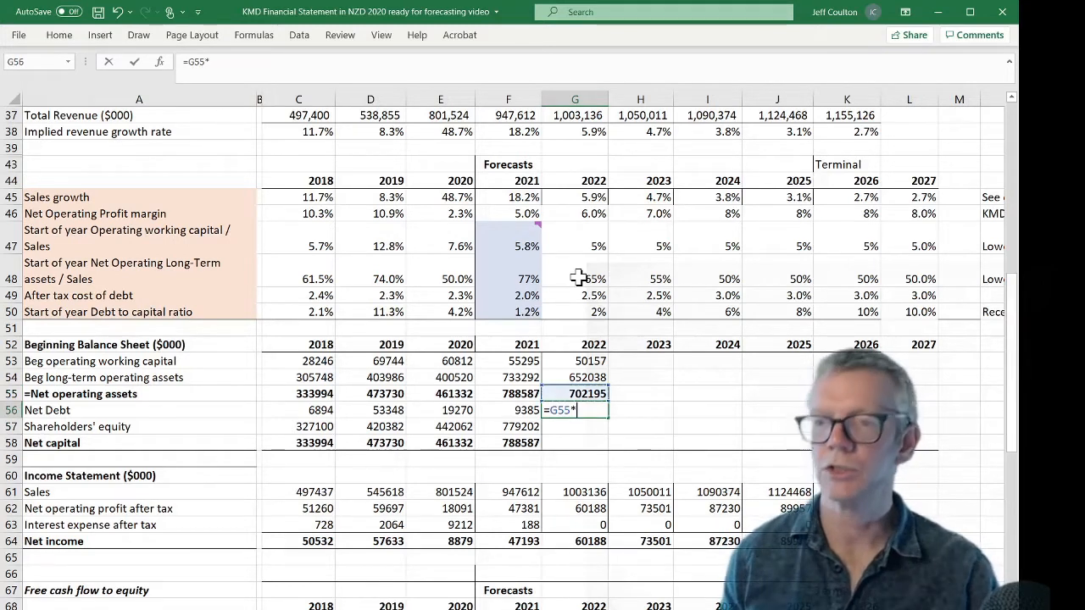
left_click(585, 315)
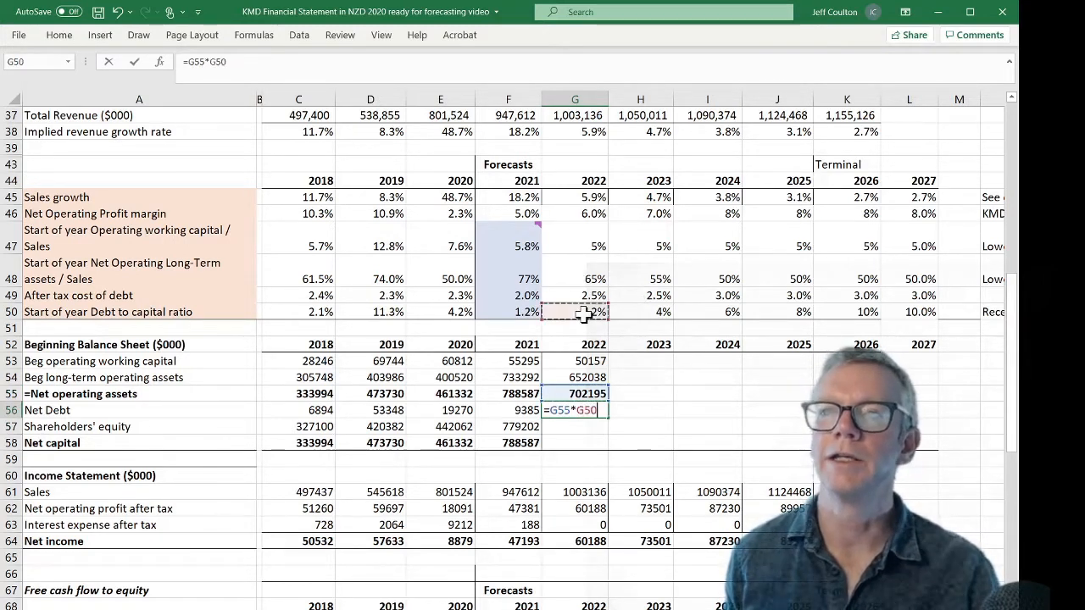
key("Return")
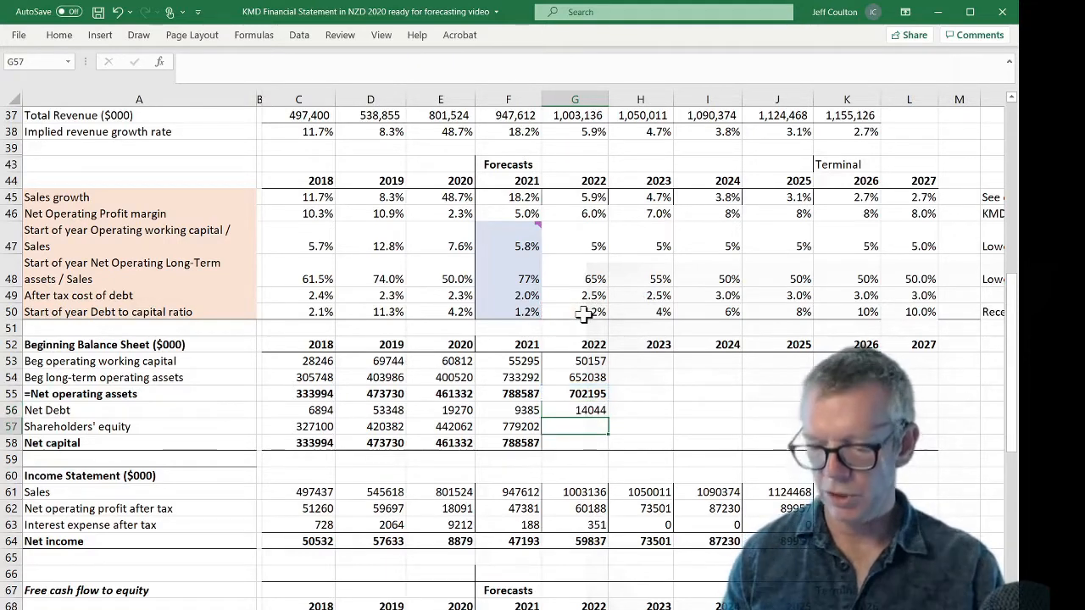
Calculate 2022 shareholders' equity in G57 as net operating assets minus net debt, =G55-G56.
type("=")
key("Up")
key("Up")
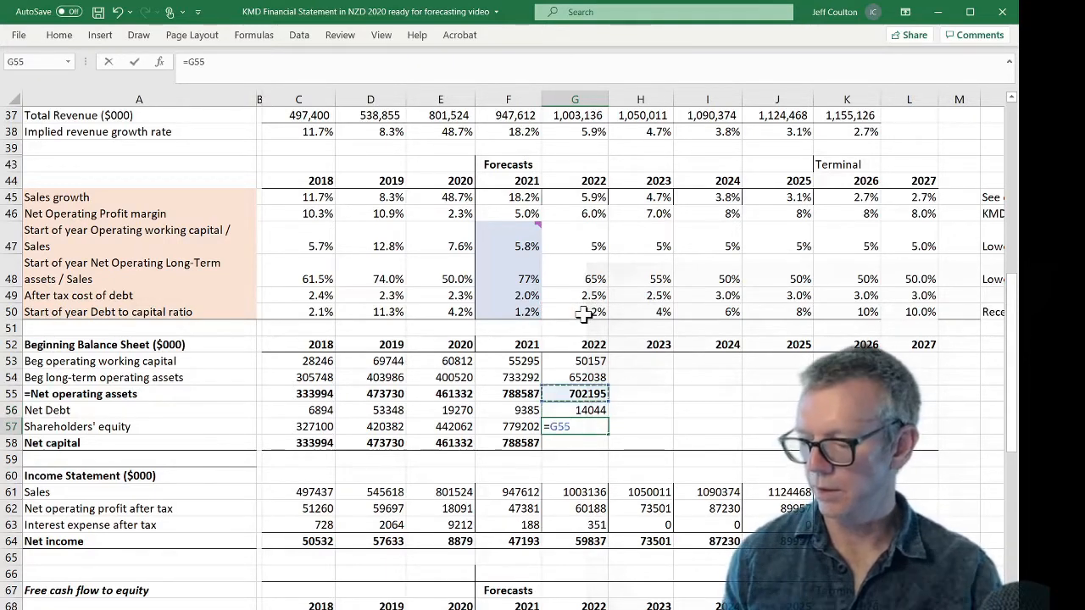
type("-")
key("Down")
key("Return")
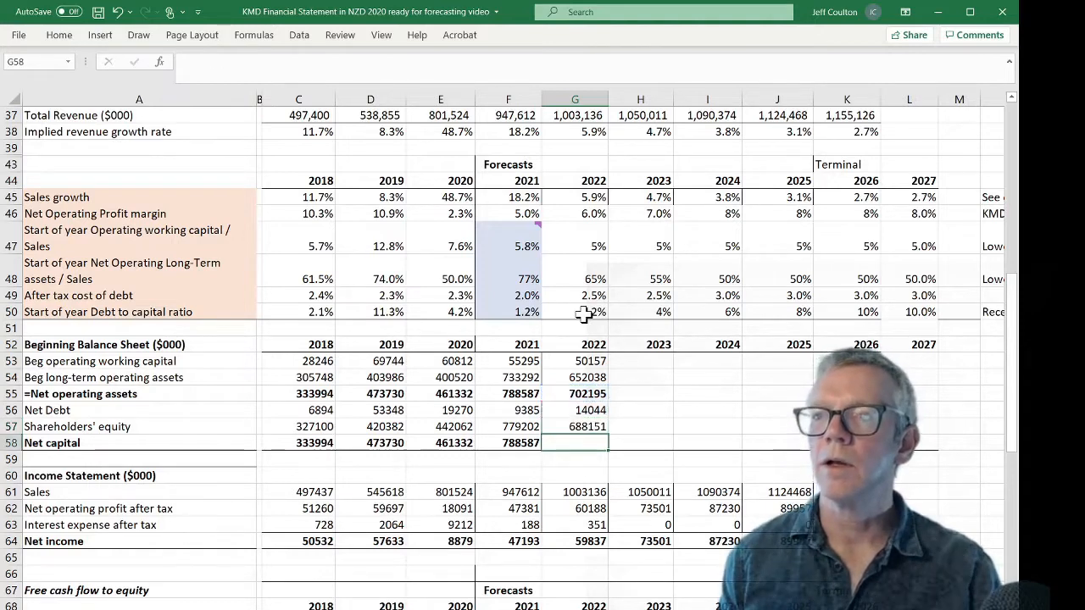
Calculate 2022 net capital in G58 as =G56+G57 and fill the balance sheet formulas in G53:G58 across through 2026 in column K.
type("=")
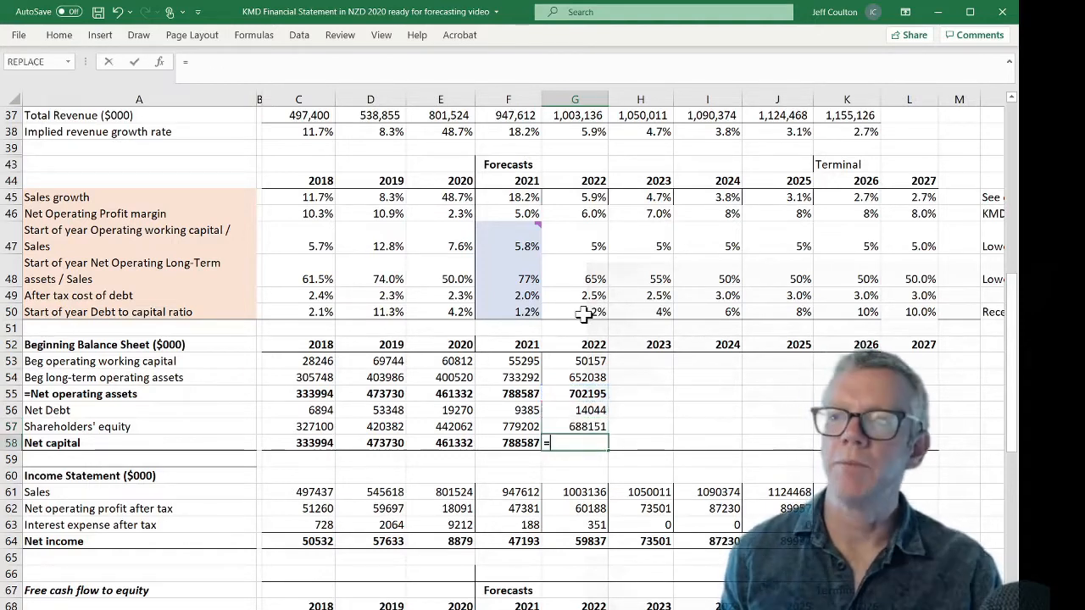
key("Up")
key("Up")
type("+")
key("Down")
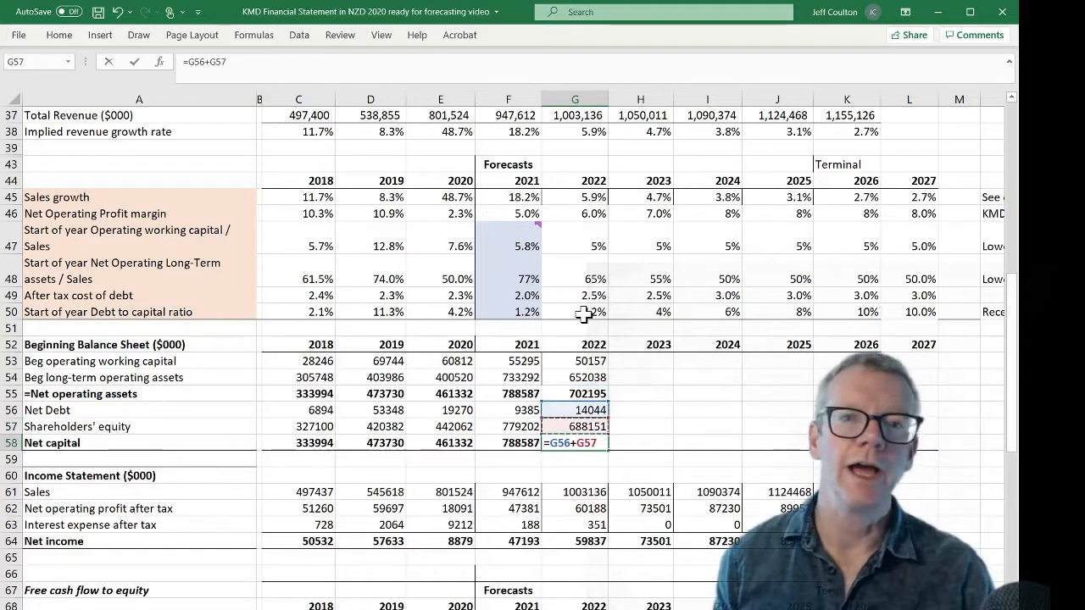
key("Return")
key("Up")
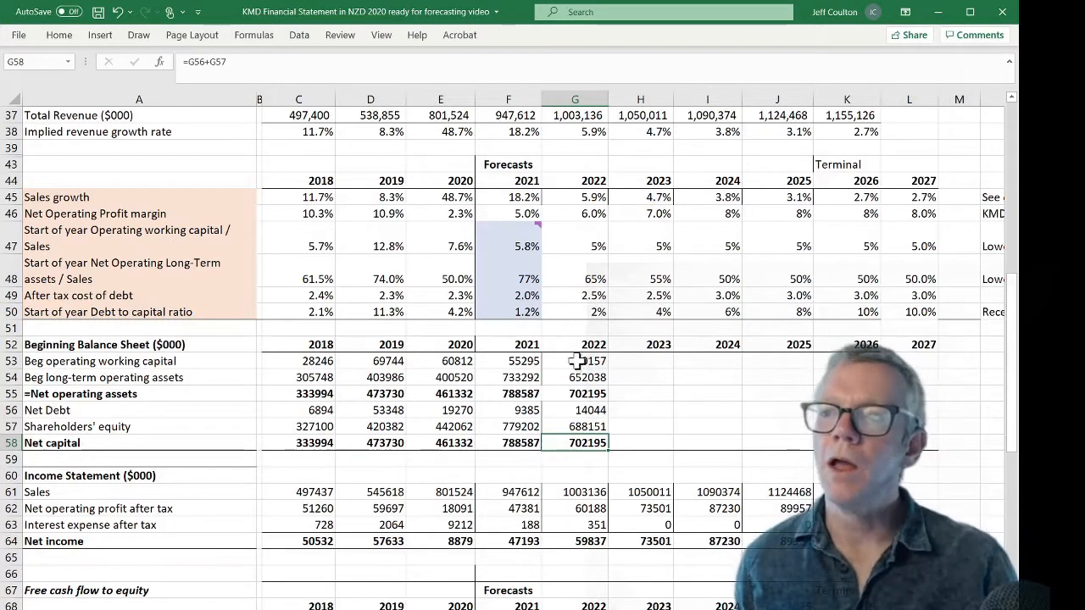
left_click_drag(580, 361, 847, 444)
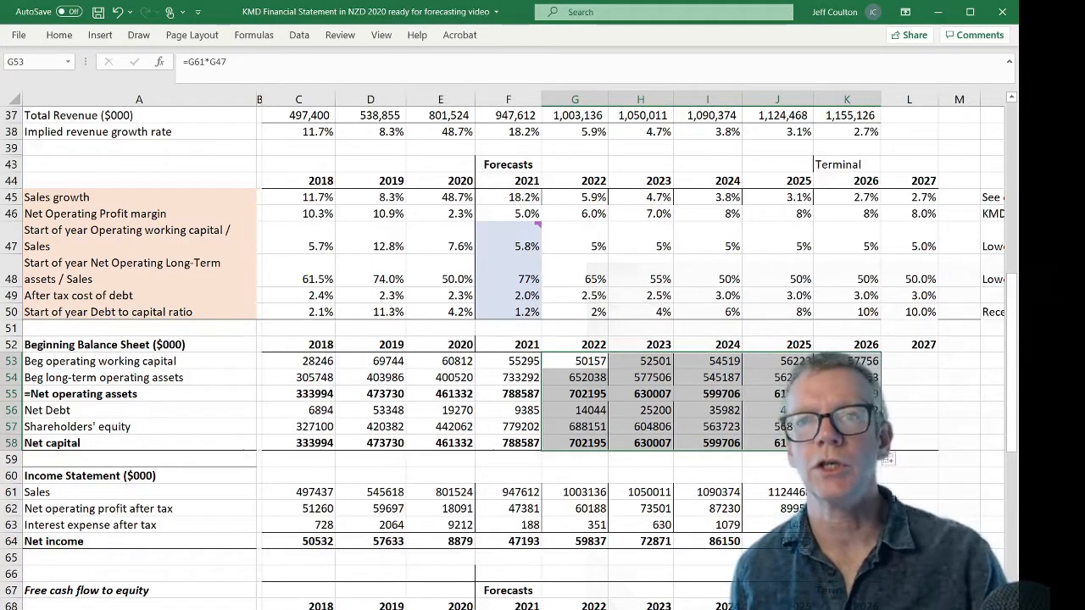
Copy the 2026 sales formula from K61 into L61 to forecast 2027 sales.
left_click(877, 491)
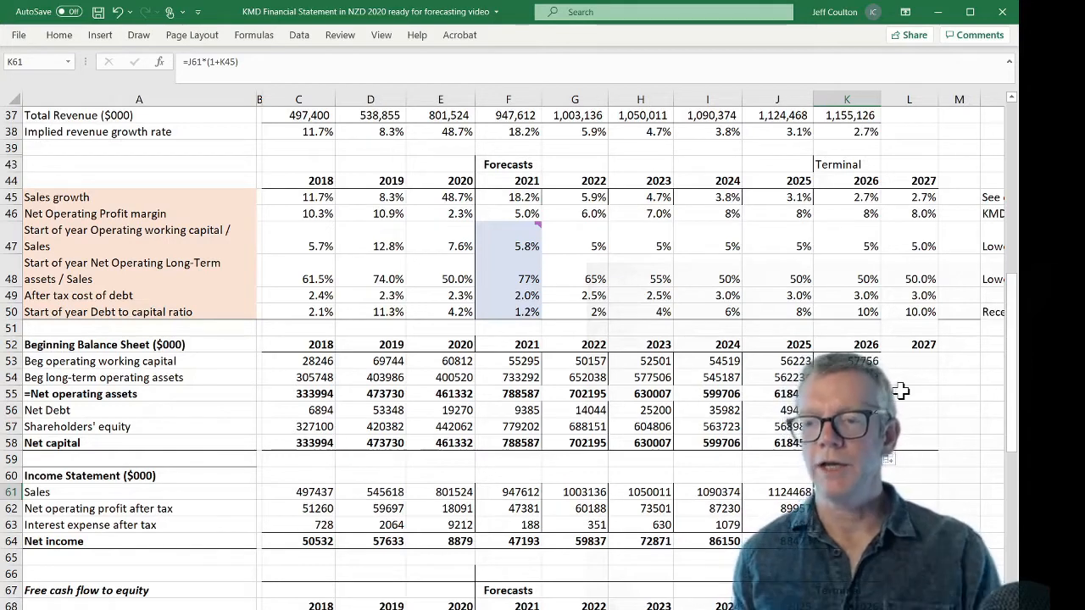
key("Right")
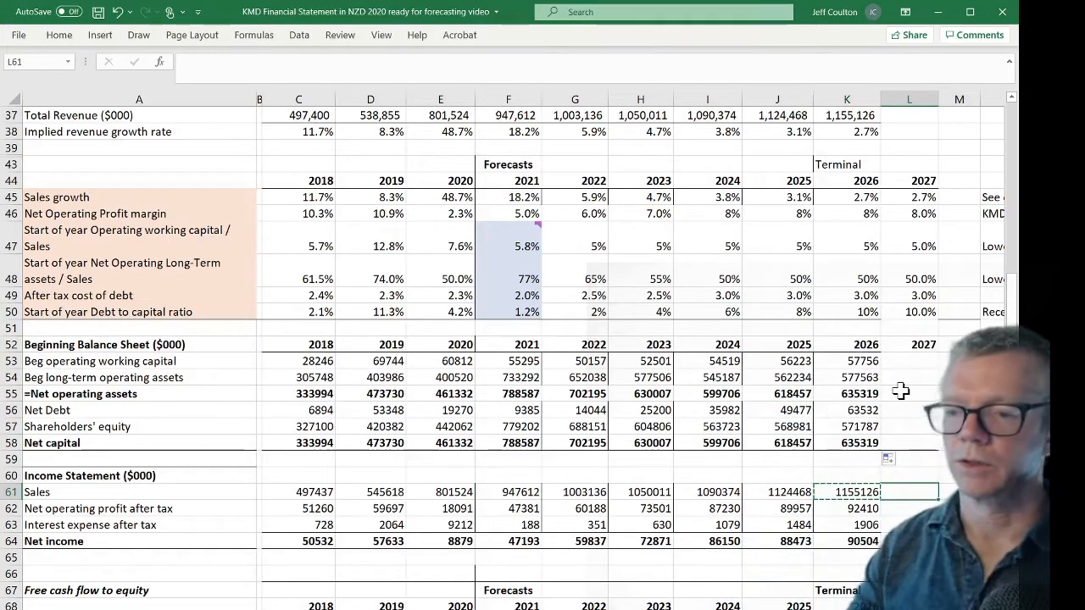
key("Return")
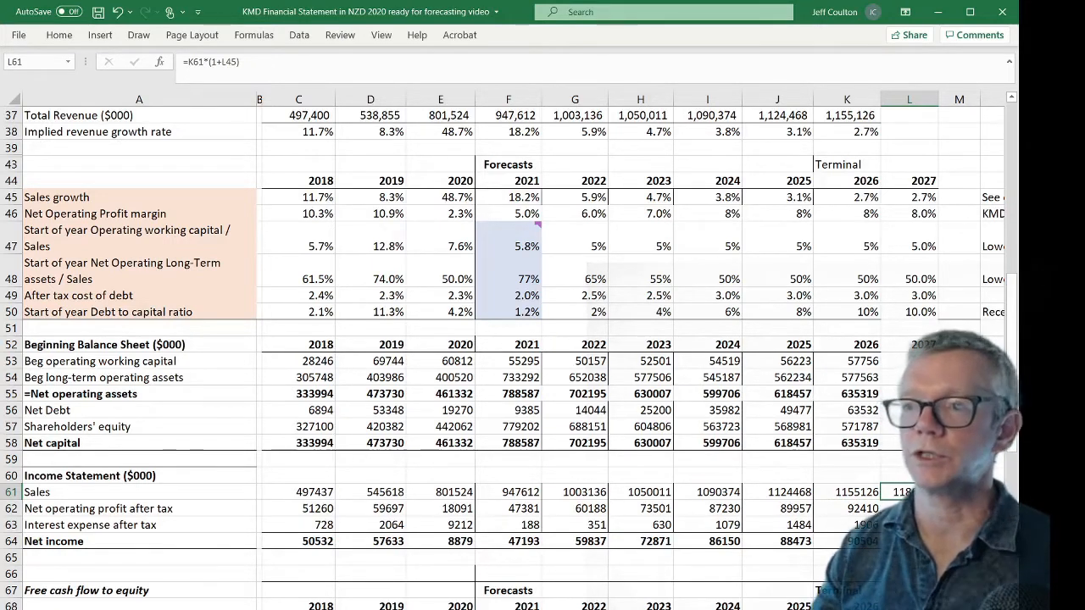
scroll(508, 339, "right", 2)
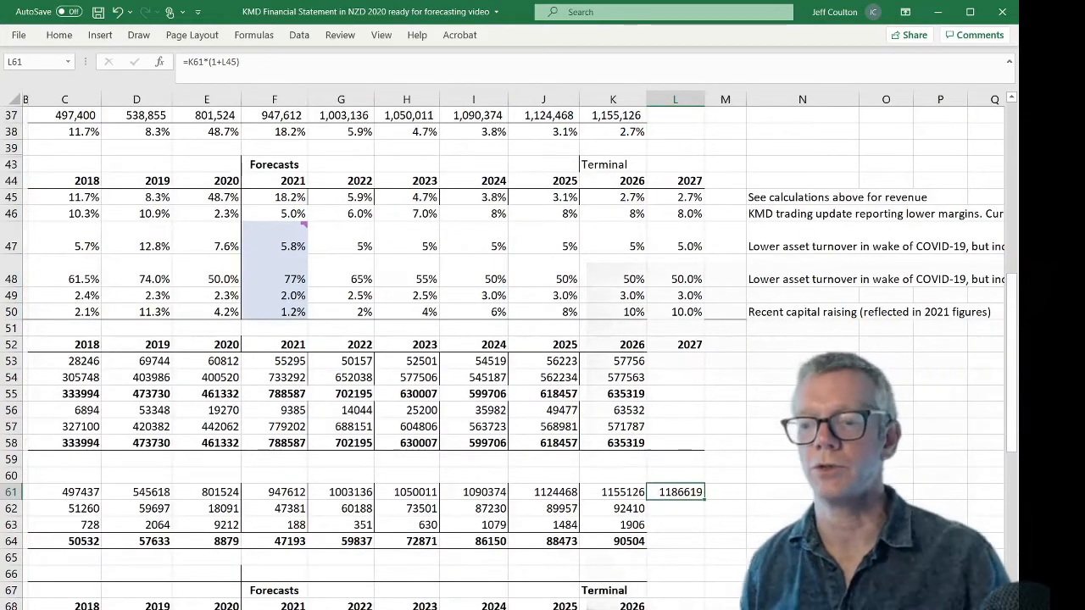
Fill the 2026 beginning balance sheet formulas in K53:K58 into column L for 2027.
left_click(632, 361)
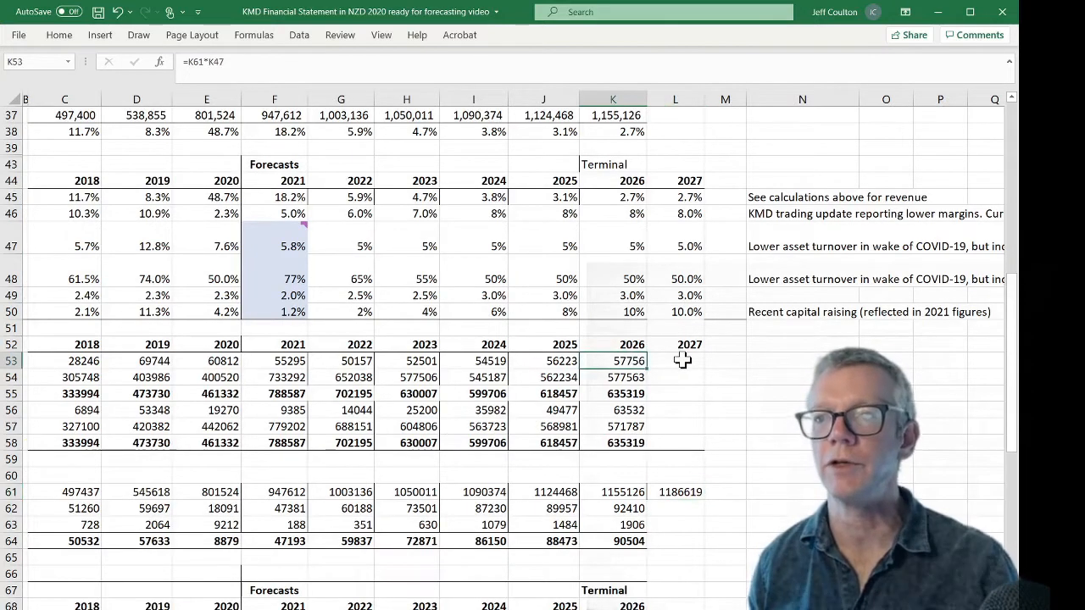
key("shift+Down")
key("shift+Down")
key("shift+Down")
key("shift+Down")
key("shift+Down")
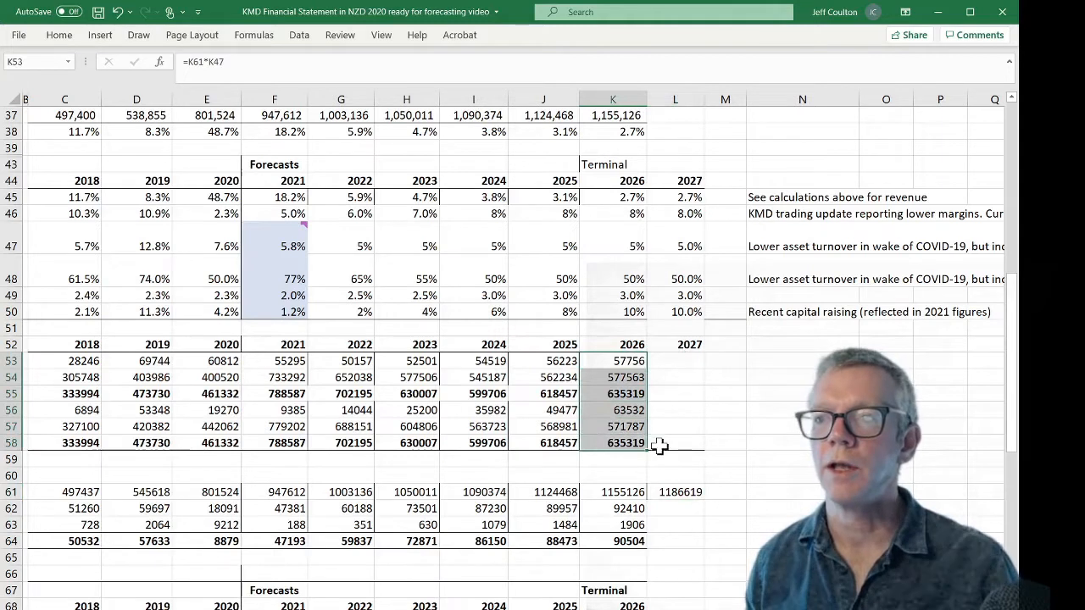
left_click_drag(649, 449, 683, 452)
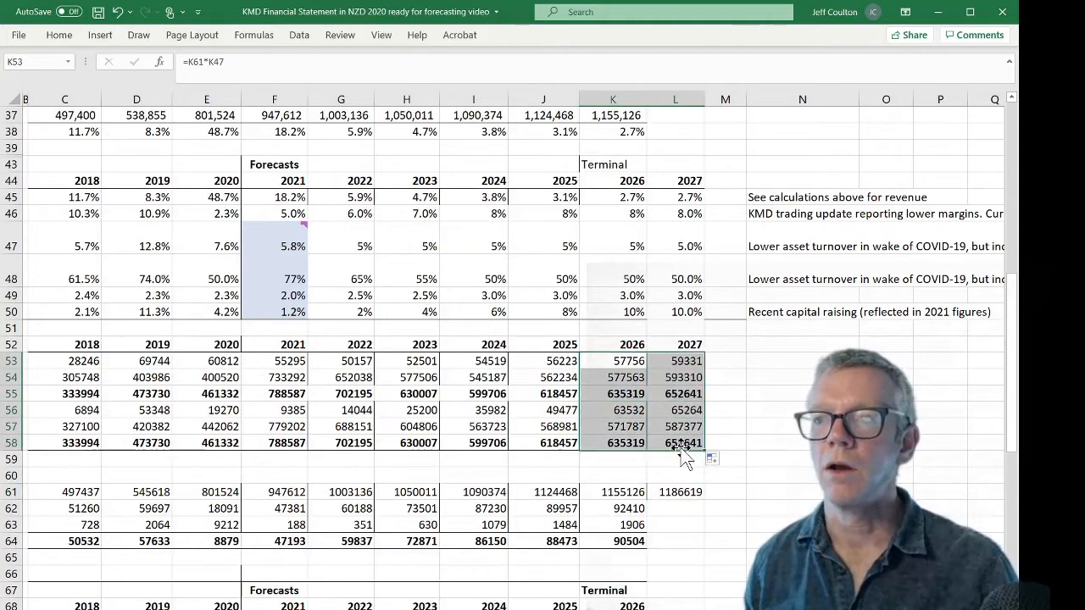
Review the net capital and shareholders' equity rows of the beginning balance sheet across the historical and forecast years.
left_click(676, 439)
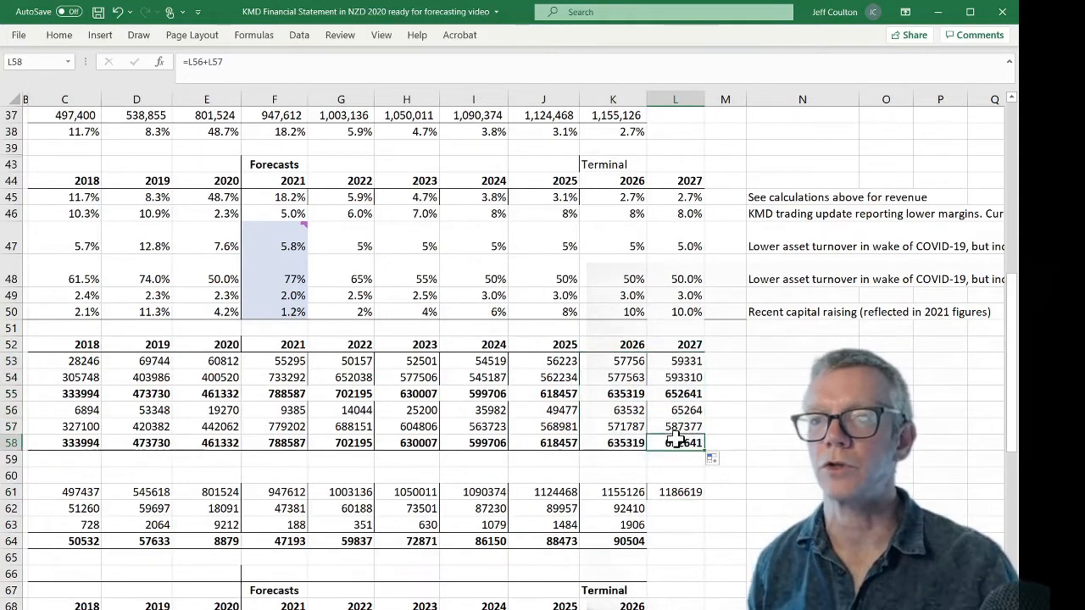
key("Left")
key("Left")
key("Left")
key("Left")
key("Left")
key("Left")
key("Left")
key("Left")
key("Left")
key("Left")
key("Left")
key("Up")
key("Right")
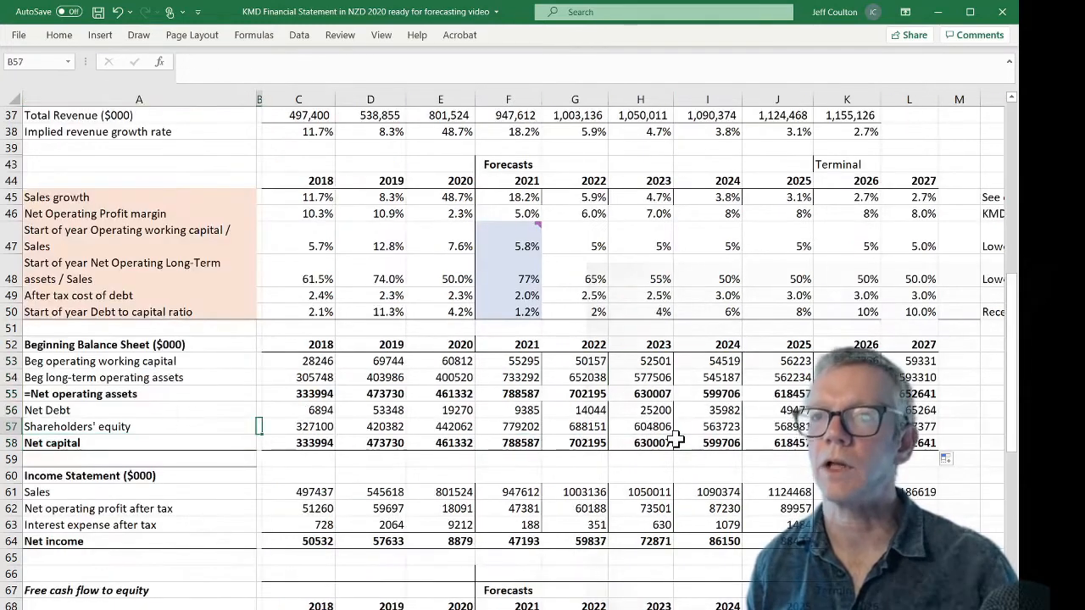
key("Right")
key("Right")
key("Right")
key("Right")
key("Right")
key("Right")
key("Right")
key("Right")
key("Right")
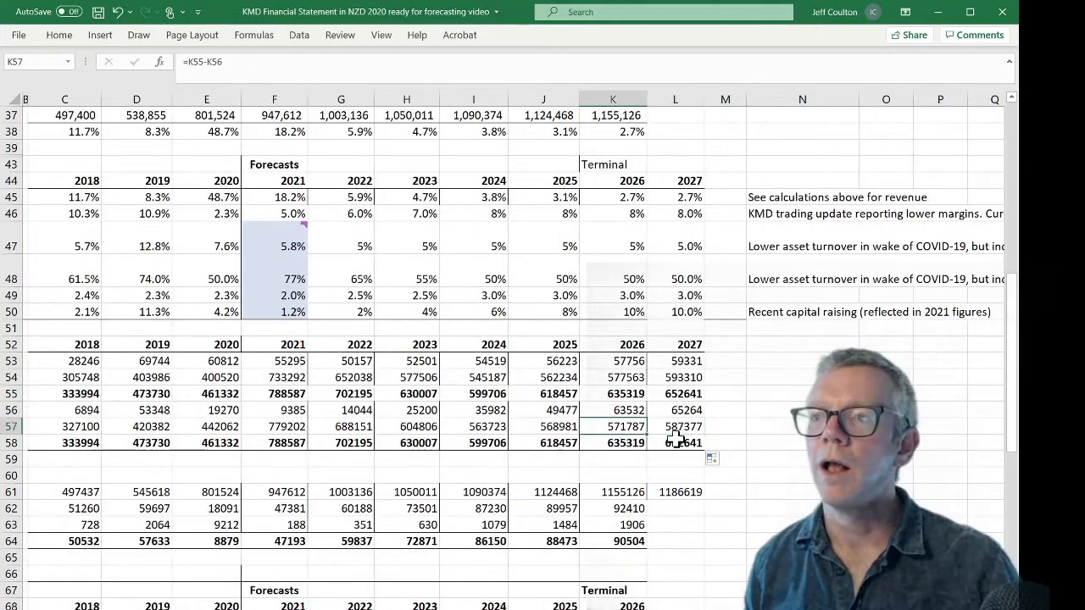
key("Left")
key("Left")
key("Left")
key("Left")
key("Left")
key("Left")
key("Left")
key("Left")
key("Left")
key("Left")
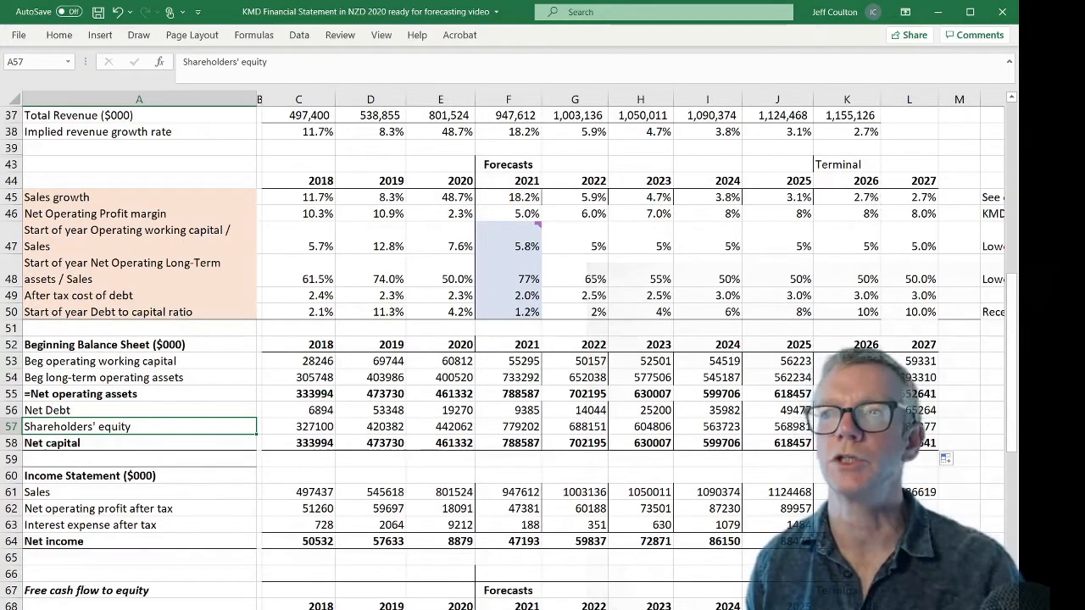
Link 2021 net income in the free cash flow to equity section, F69, to the income statement with =F64.
scroll(813, 411, "down", 1)
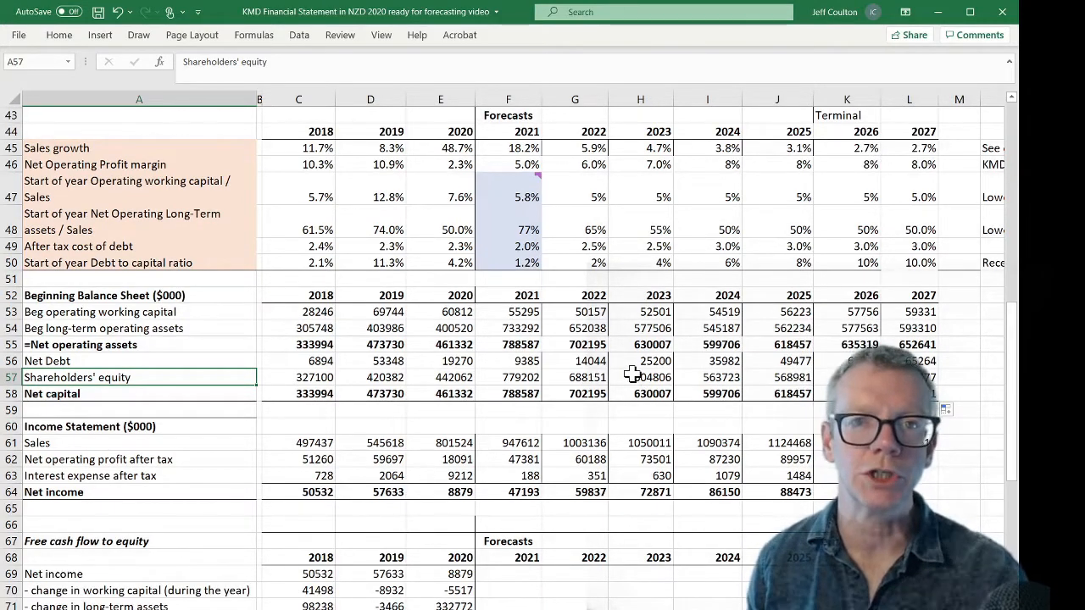
scroll(627, 385, "down", 1)
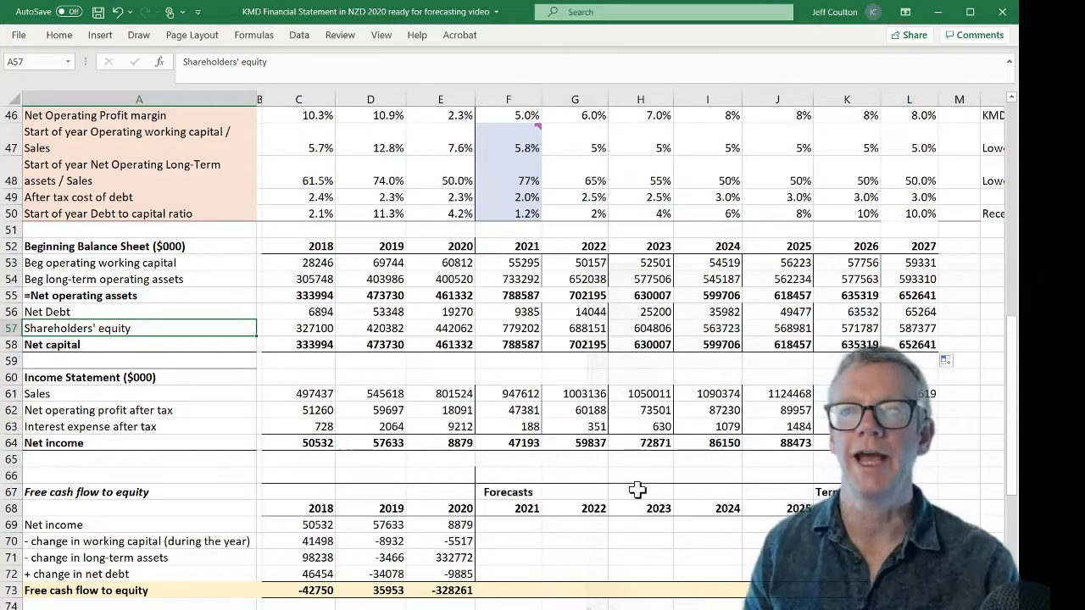
scroll(635, 483, "down", 1)
scroll(635, 482, "down", 1)
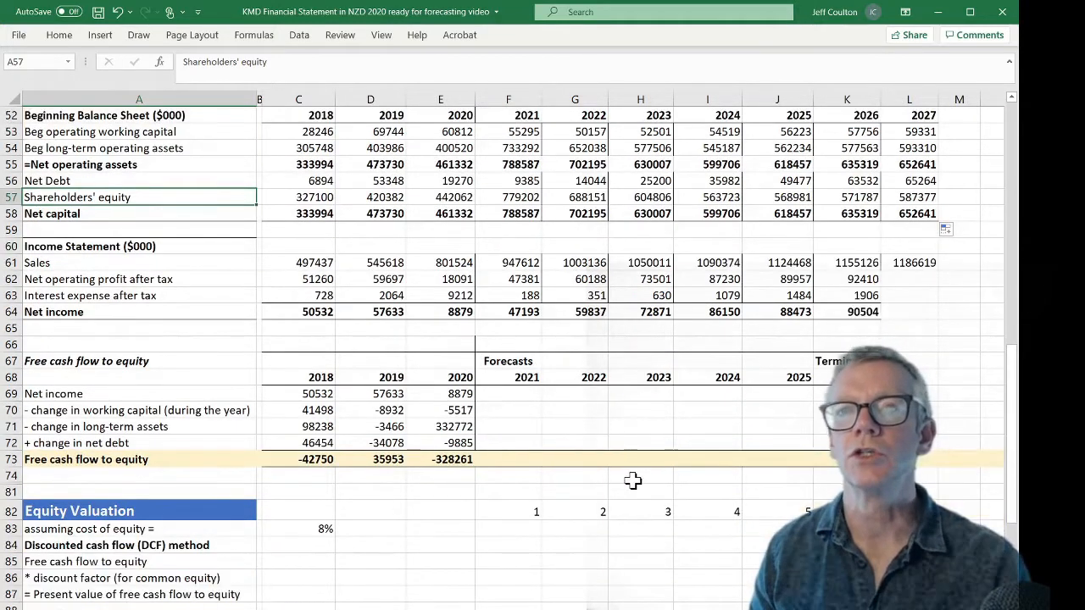
left_click(521, 394)
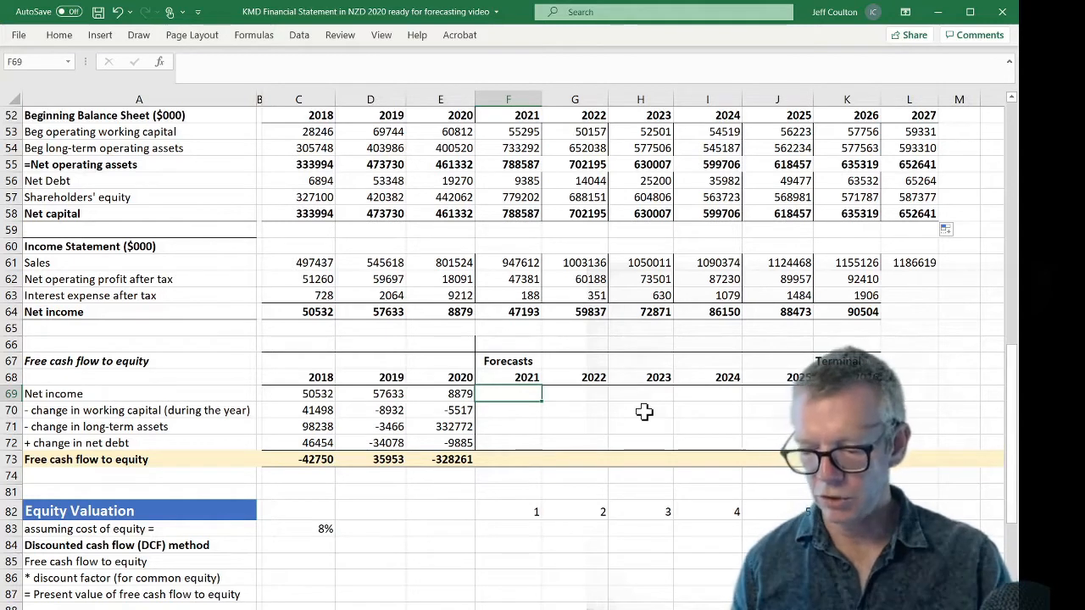
type("=")
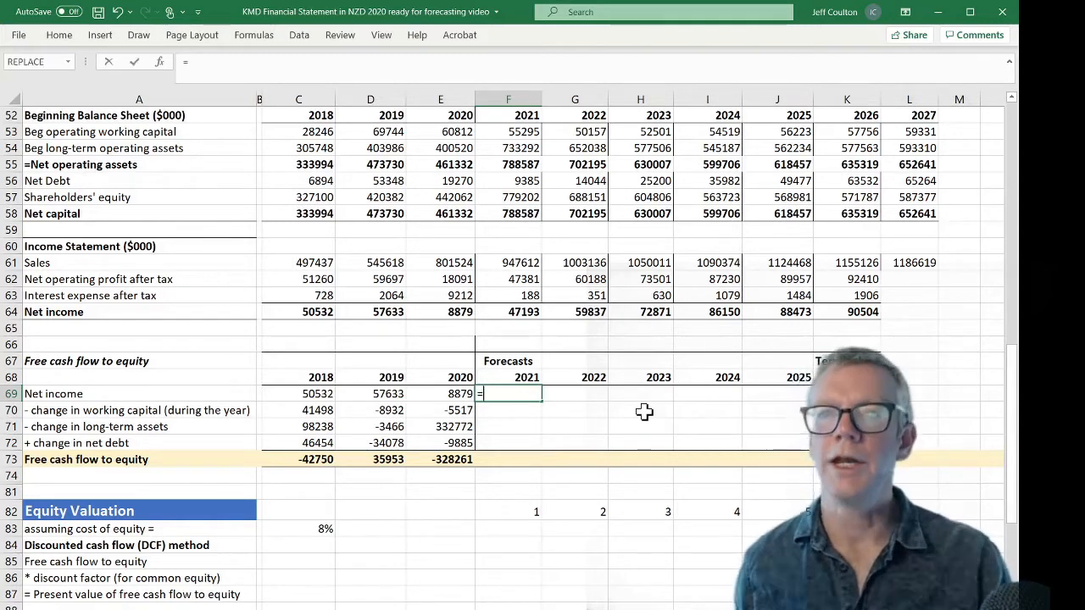
left_click(520, 312)
key("Return")
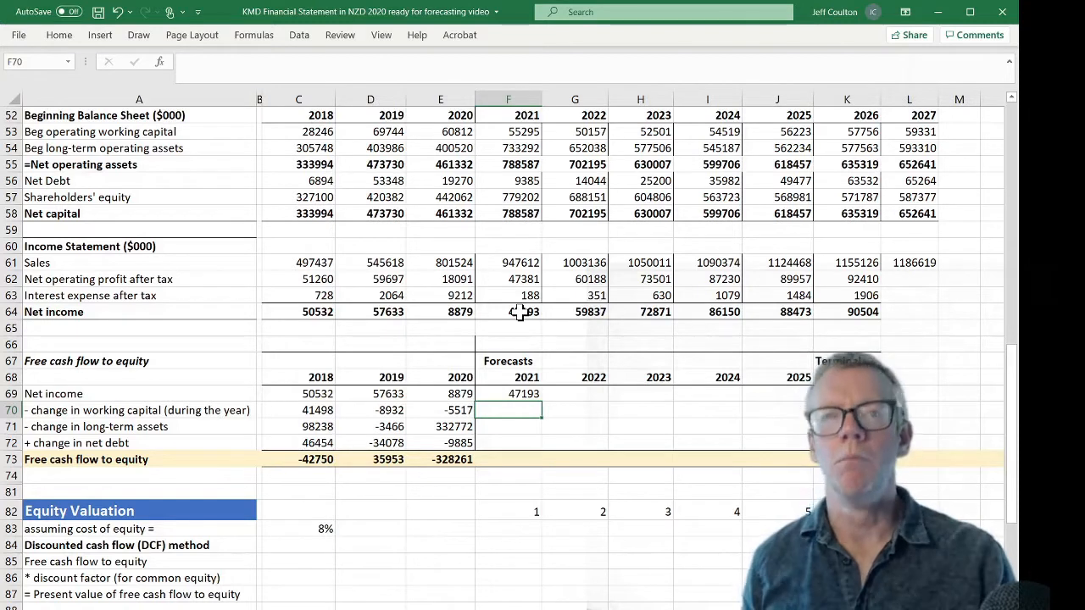
Calculate the 2021 change in working capital in F70 as 2022 minus 2021 beginning operating working capital, =G53-F53.
type("=")
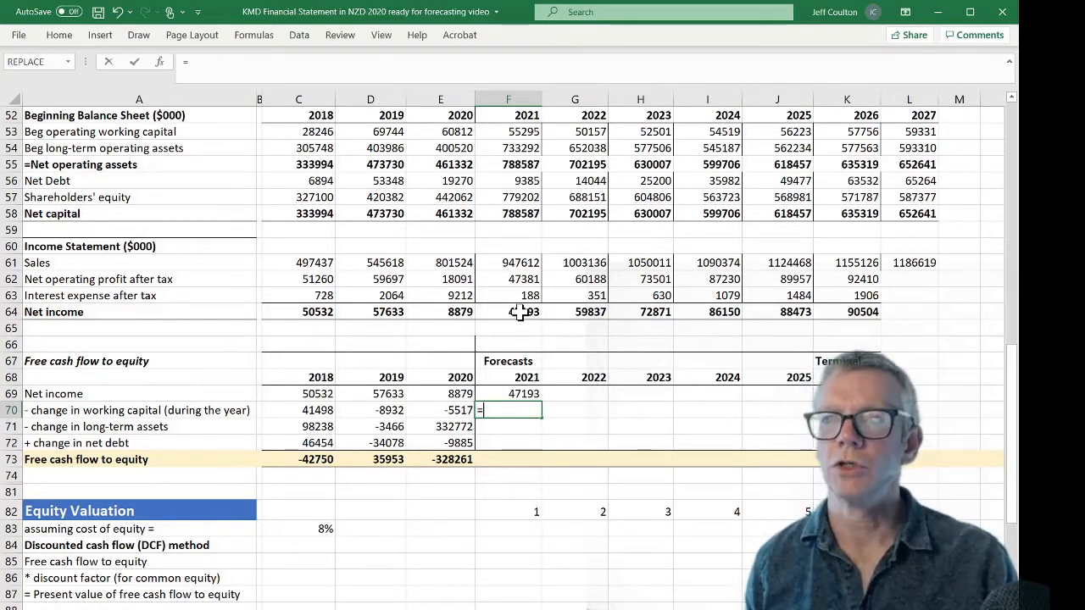
left_click(584, 130)
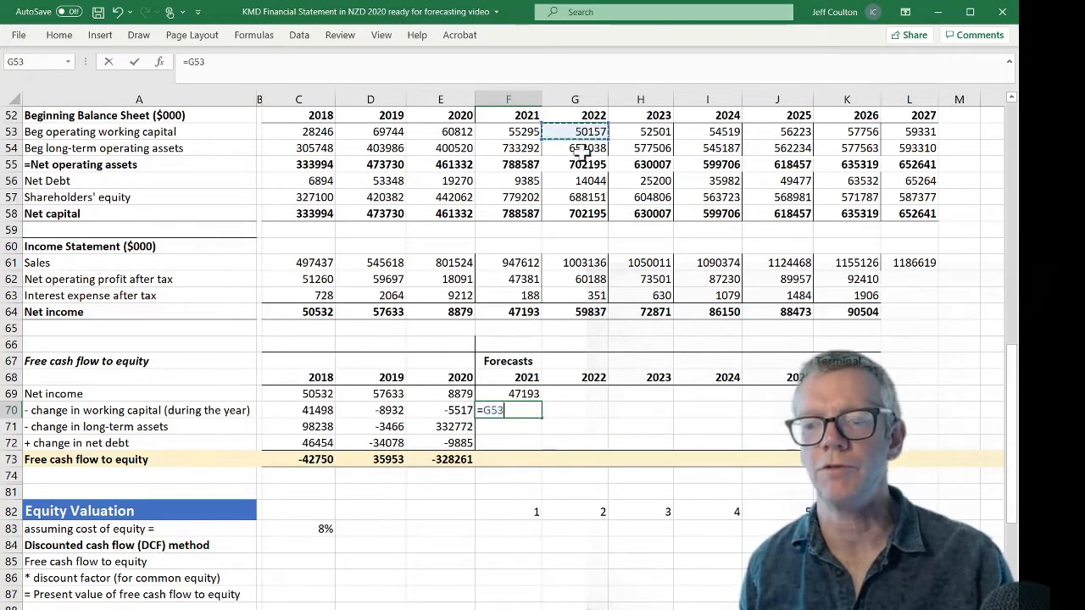
type("-")
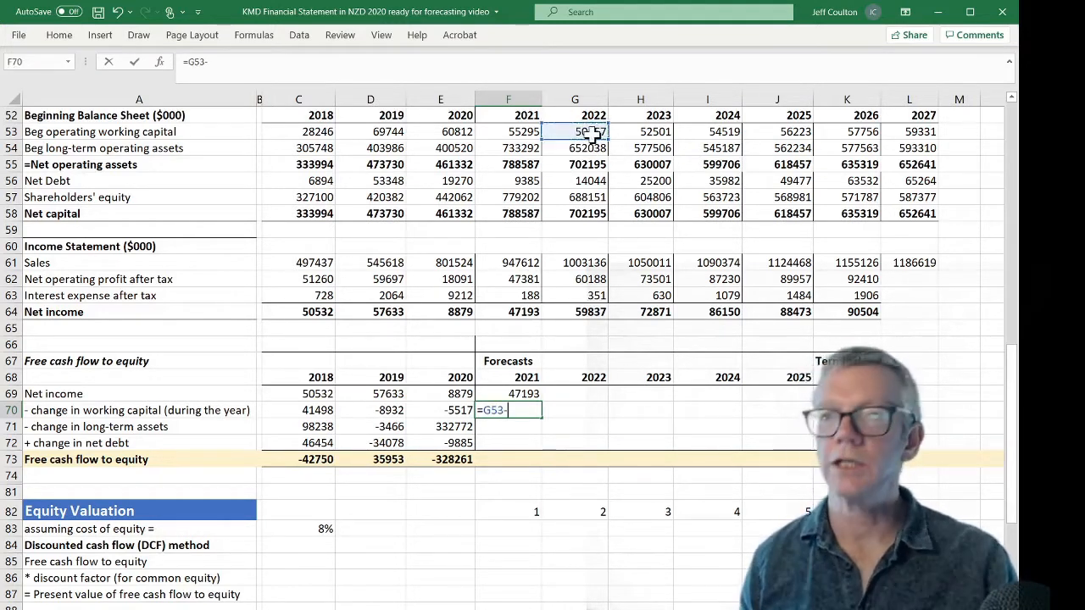
left_click(524, 131)
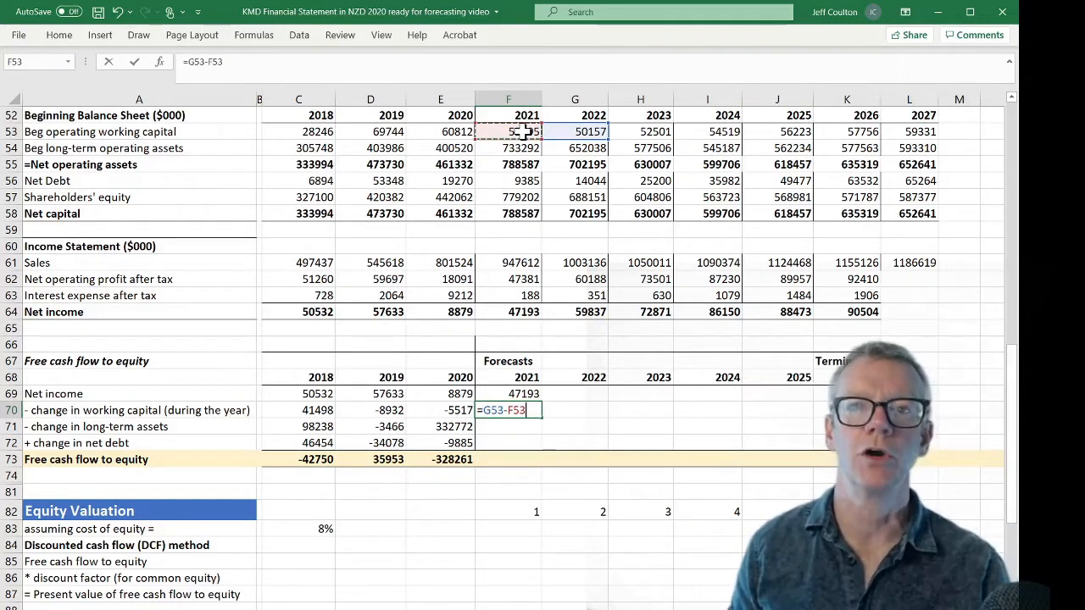
key("Return")
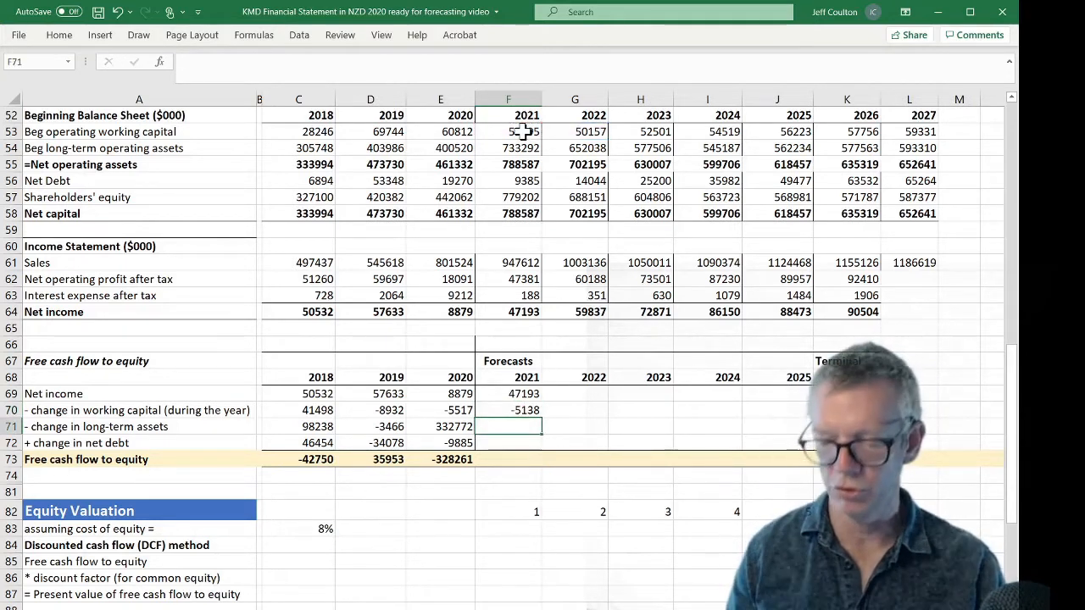
Calculate the 2021 change in long-term assets in F71 as 2022 minus 2021 beginning long-term operating assets, =G54-F54.
type("=")
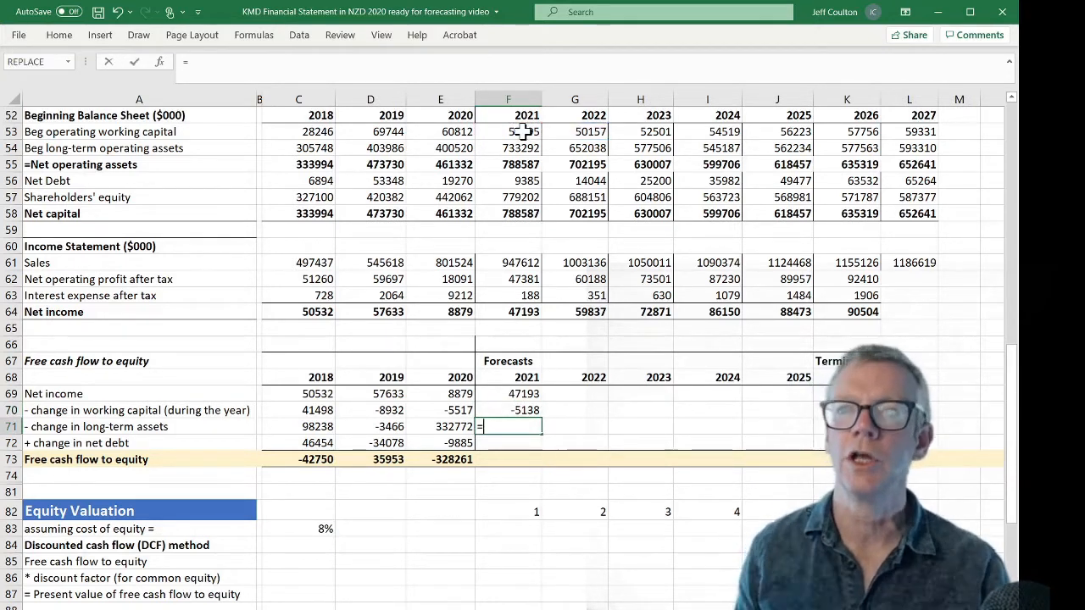
left_click(573, 147)
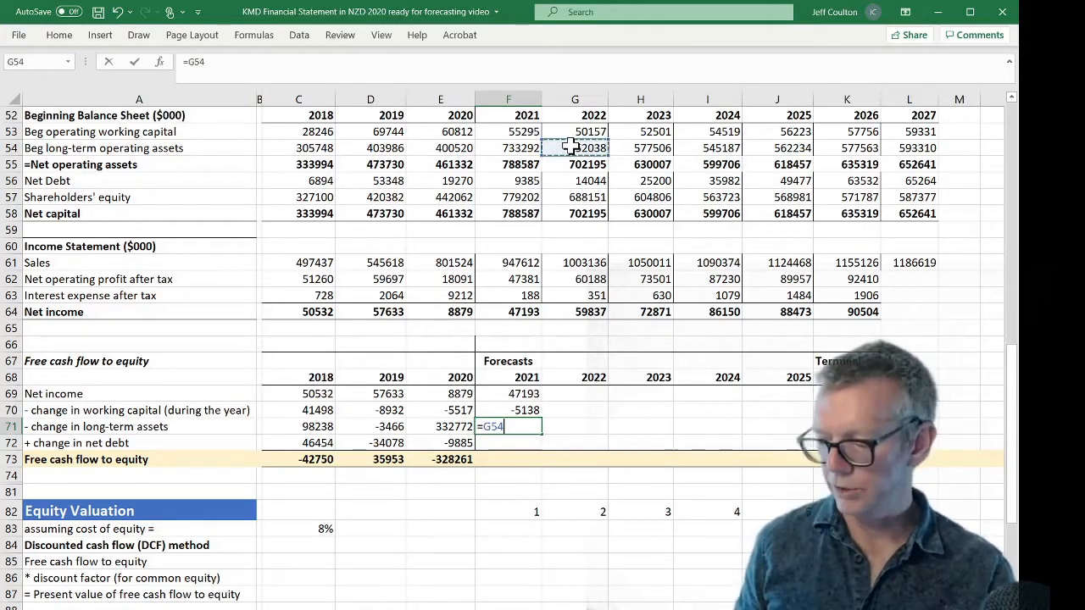
type("-")
left_click(527, 146)
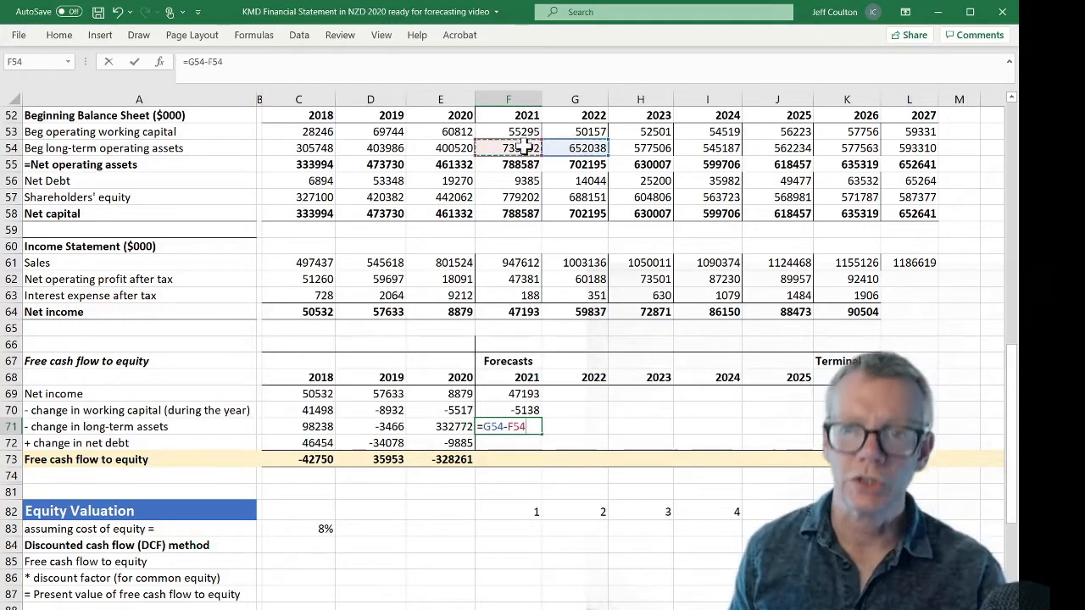
key("Return")
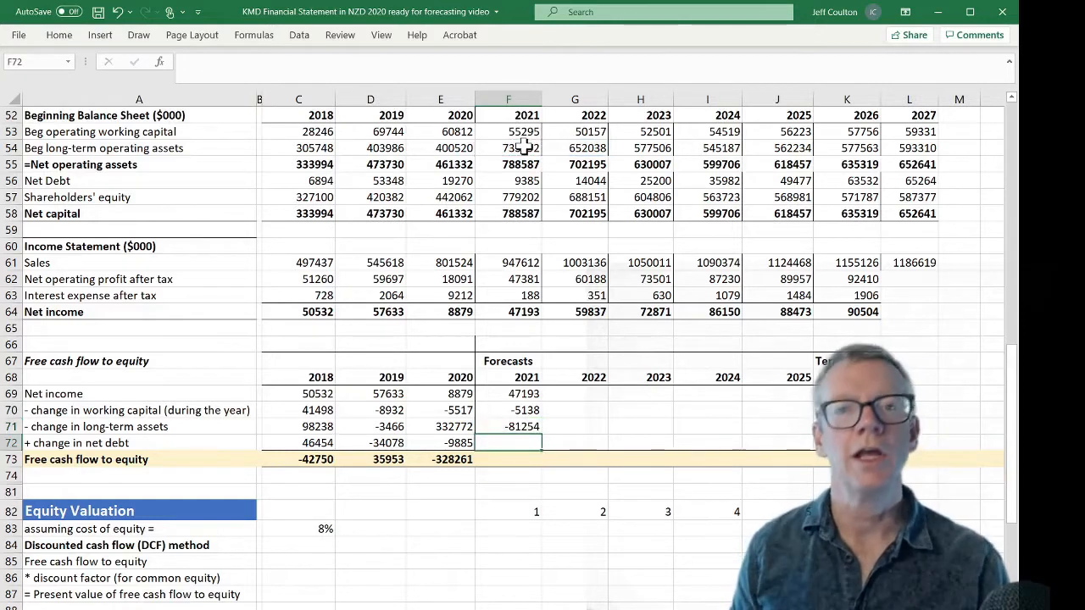
Calculate the 2021 change in net debt in F72 as 2022 minus 2021 beginning net debt, =G56-F56.
type("=")
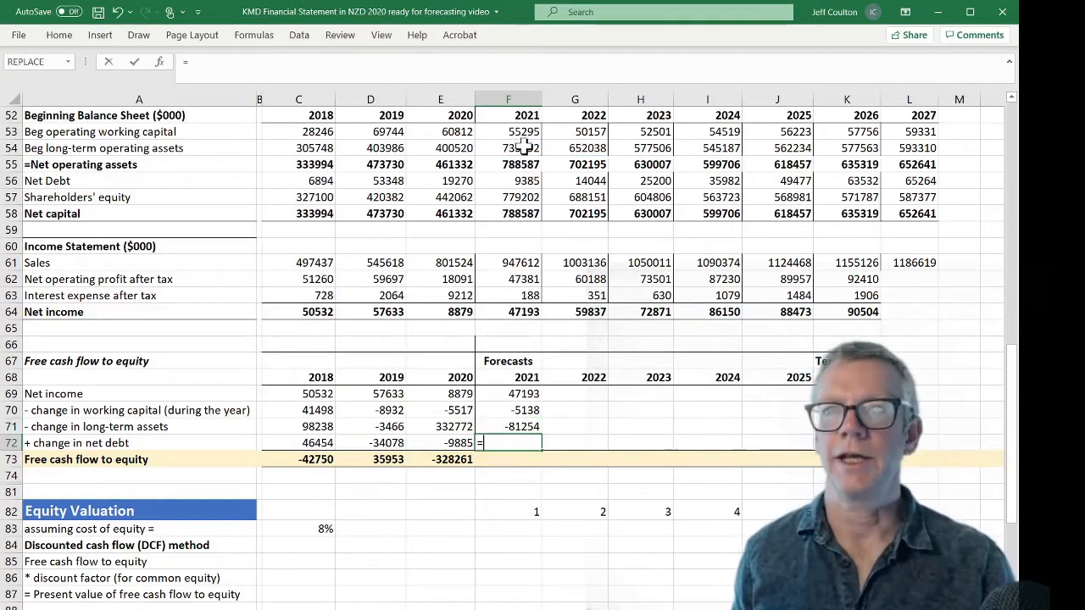
left_click(593, 182)
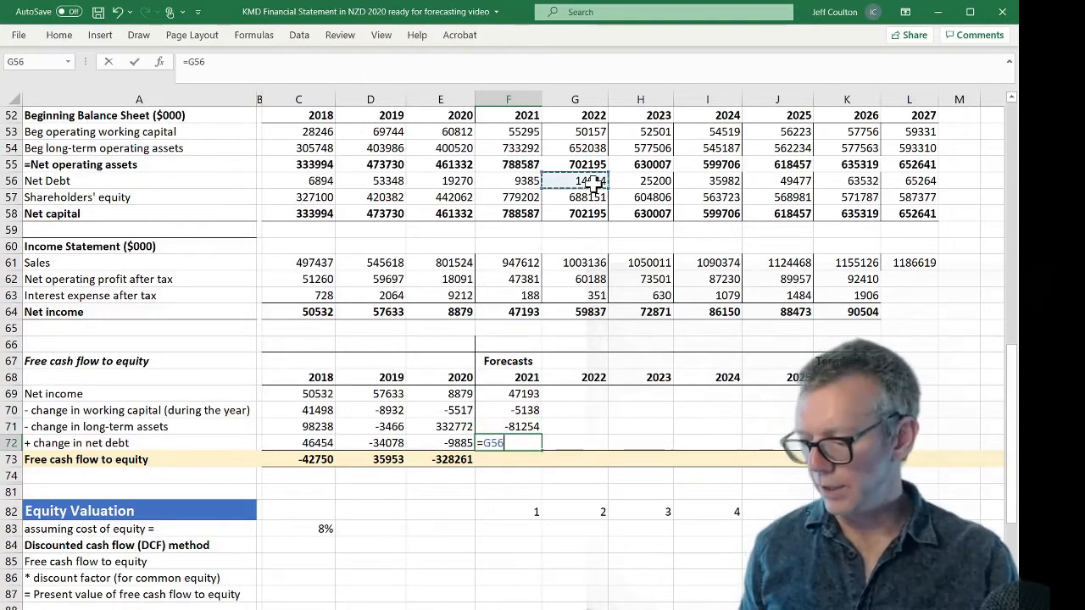
type("-")
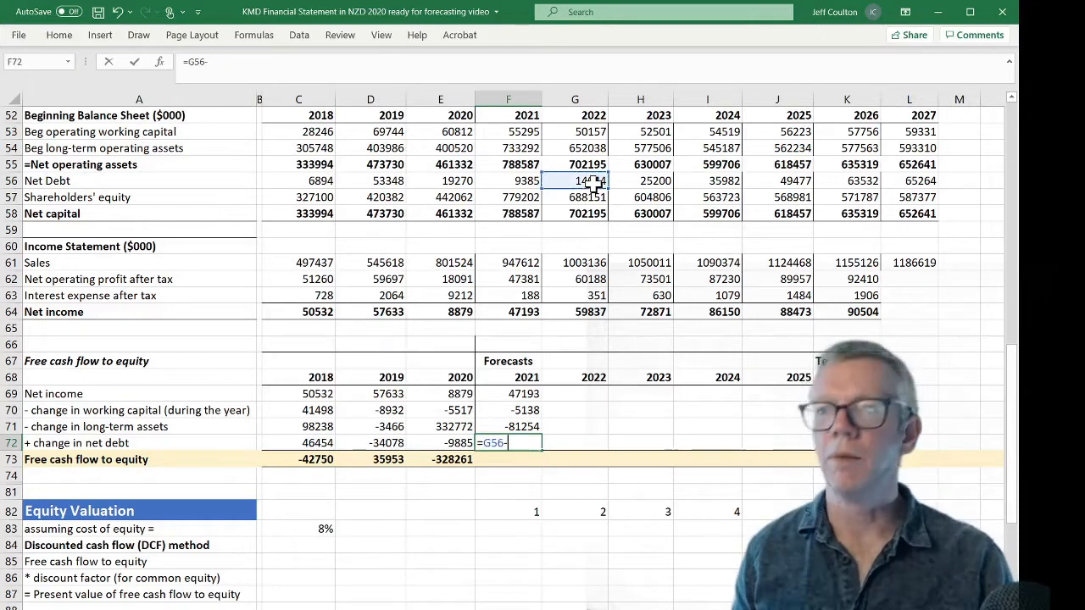
left_click(523, 180)
key("Return")
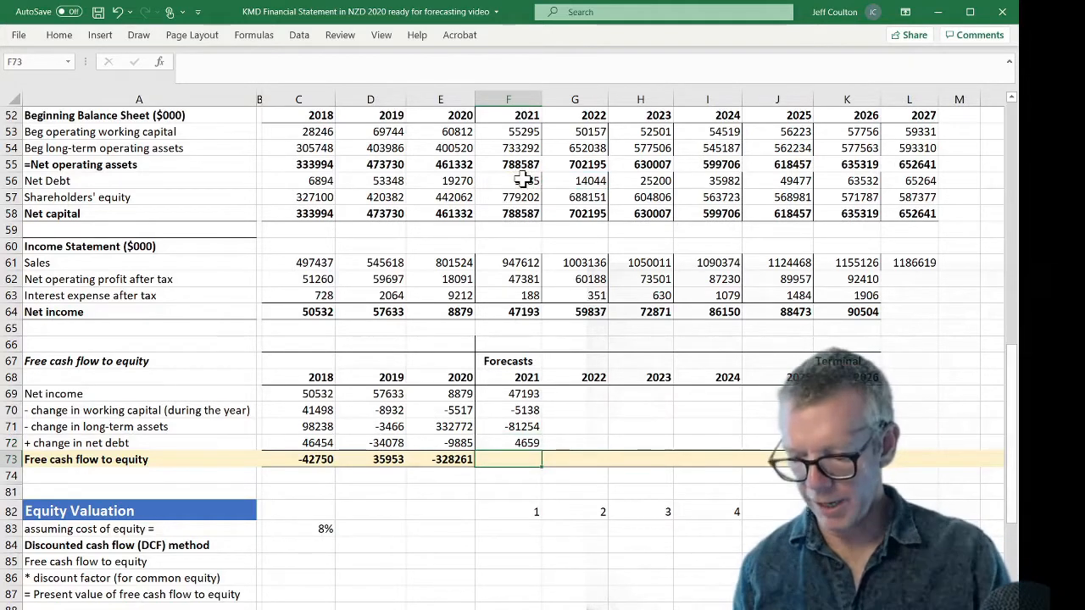
Calculate 2021 free cash flow to equity in F73 with =F69-F70-F71+F72.
type("=")
key("Up")
key("Up")
key("Up")
key("Up")
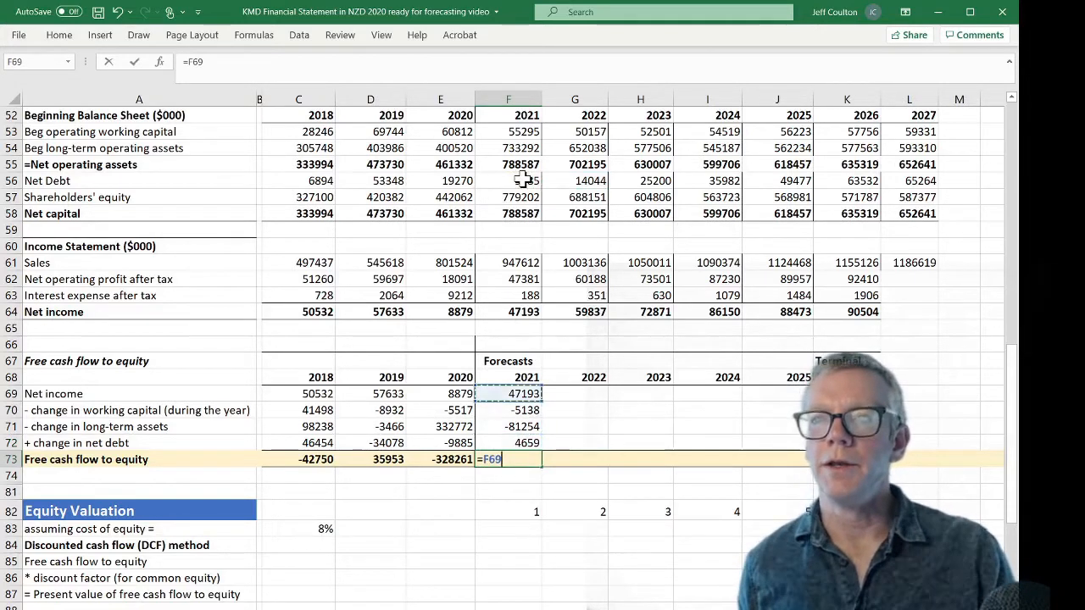
type("-")
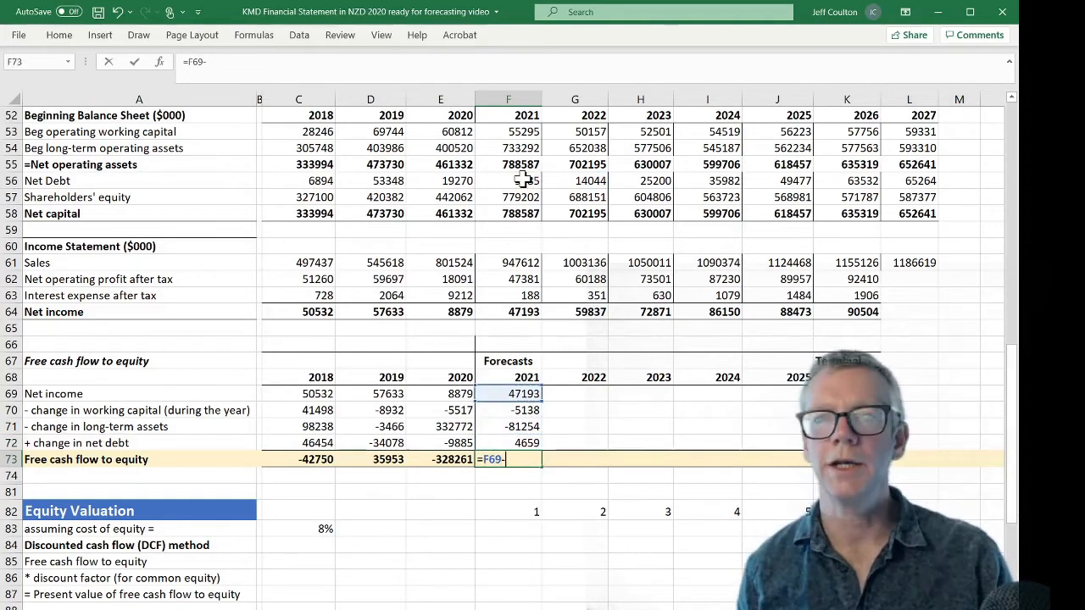
key("Up")
key("Up")
key("Up")
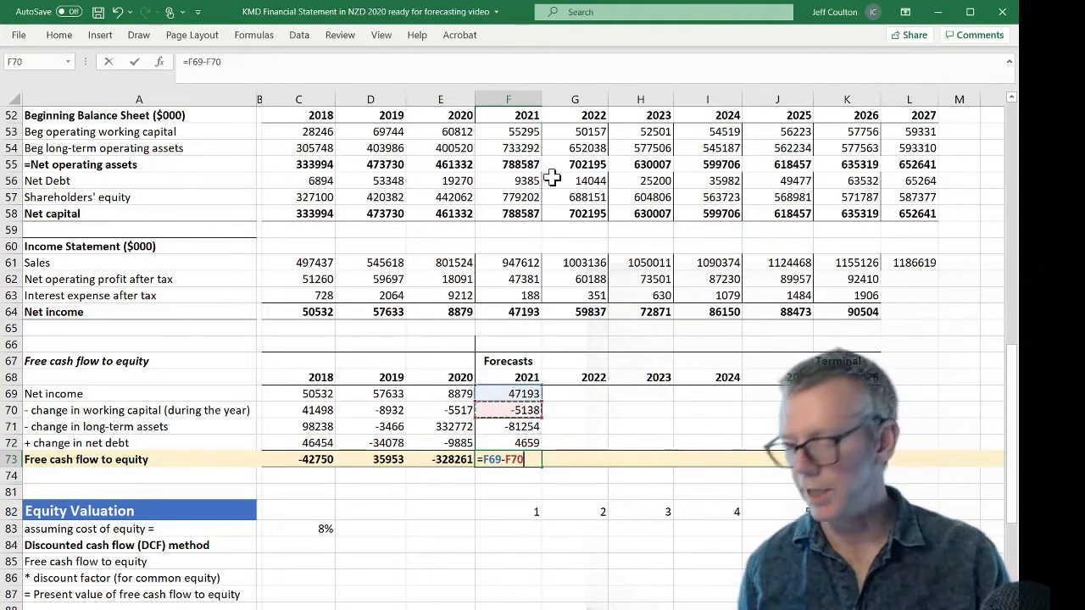
type("-*")
key("Up")
key("Up")
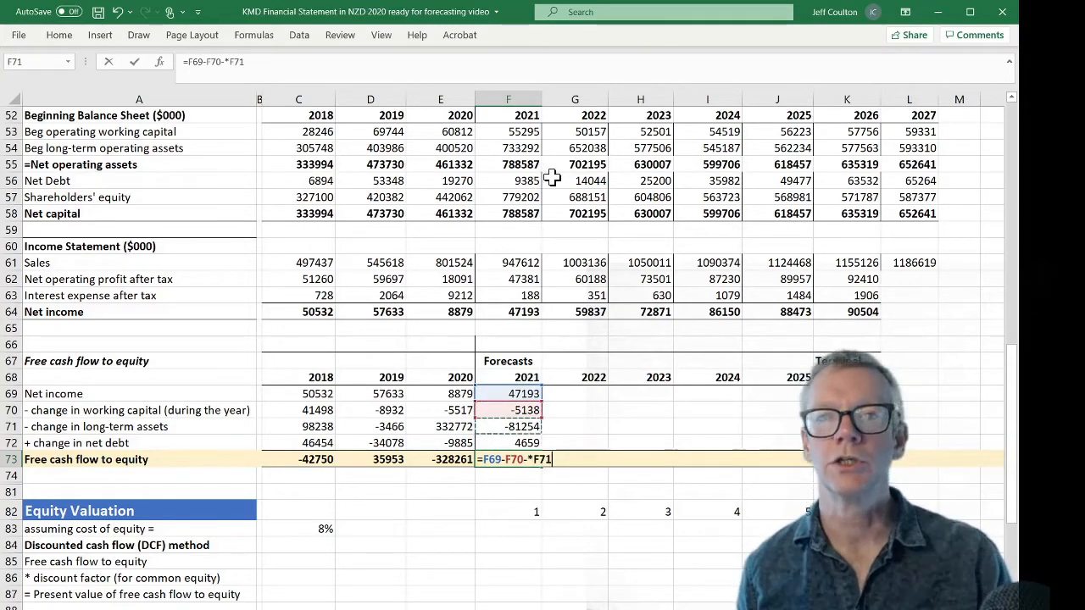
type("+")
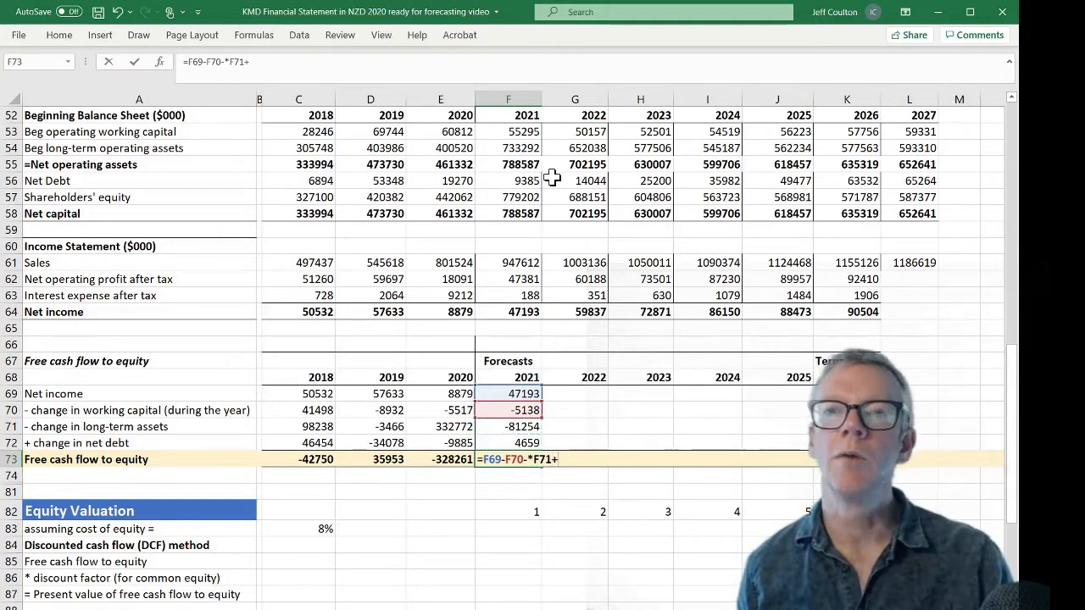
key("Up")
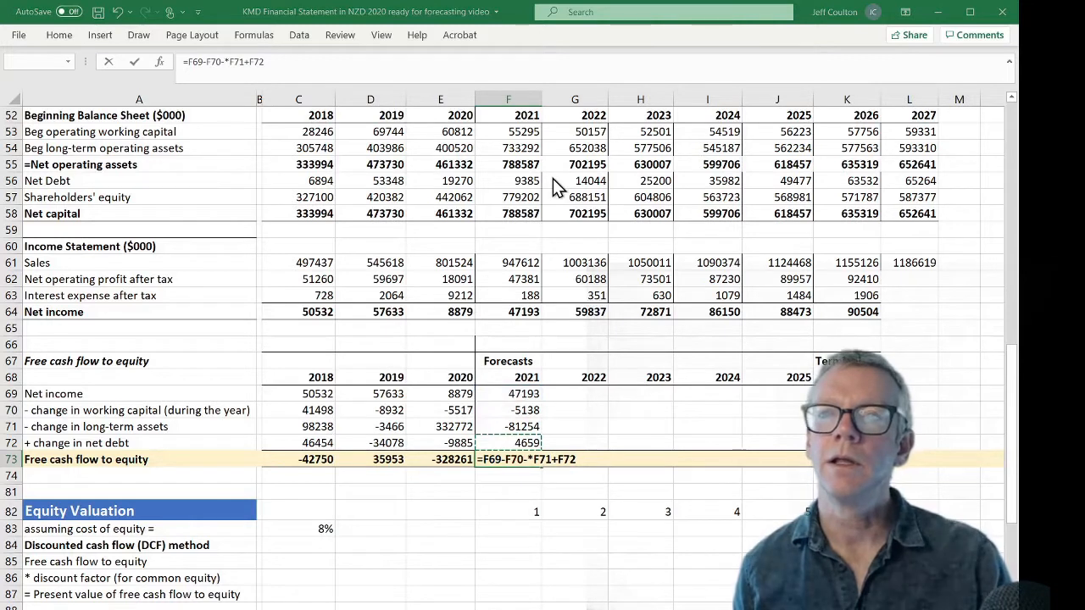
key("Return")
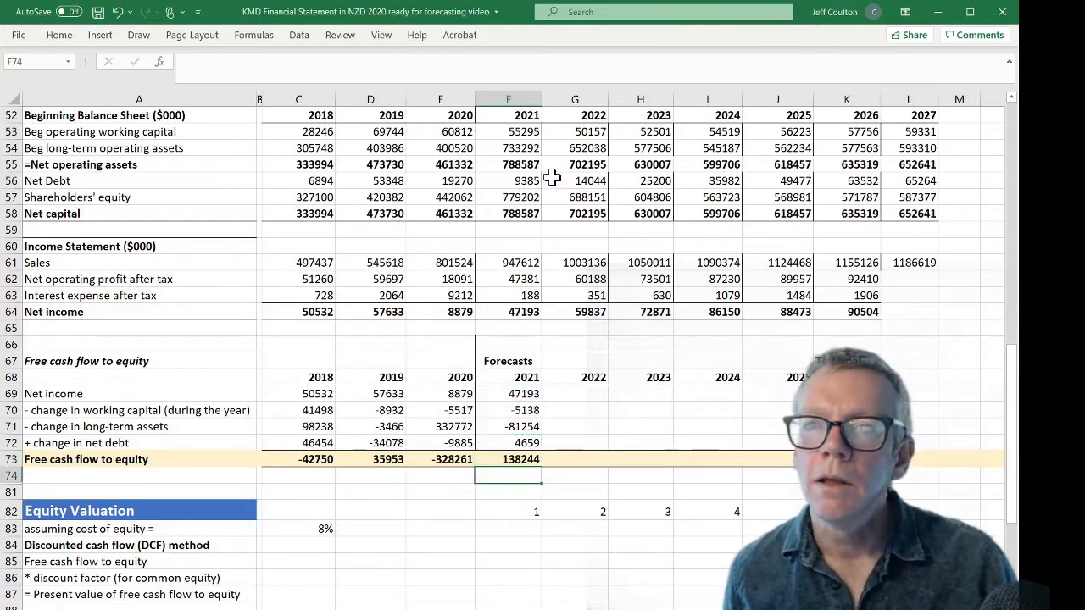
Fill the 2021 free cash flow to equity formulas in F69:F73 across to column K for 2022 through 2026.
key("Up")
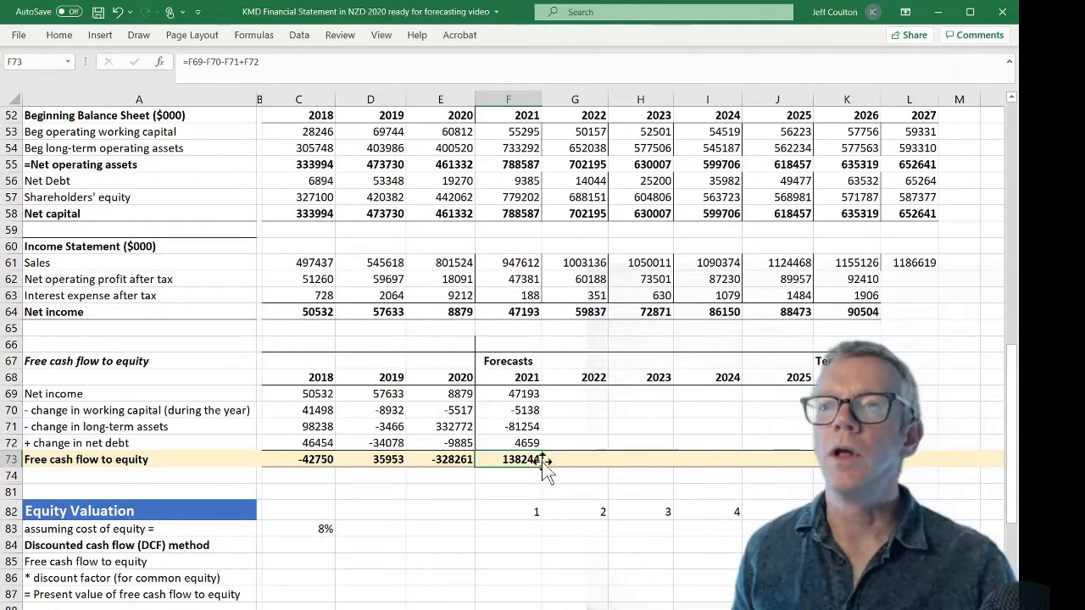
left_click_drag(515, 388, 521, 462)
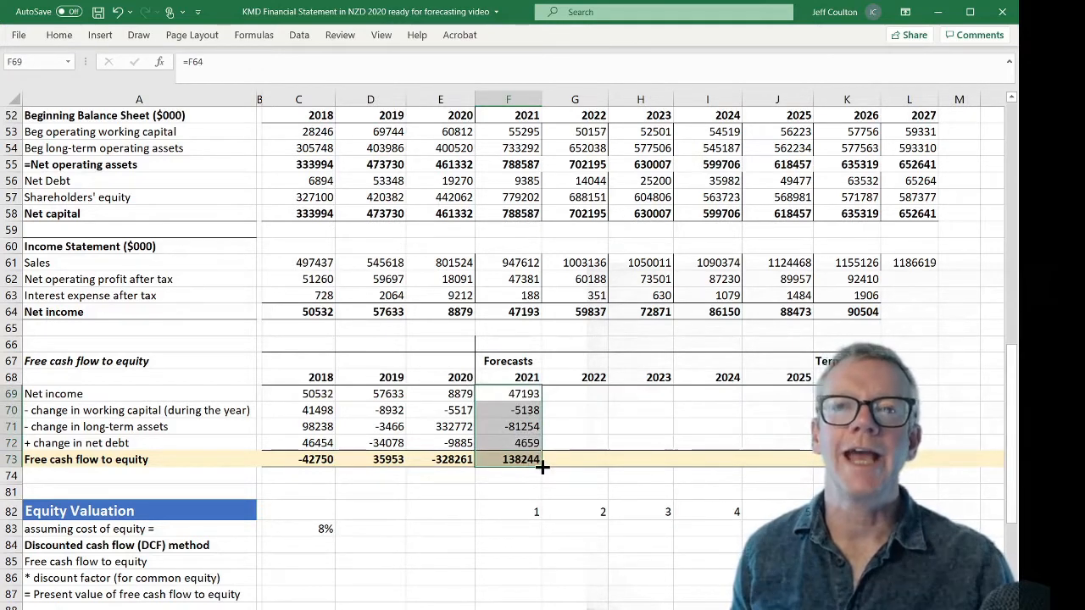
left_click_drag(543, 465, 805, 465)
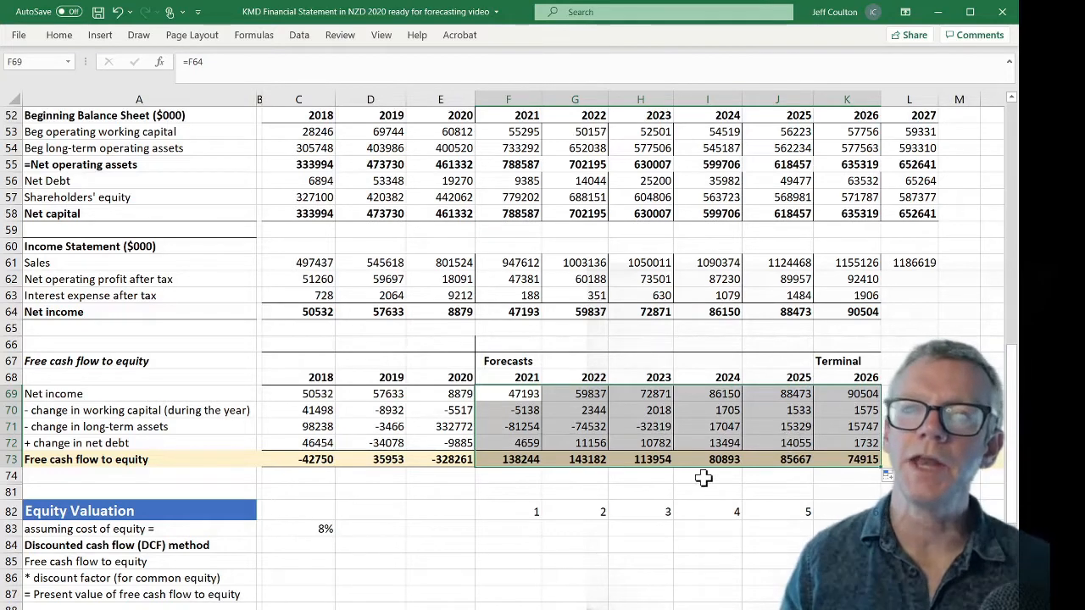
Hide column D, which holds the 2019 figures.
left_click(313, 530)
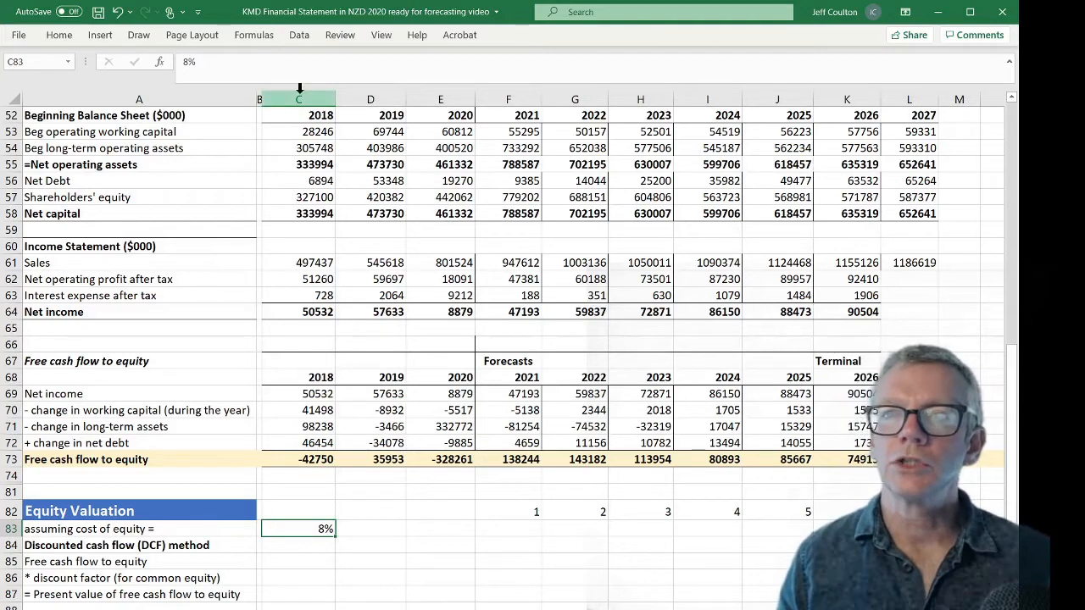
left_click(371, 95)
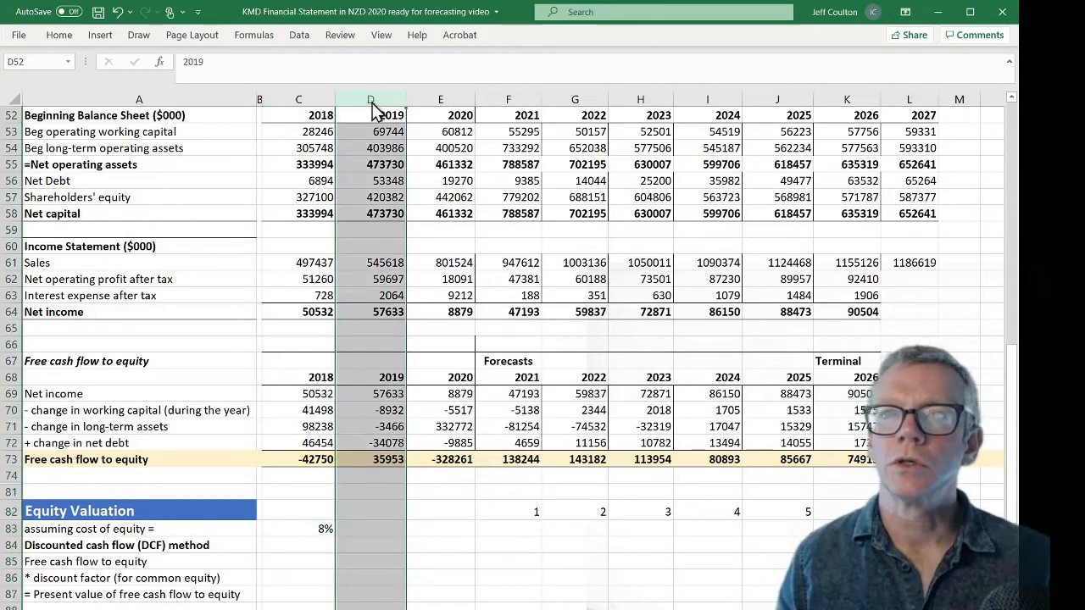
key("ctrl+0")
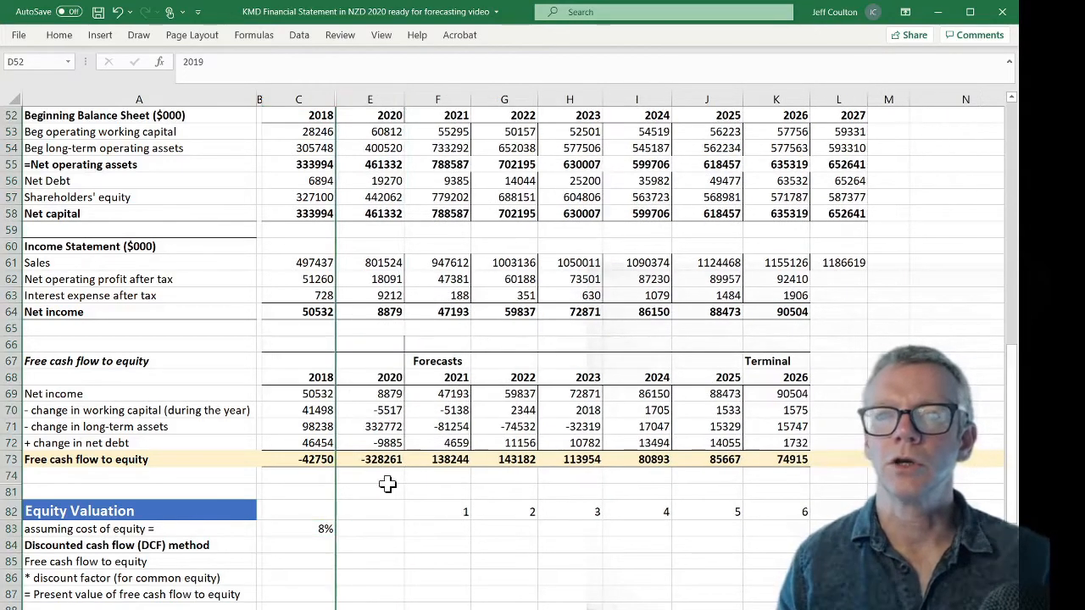
Link the 2021 free cash flow to equity in the DCF valuation, F85, to the cash flow section with =F73.
left_click(456, 551)
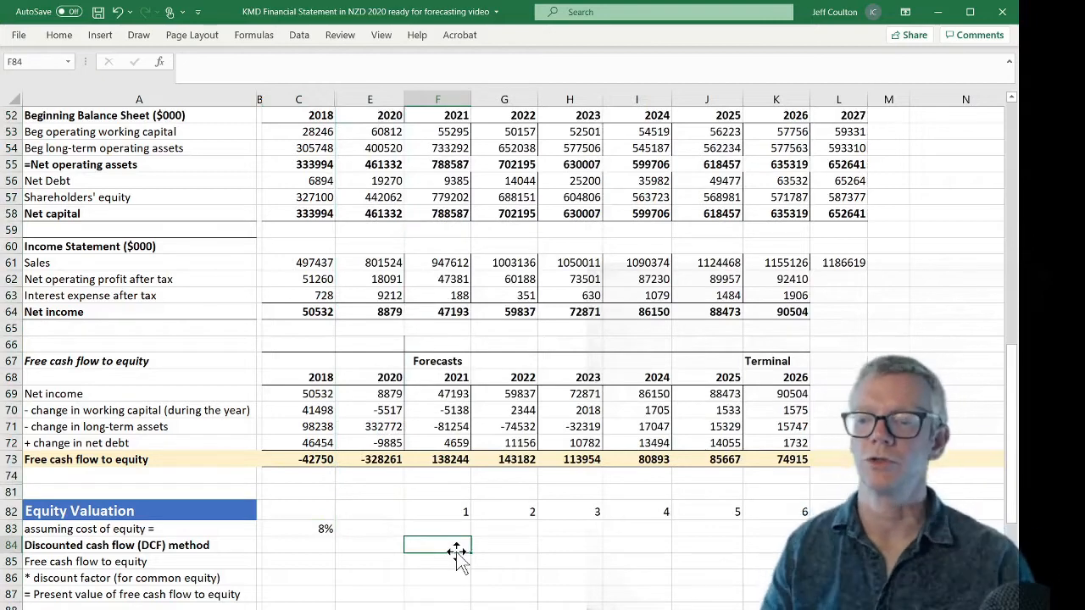
scroll(456, 550, "down", 5)
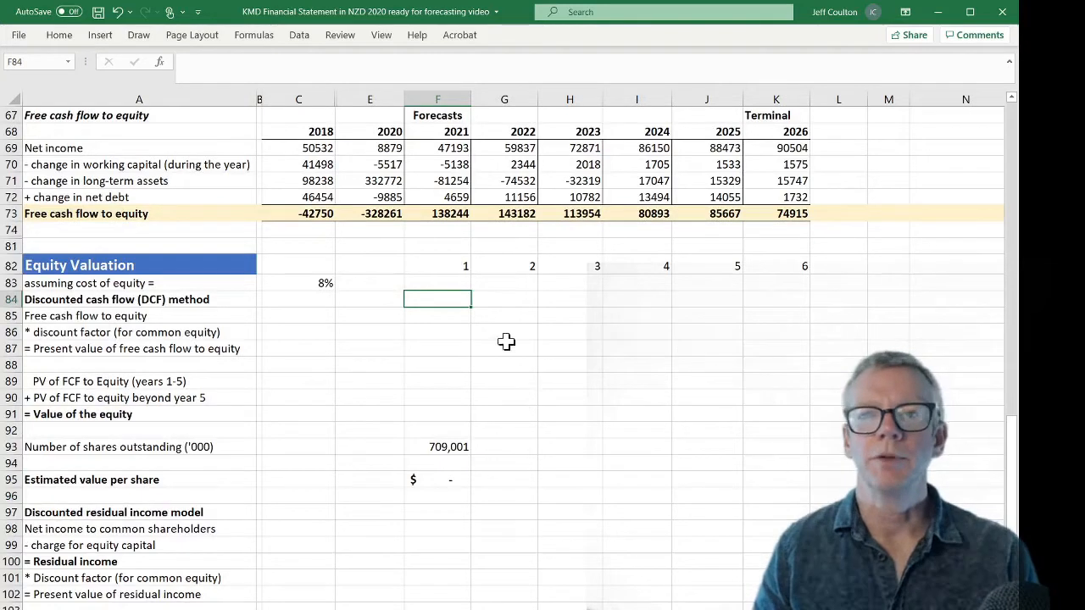
left_click(449, 315)
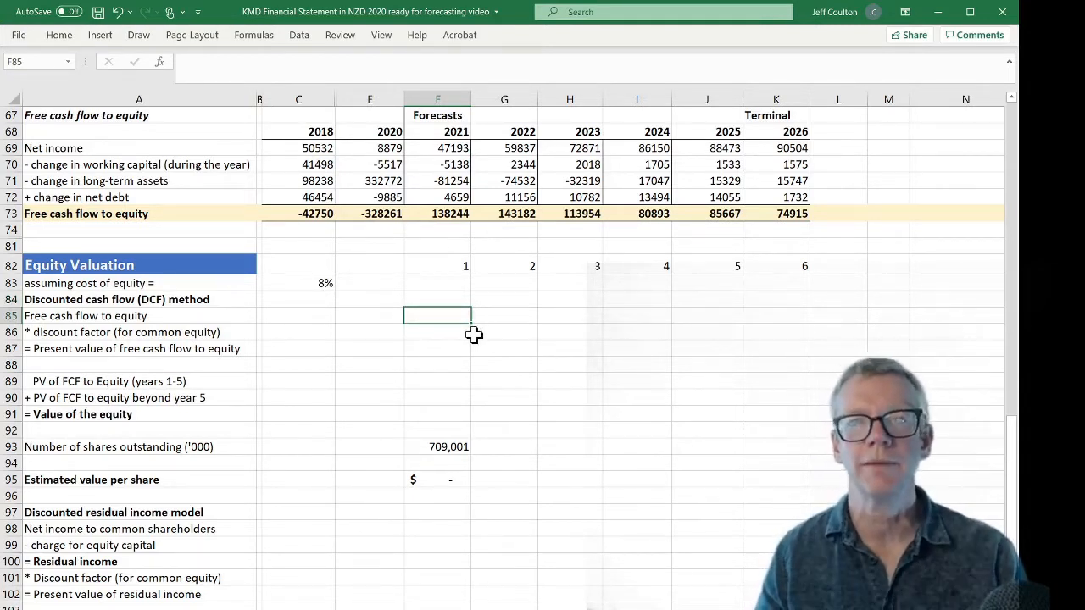
left_click(320, 282)
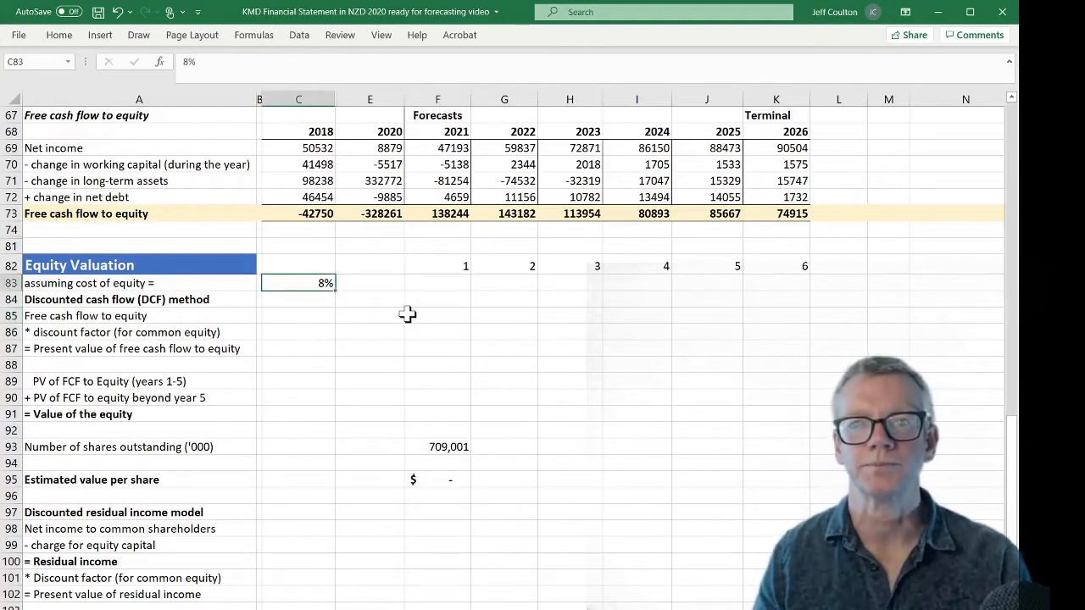
left_click(438, 314)
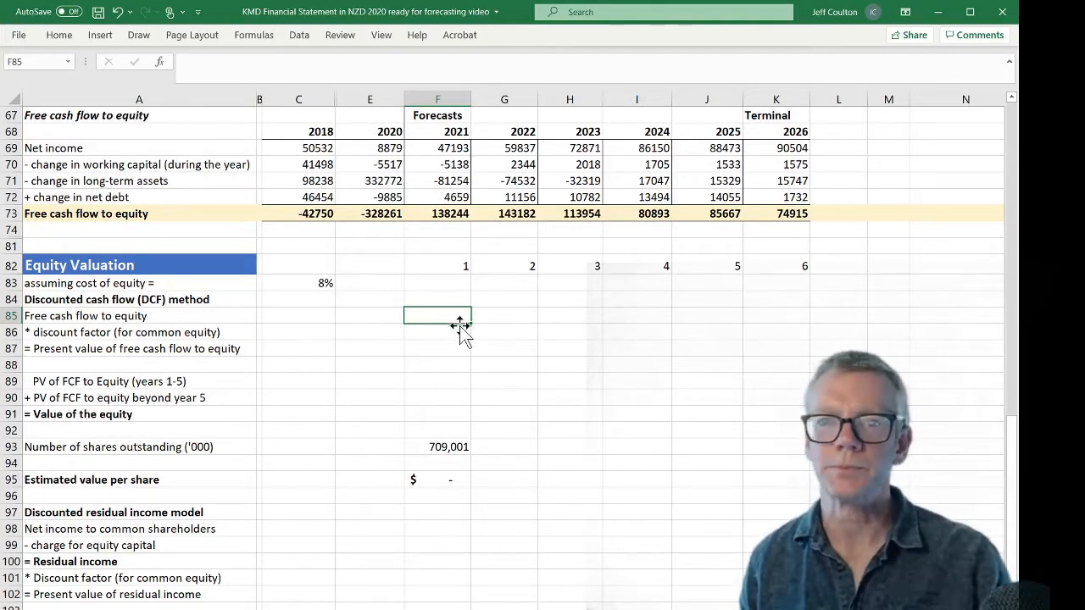
type("=")
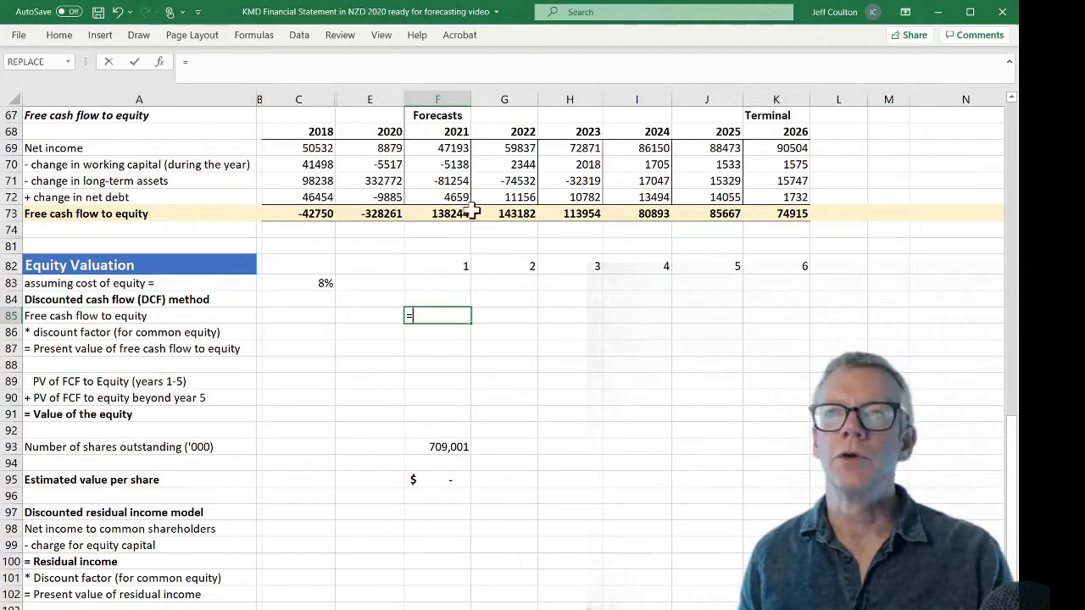
left_click(432, 214)
key("Return")
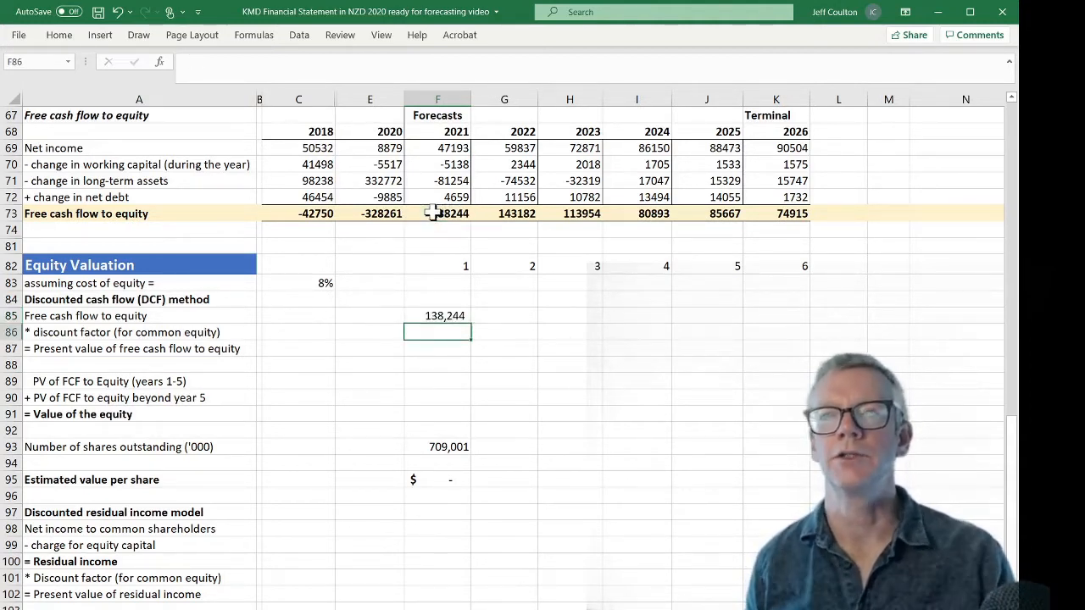
key("Up")
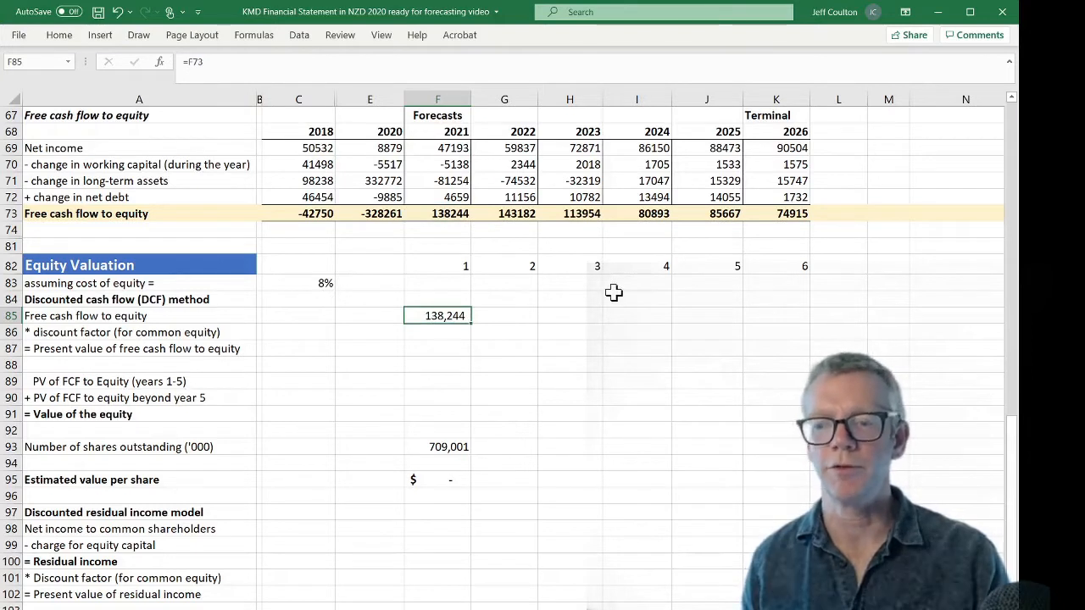
Calculate the 2021 common equity discount factor in F86 with =1/(1+$C$83)^F82, keeping the cost of equity reference absolute.
left_click(419, 331)
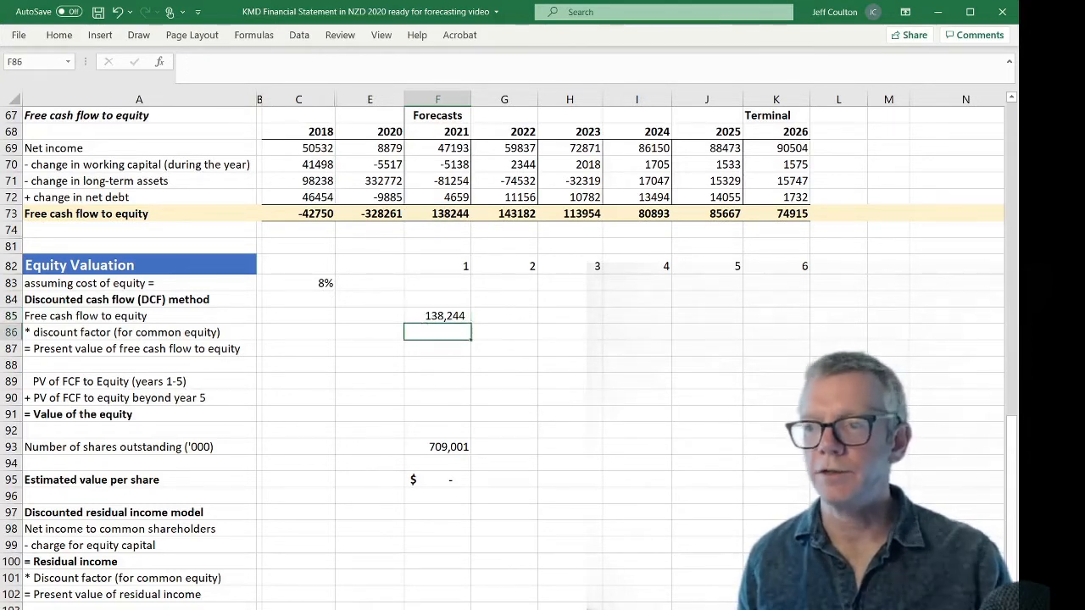
scroll(508, 347, "up", 1)
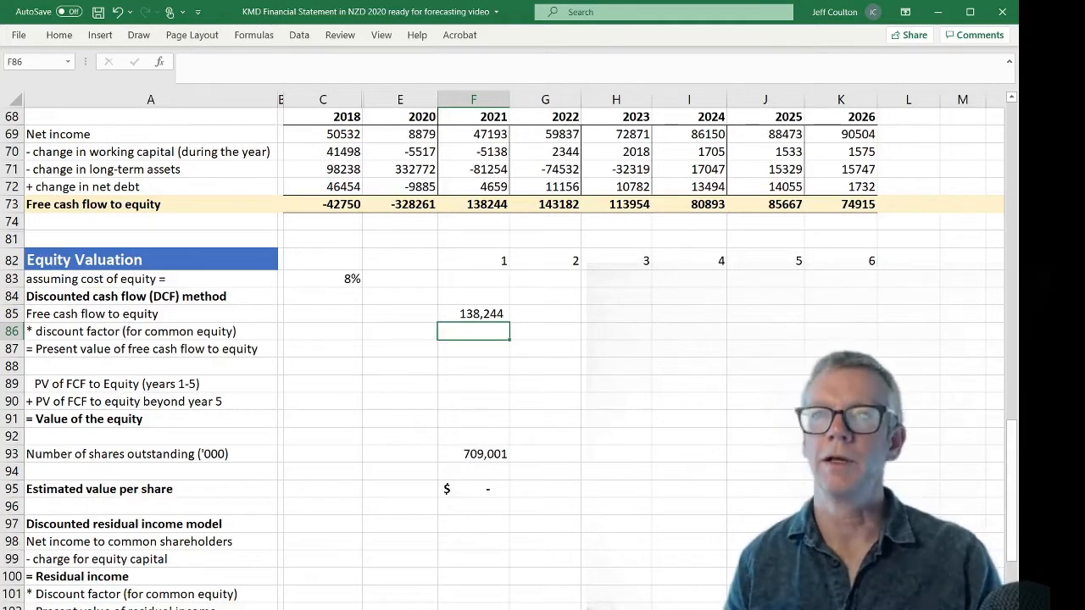
type("=1/(")
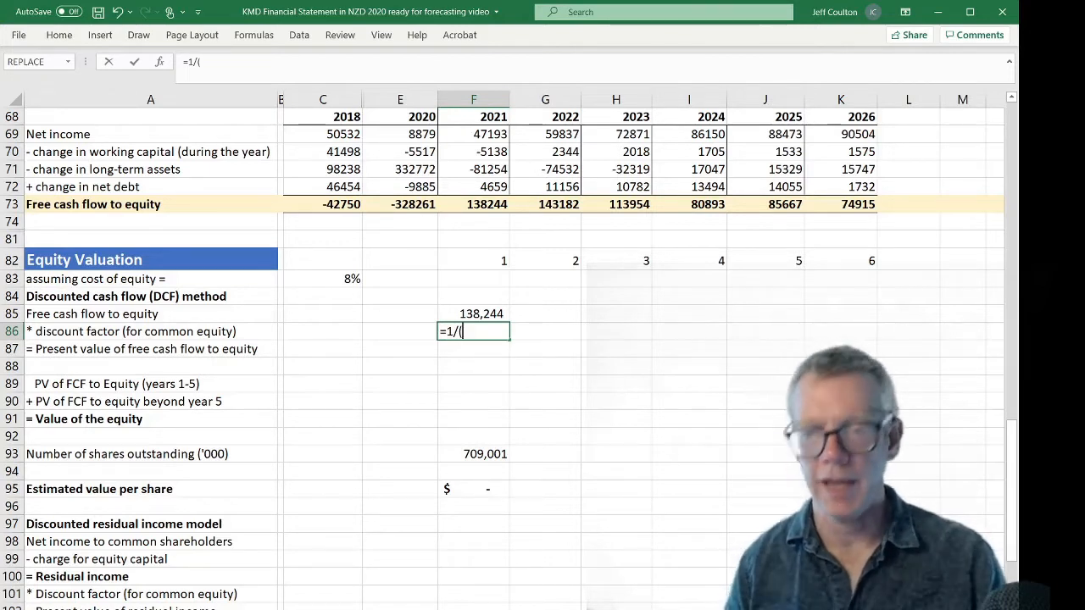
type("1+")
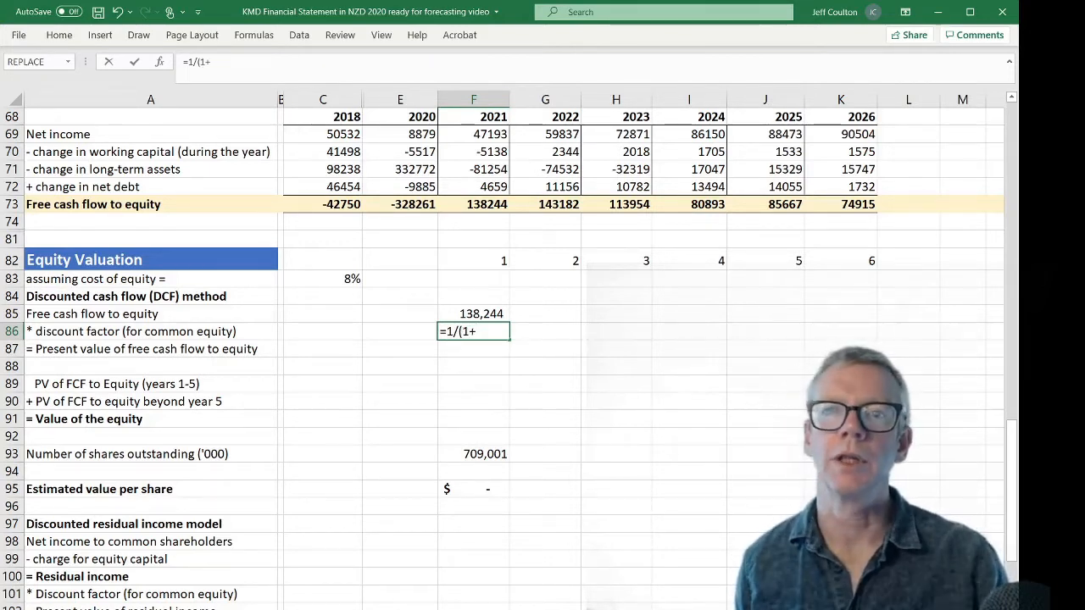
left_click(330, 280)
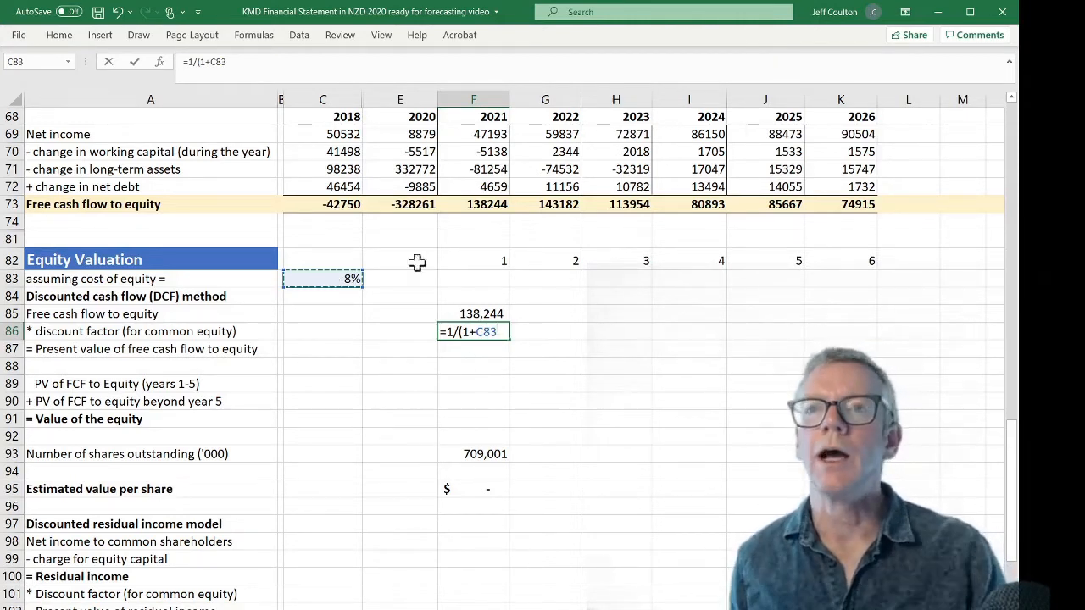
left_click(210, 61)
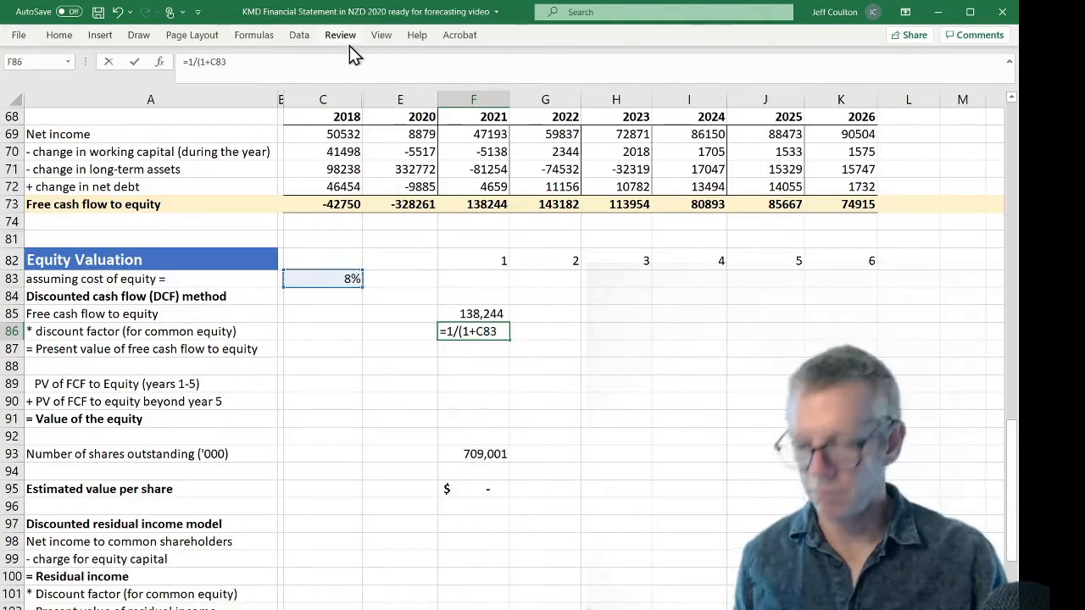
key("F4")
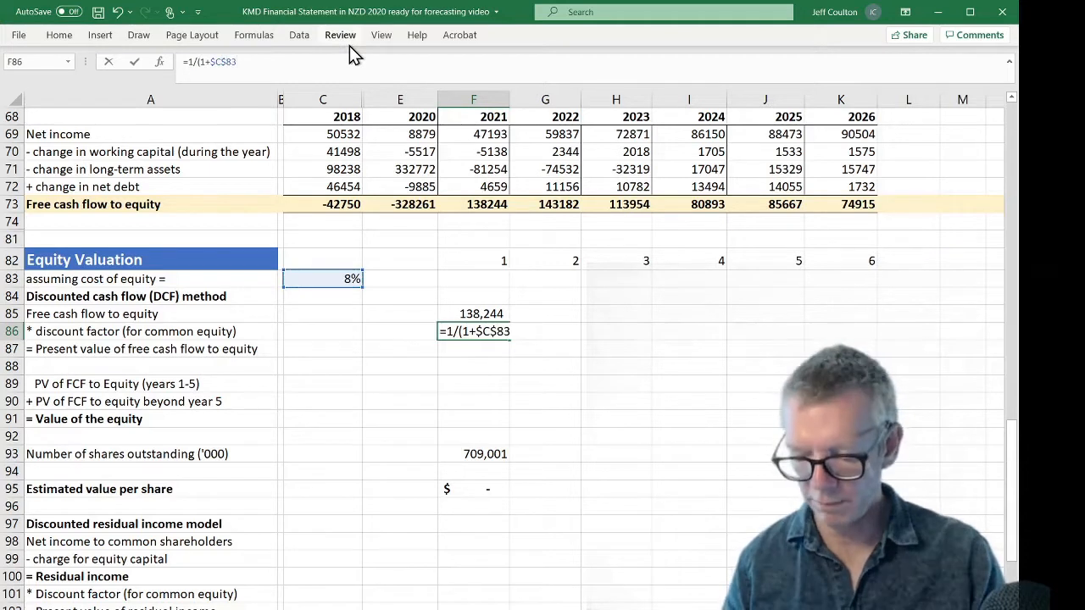
type(")^")
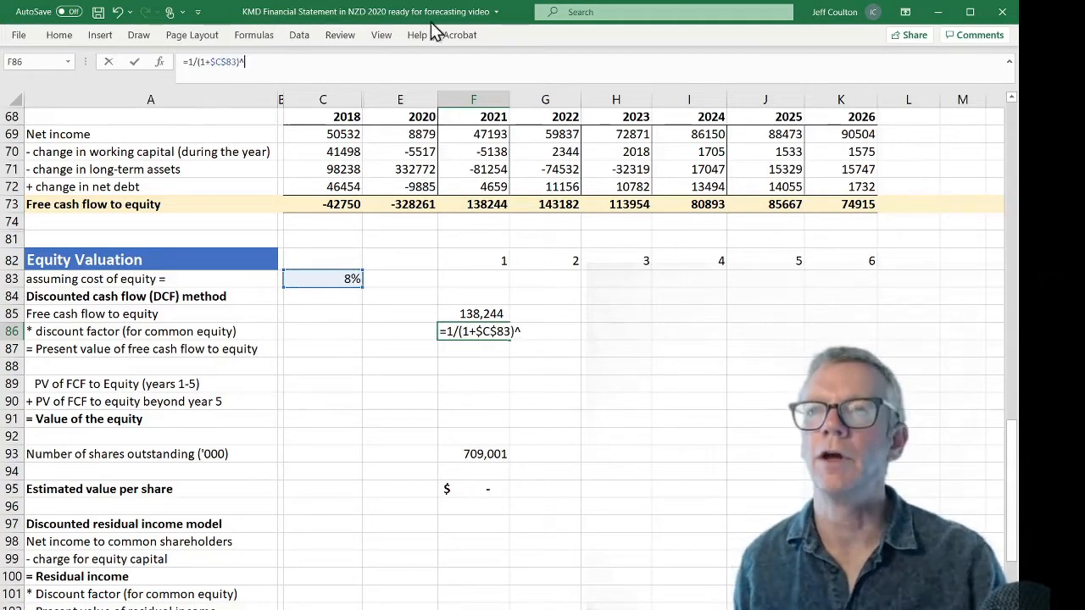
left_click(492, 259)
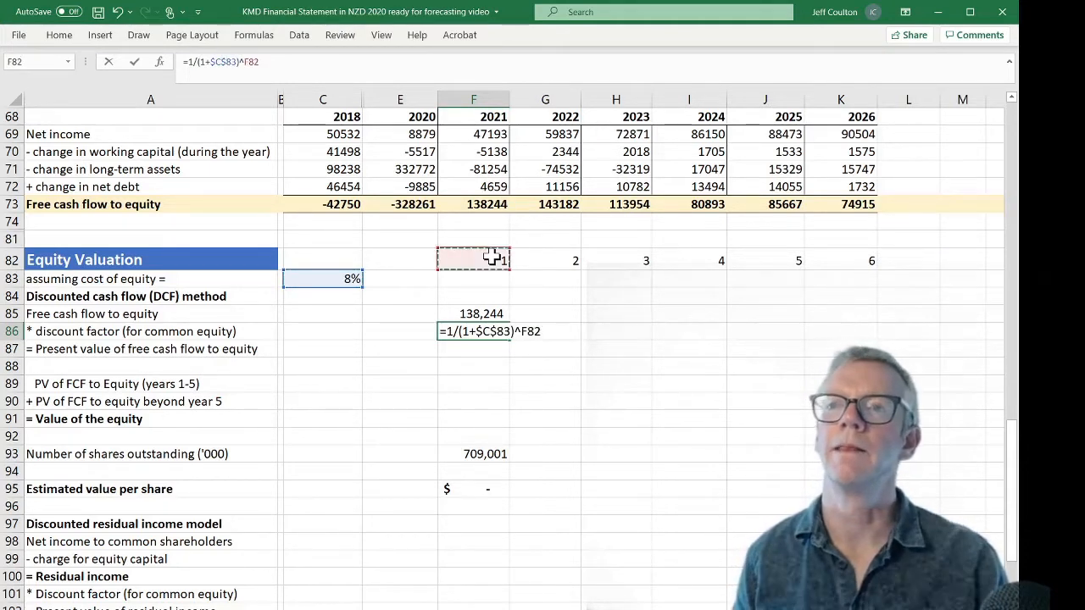
key("Return")
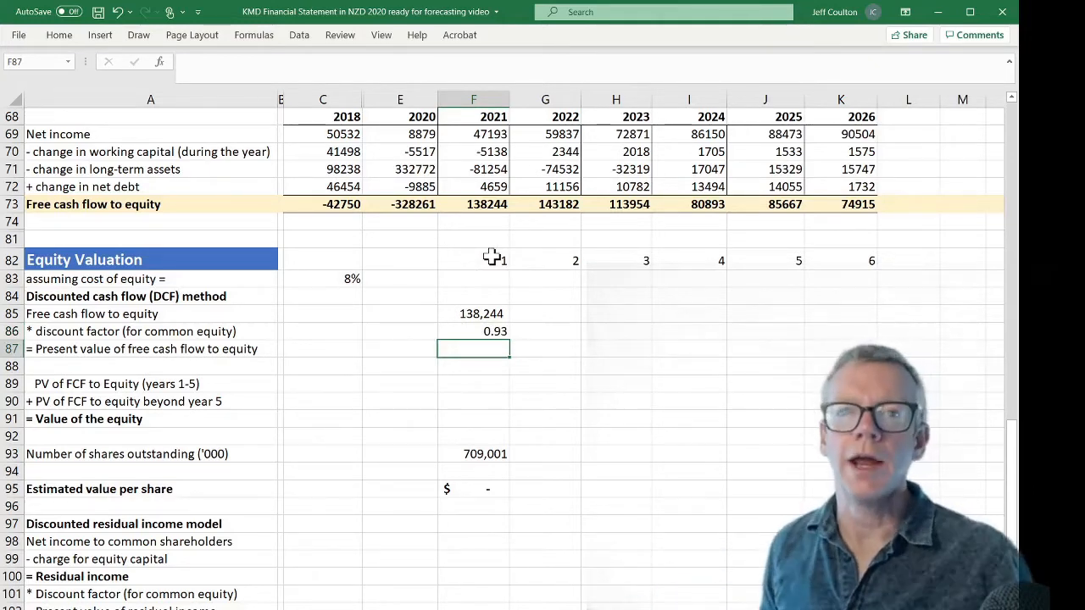
Calculate the 2021 present value of free cash flow to equity in F87 with =F85*F86.
key("Up")
key("Up")
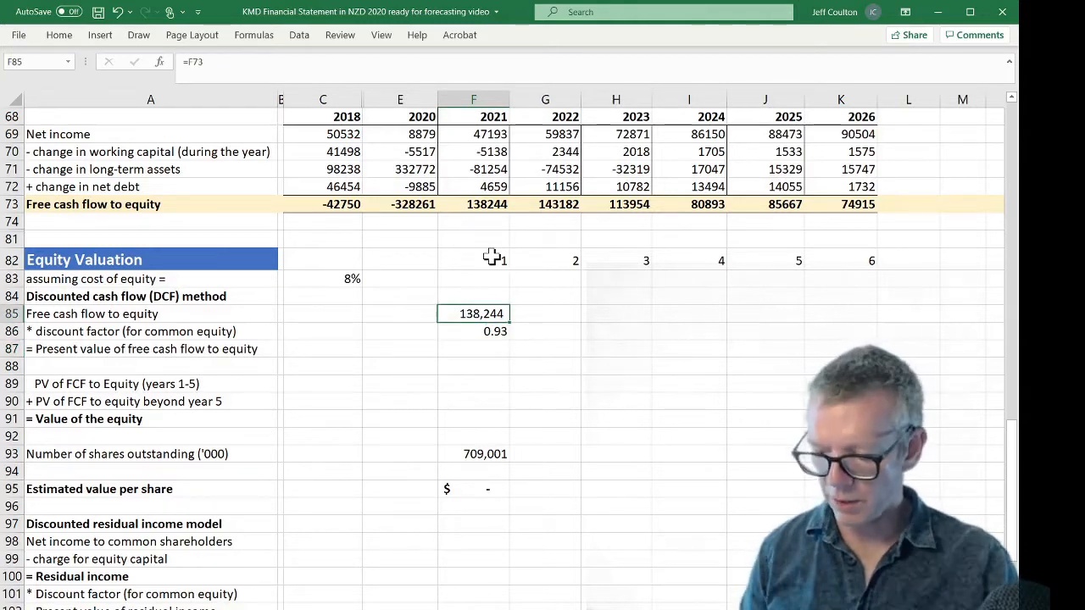
key("Down")
key("Down")
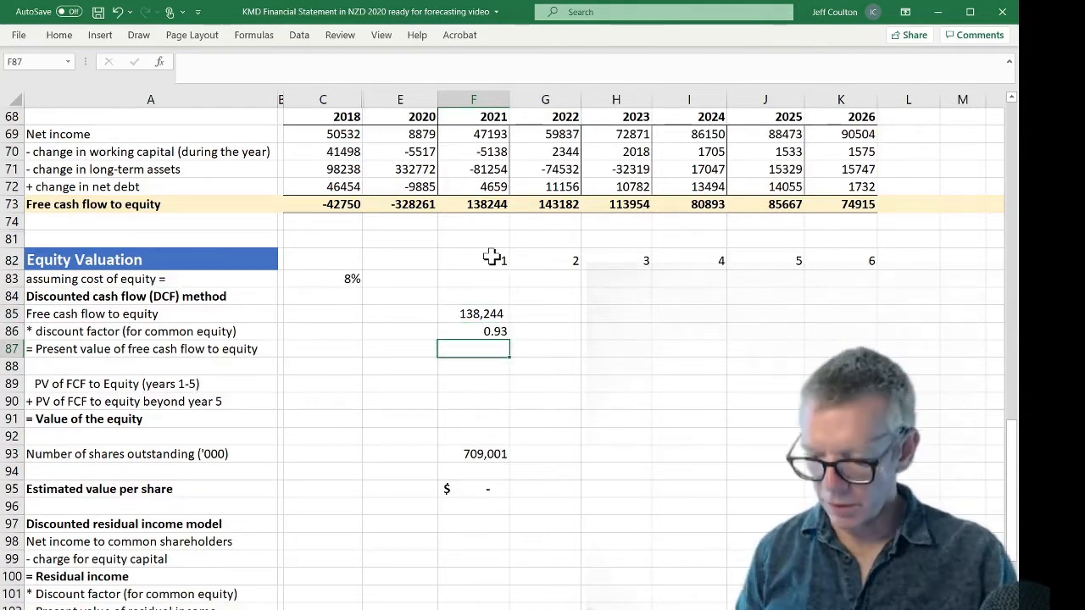
type("=")
key("Up")
key("Up")
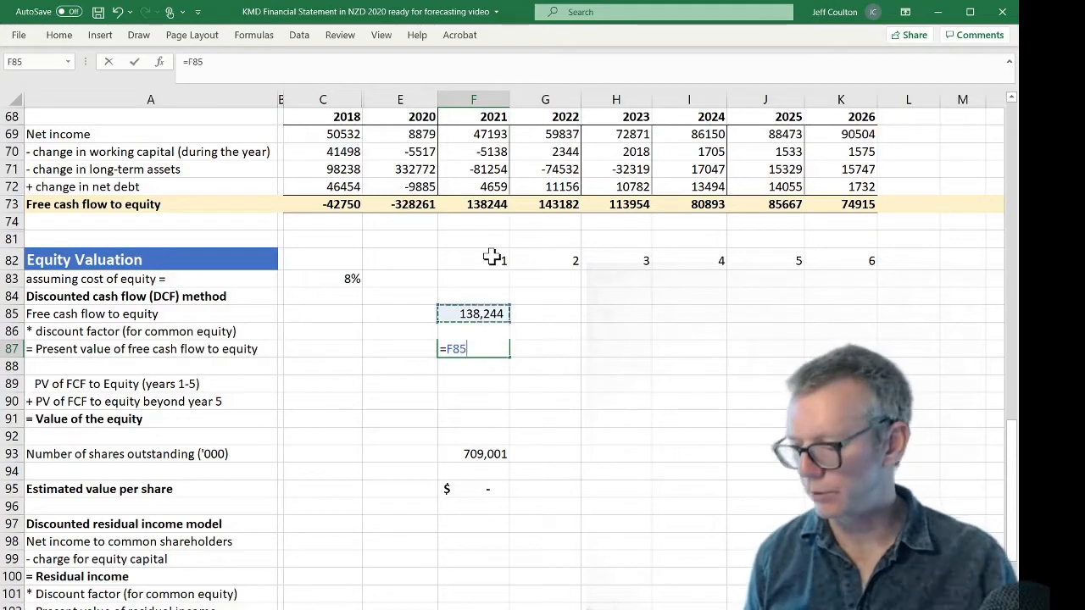
type("*")
key("Down")
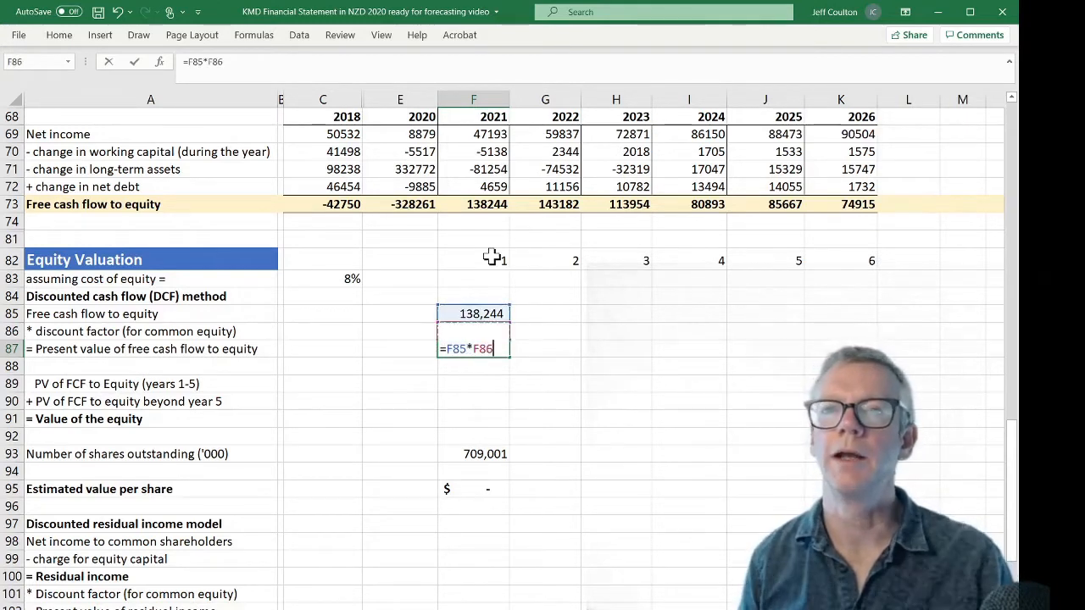
key("Return")
Fill the 2021 DCF formulas in F85:F87 across to column J for 2022 through 2025.
key("Up")
key("Up")
key("Up")
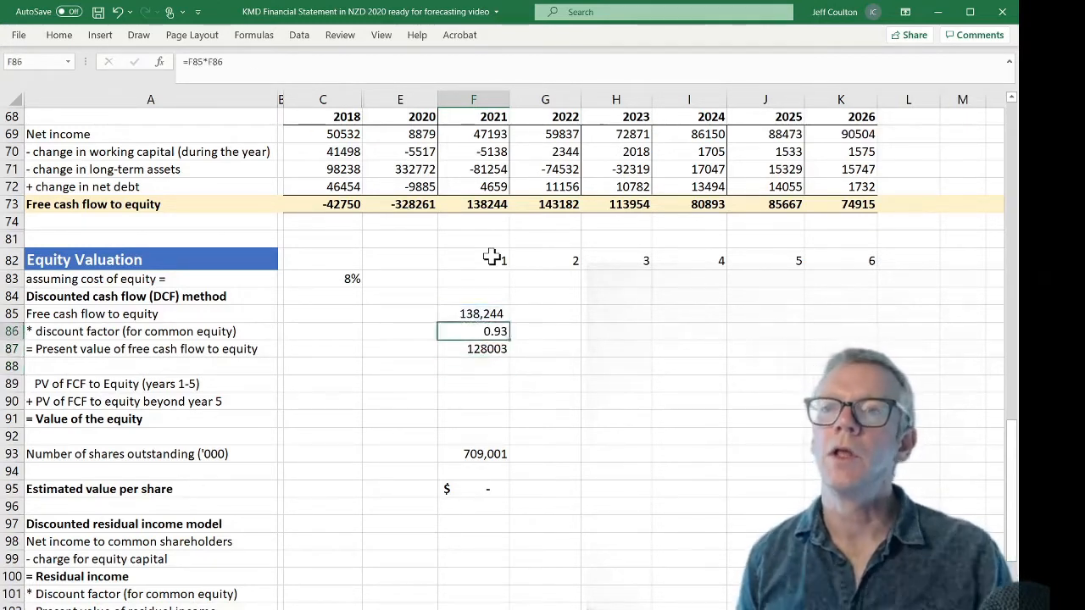
key("shift+Down")
key("shift+Down")
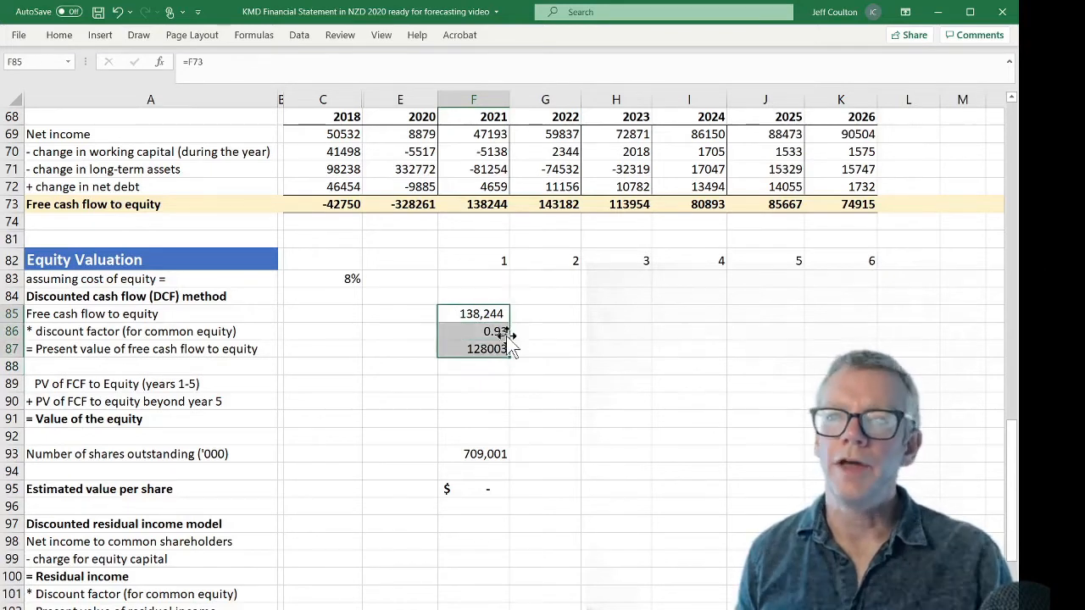
left_click_drag(554, 362, 780, 363)
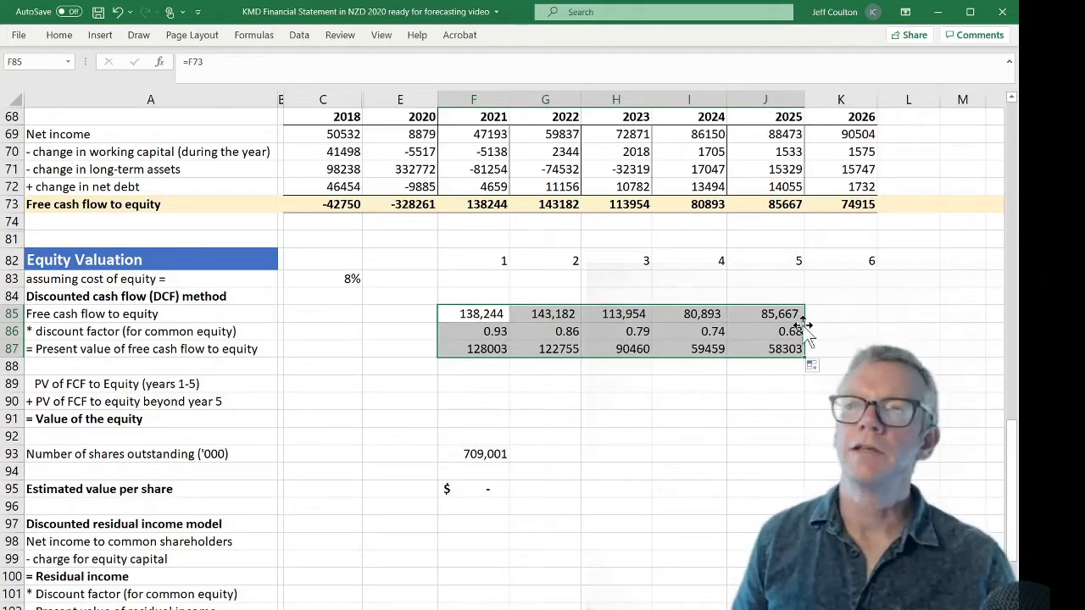
Link the 2026 terminal-year free cash flow to equity in K85 to K73 in the cash flow section.
left_click(841, 313)
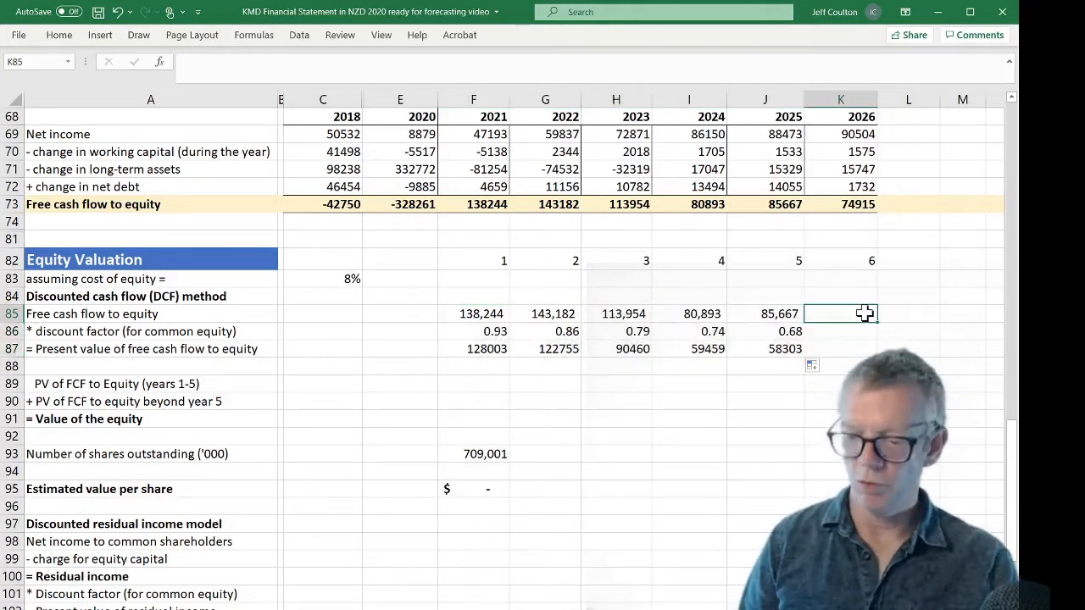
type("=")
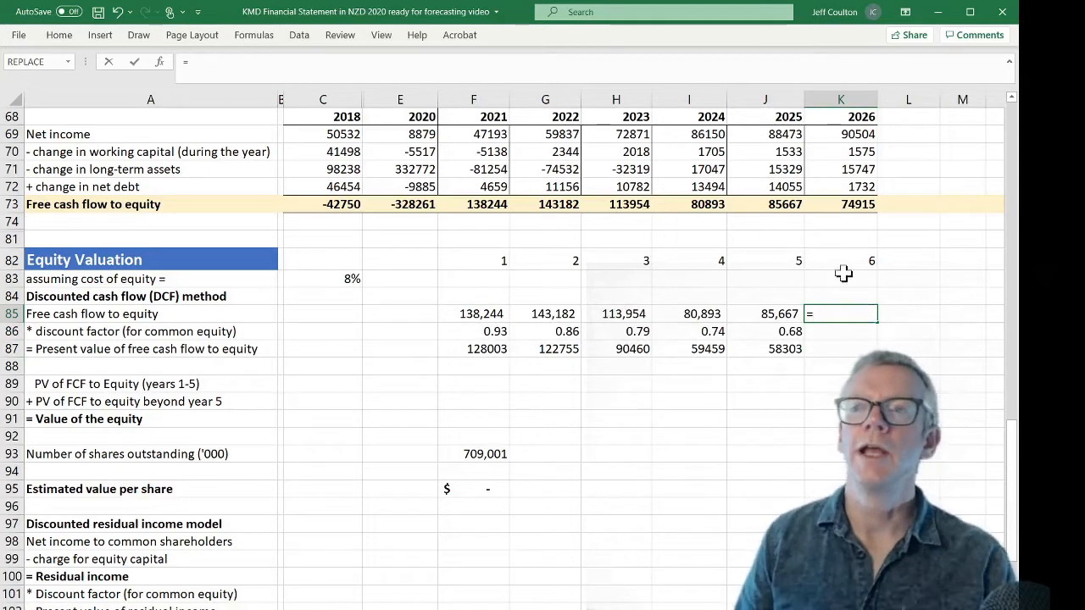
left_click(848, 205)
key("Return")
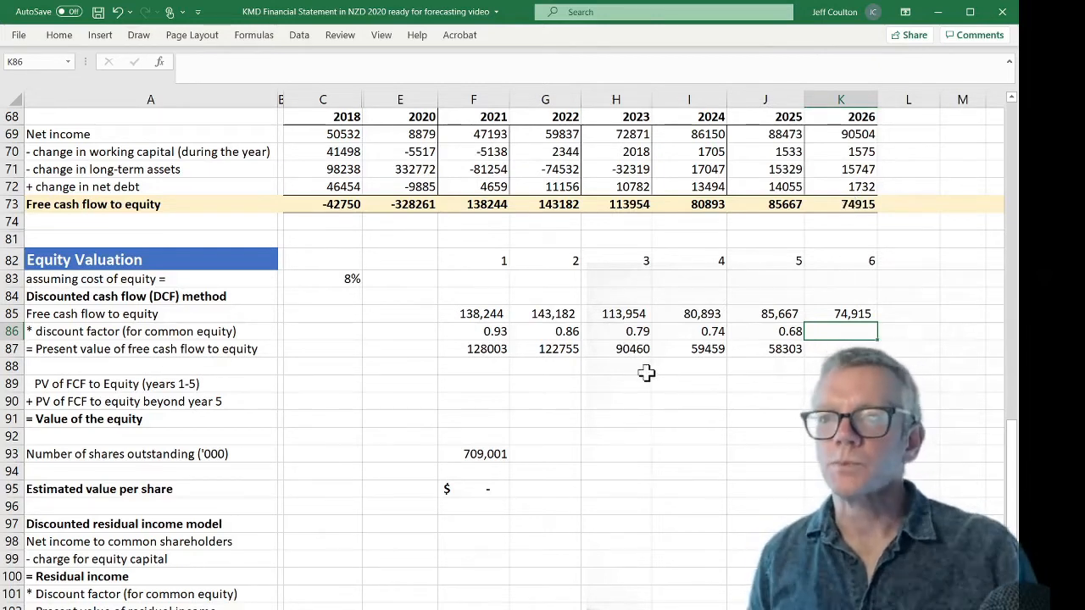
Total the present values of free cash flow to equity for years 1-5 in F89 with =SUM(F87:J87).
left_click(473, 385)
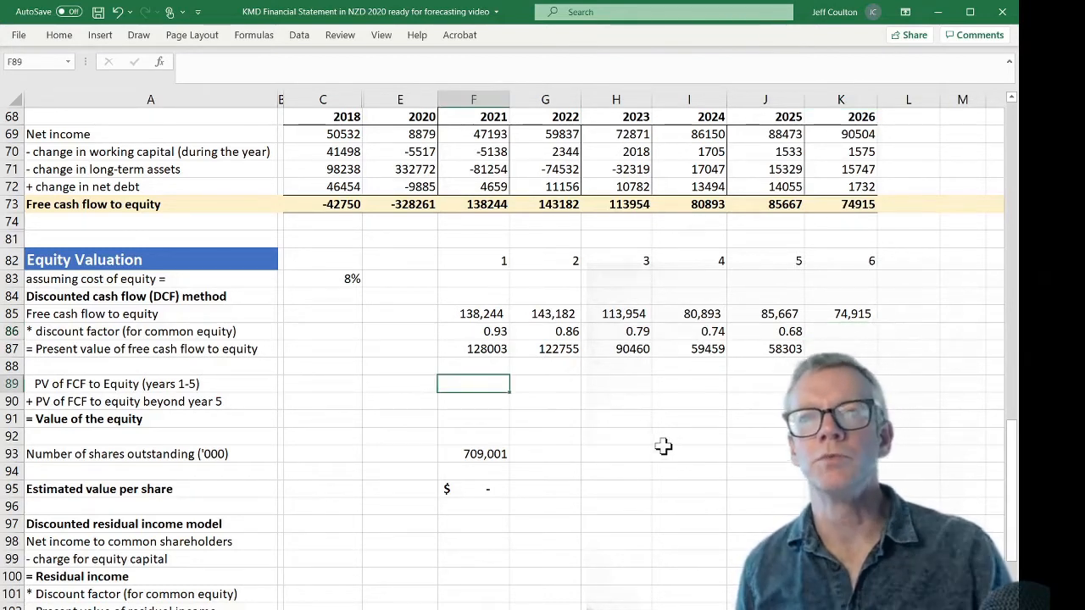
type("=SUM(")
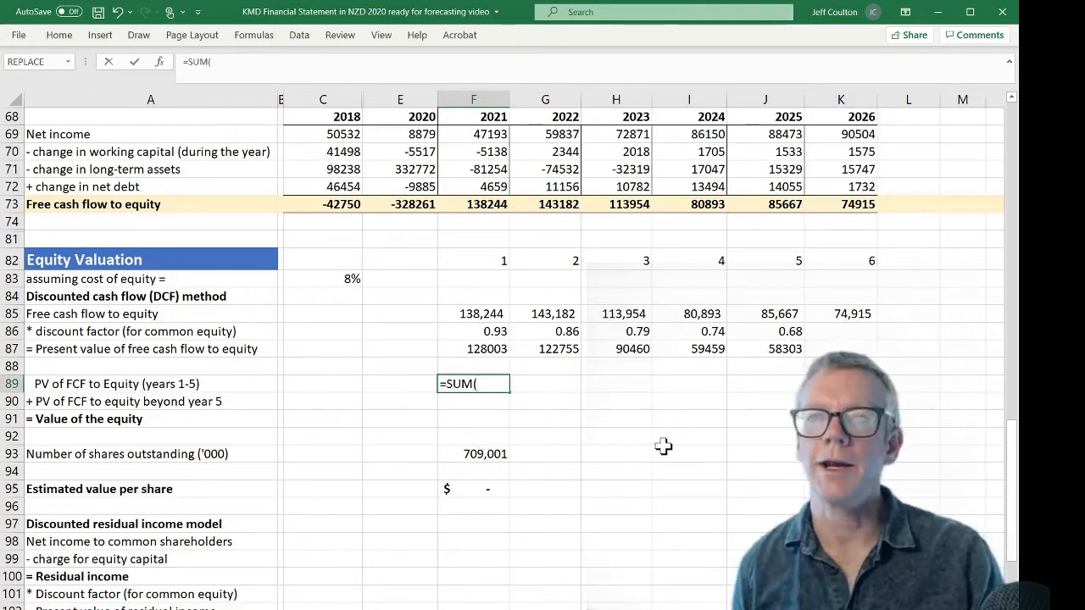
key("Up")
key("Up")
key("shift+Right")
key("shift+Right")
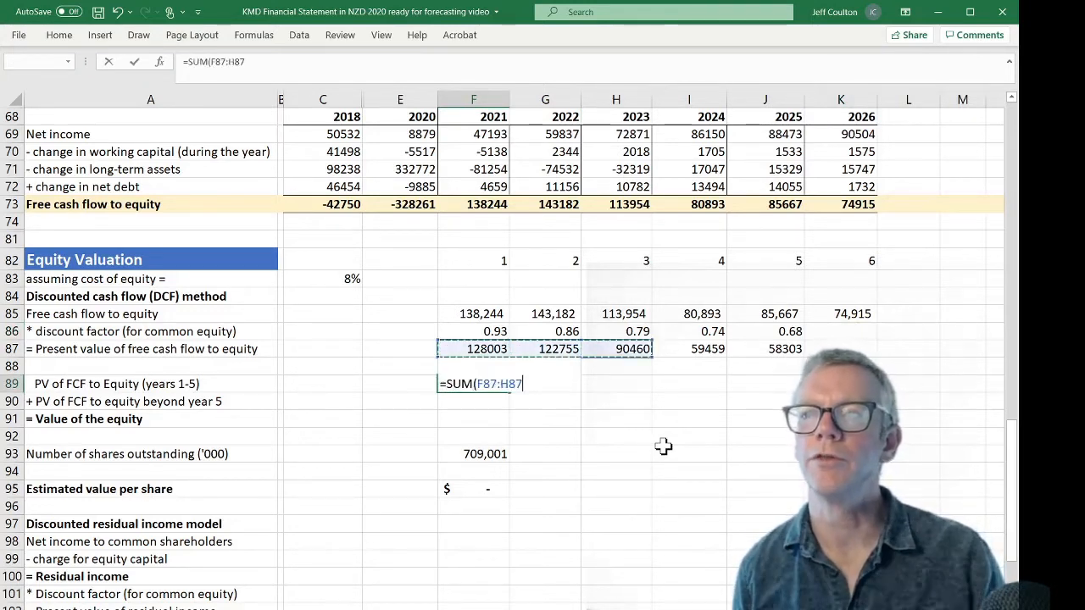
key("shift+Right")
key("shift+Right")
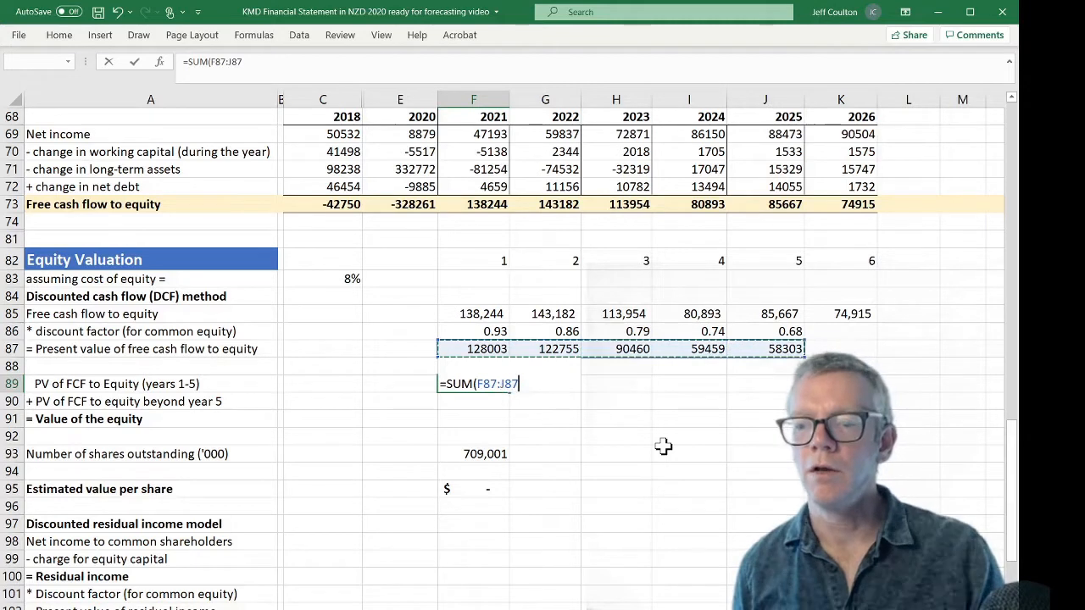
type(")")
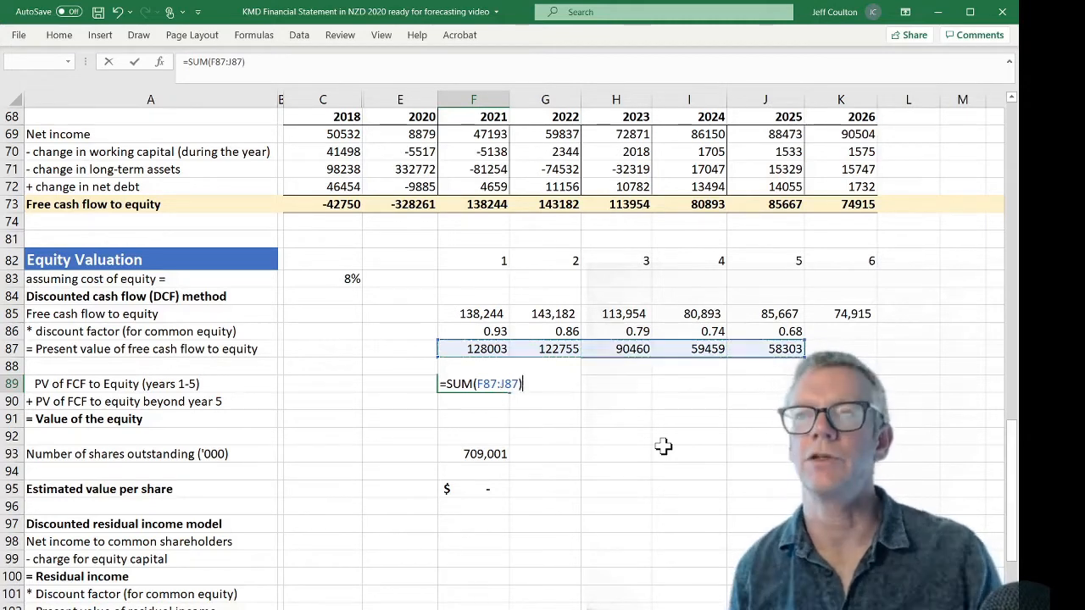
key("Return")
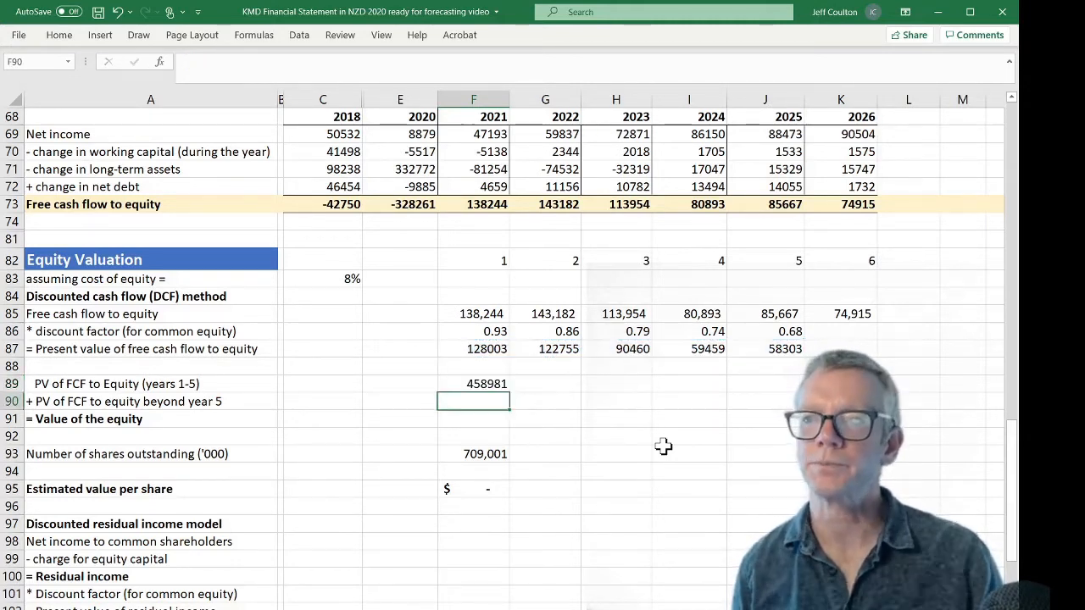
key("Up")
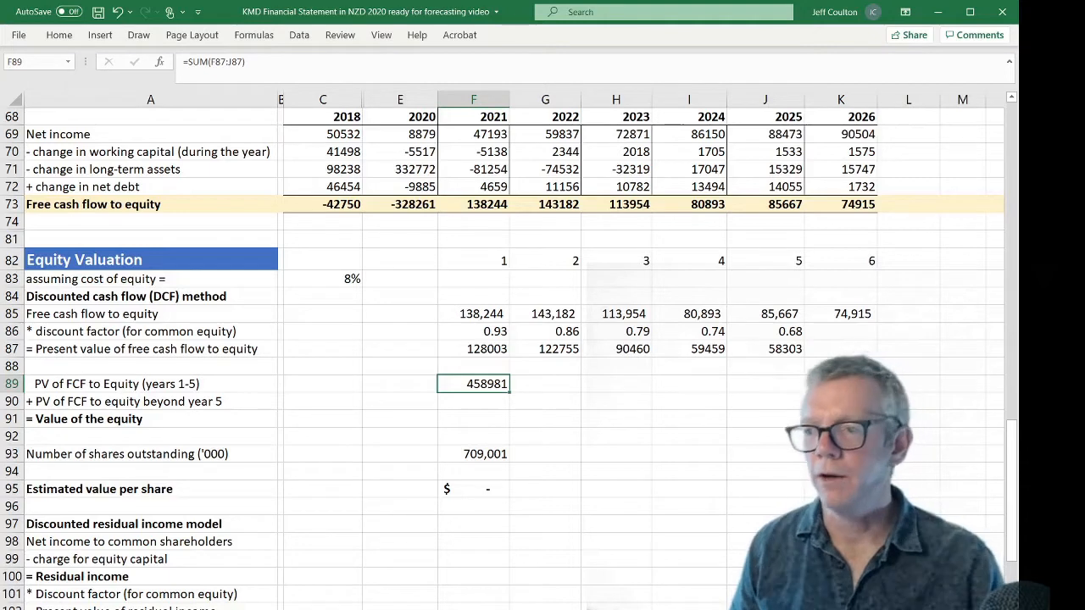
Calculate the terminal value of free cash flow to equity in K90 with =K85/(C83-L45).
scroll(508, 339, "right", 3)
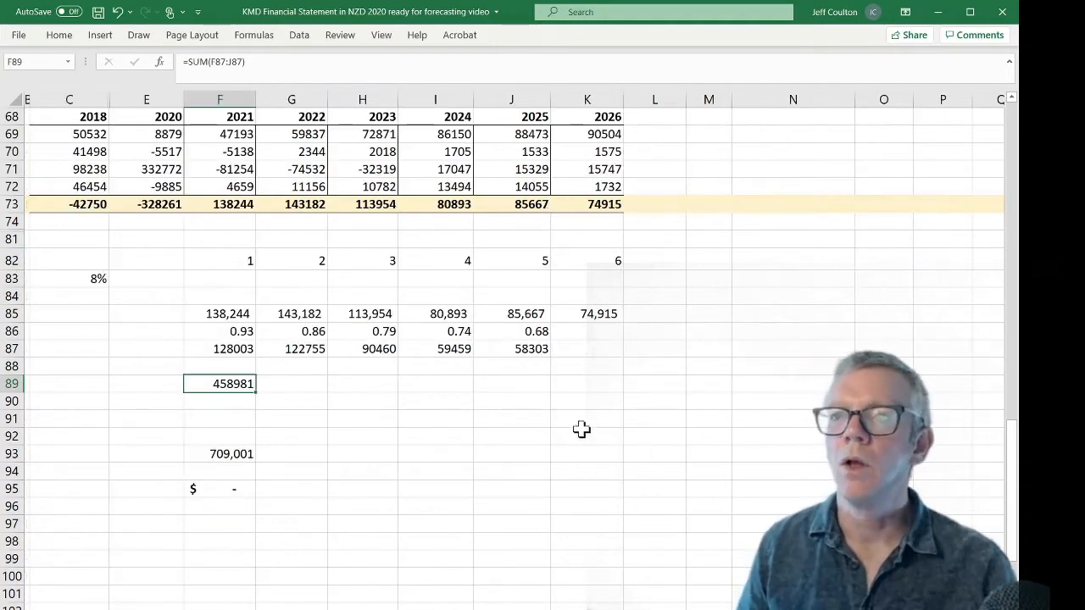
left_click(597, 400)
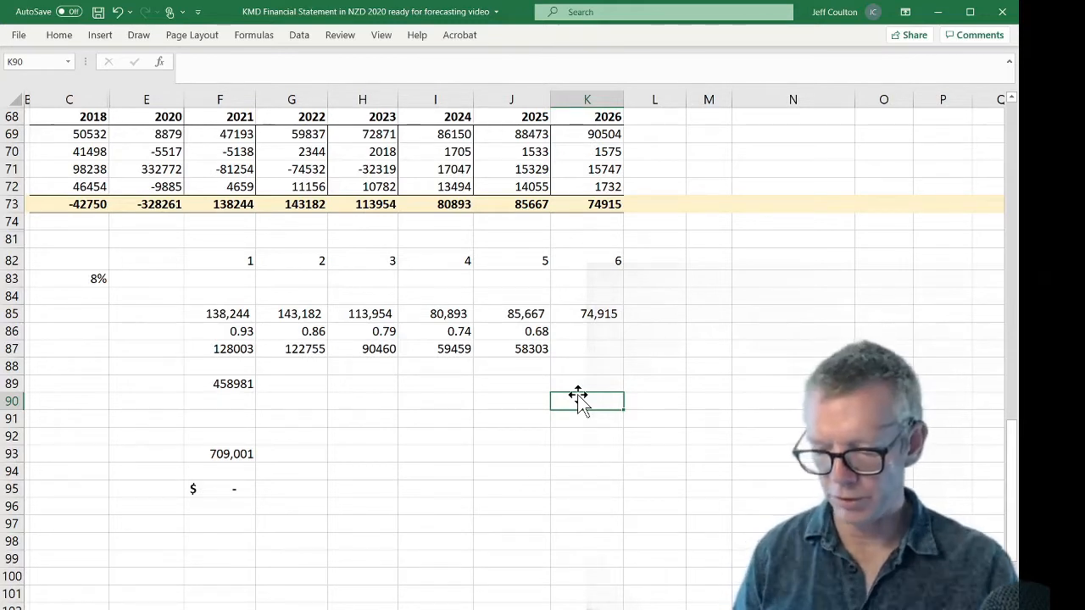
type("=")
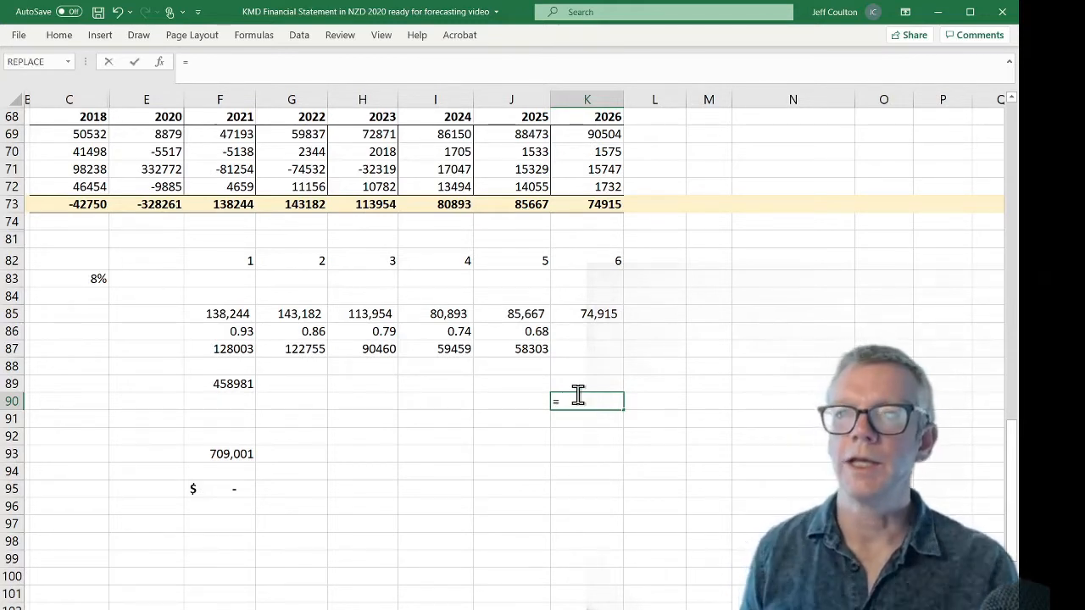
left_click(583, 312)
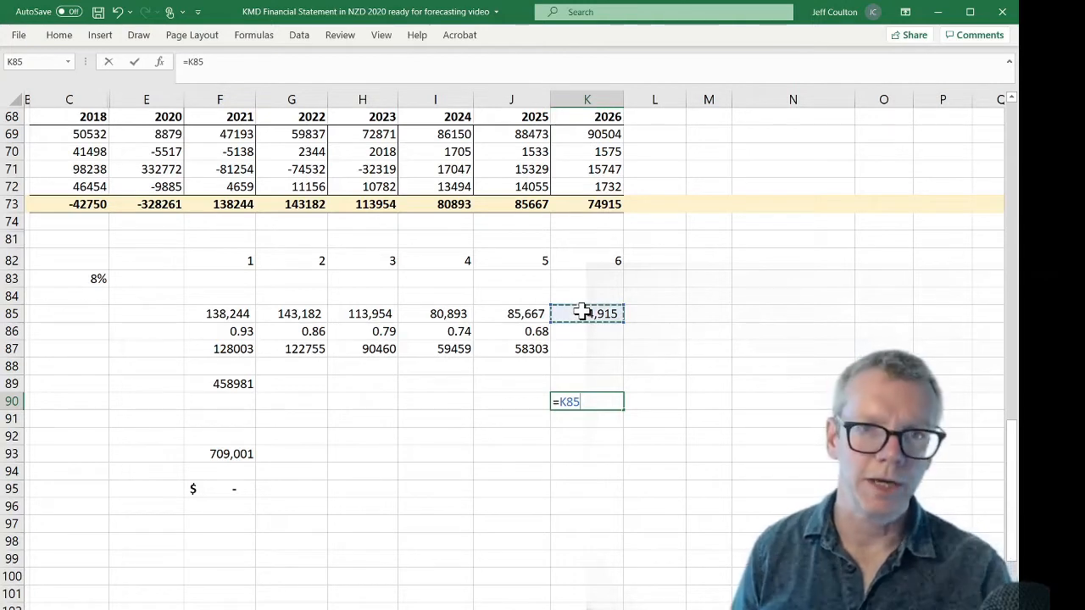
type("/(")
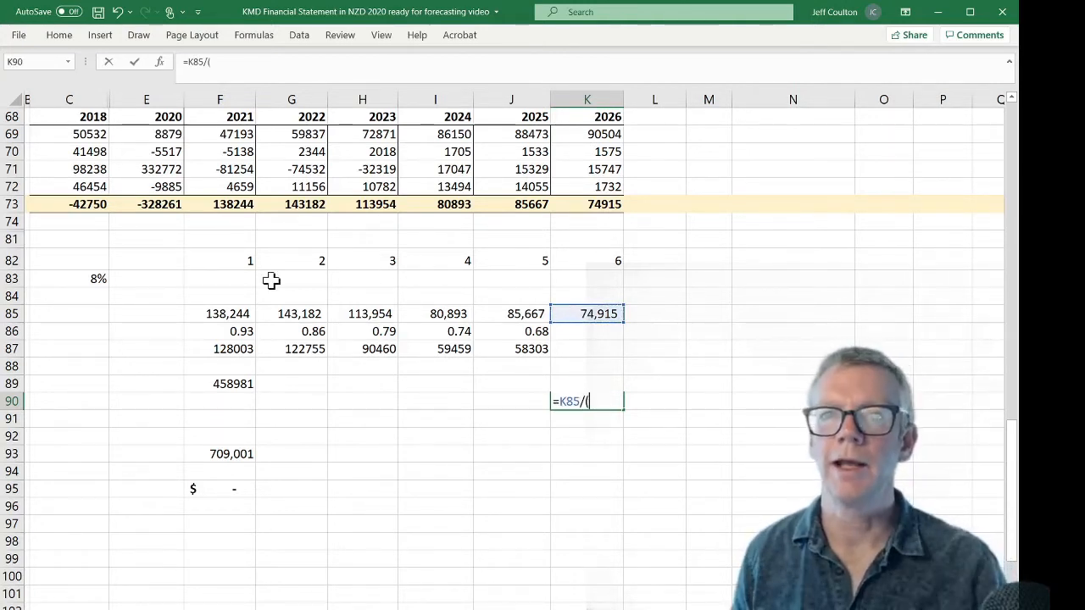
left_click(87, 278)
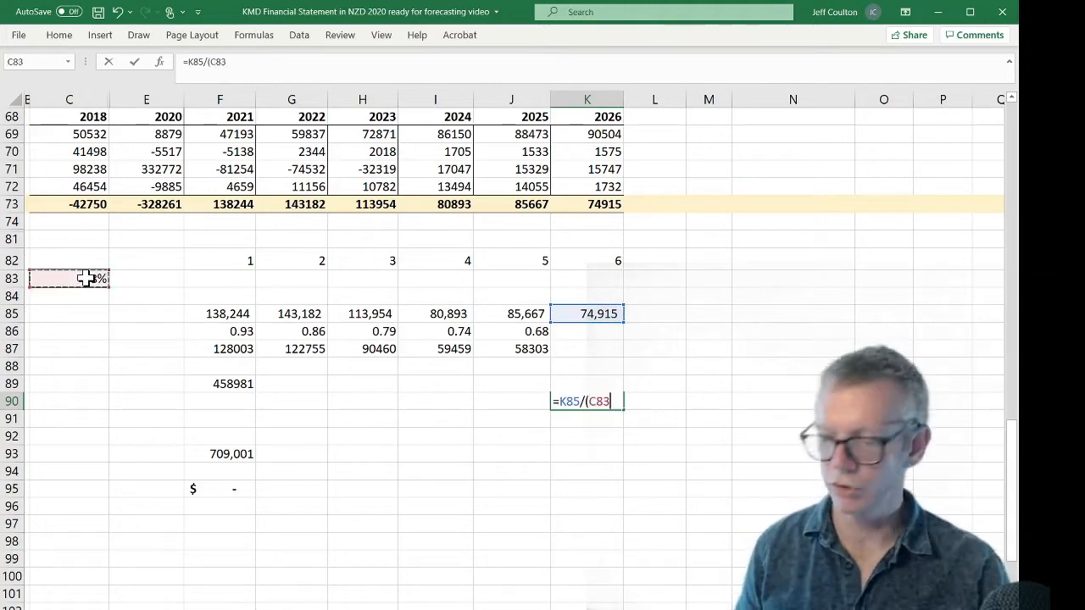
type("-")
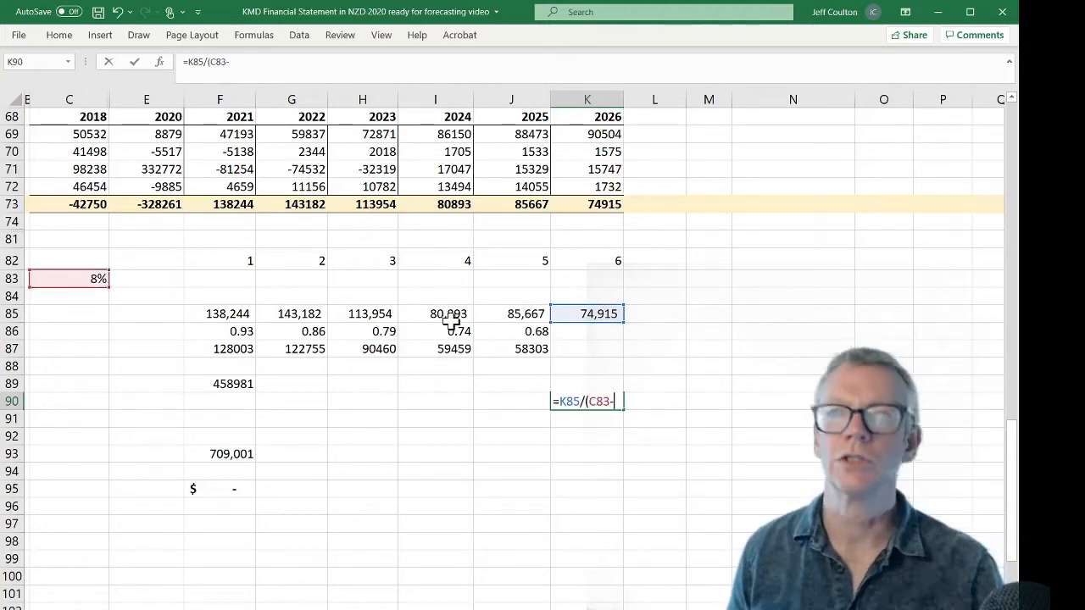
scroll(452, 314, "up", 14)
left_click(671, 396)
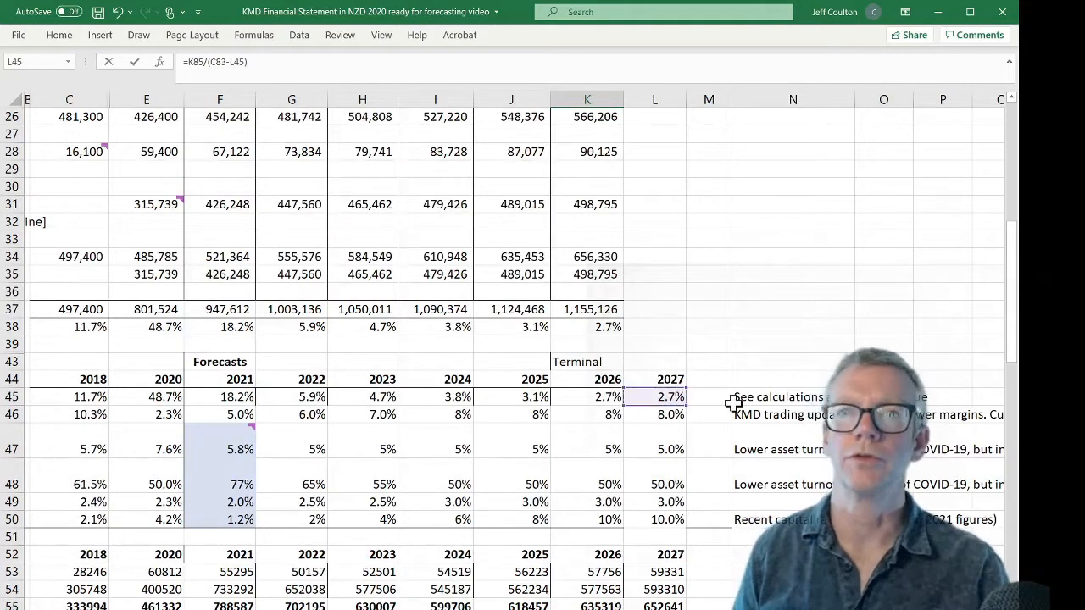
key("Return")
key("Up")
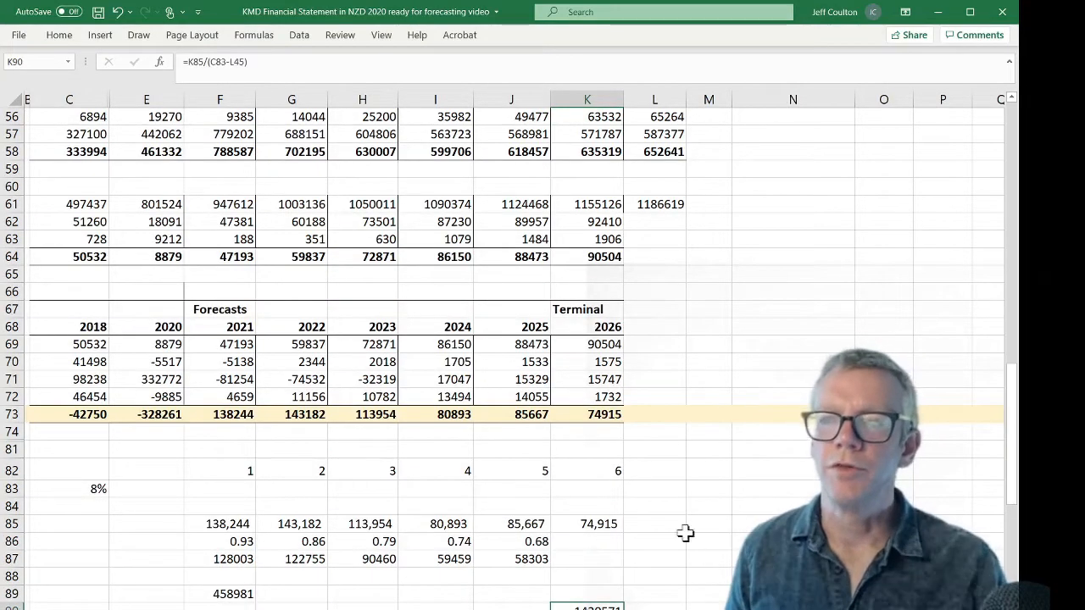
Discount the terminal value into the PV of FCF to equity beyond year 5 in F90 with =K90*J86.
scroll(668, 593, "left", 2)
scroll(669, 593, "left", 2)
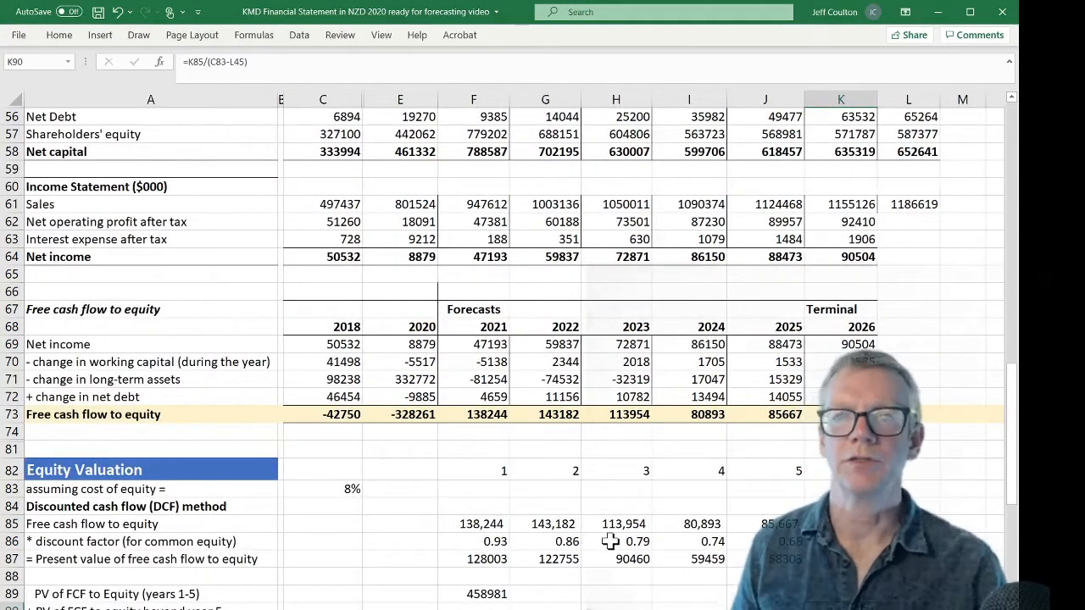
scroll(609, 508, "down", 1)
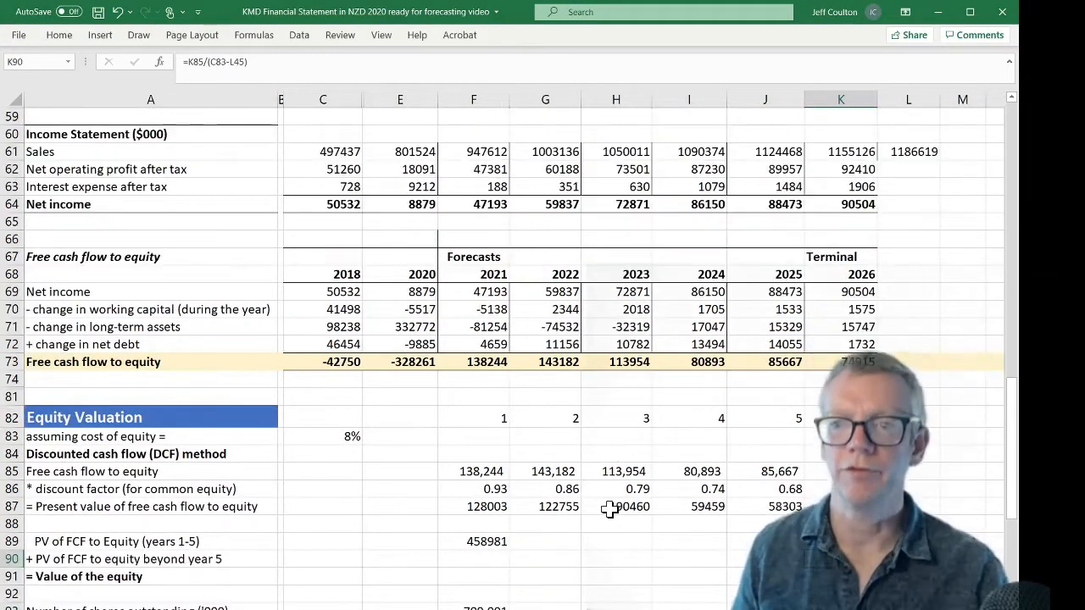
left_click(500, 559)
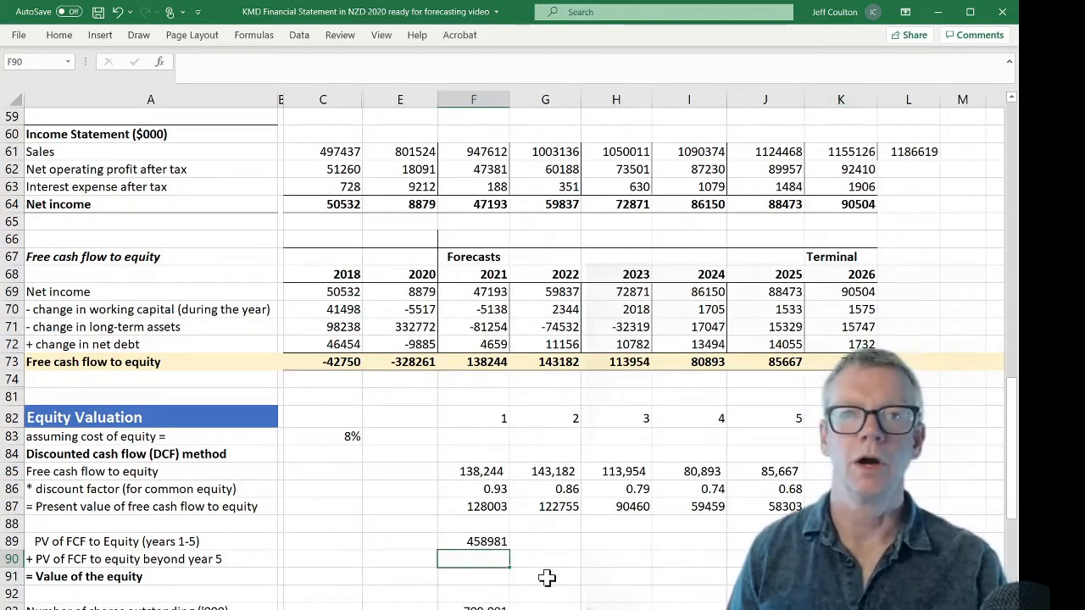
type("=")
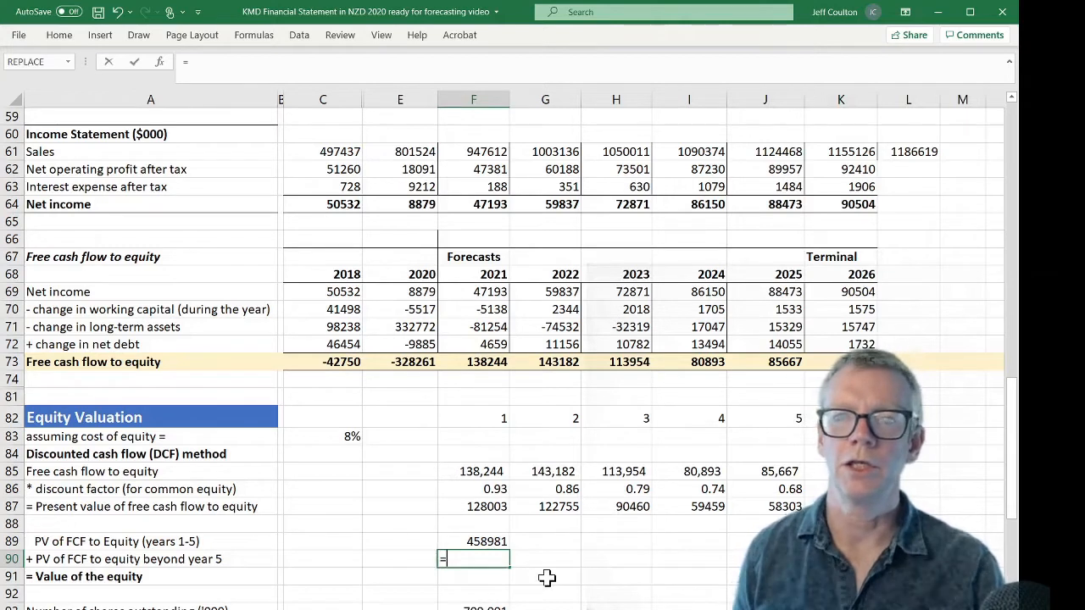
left_click(847, 560)
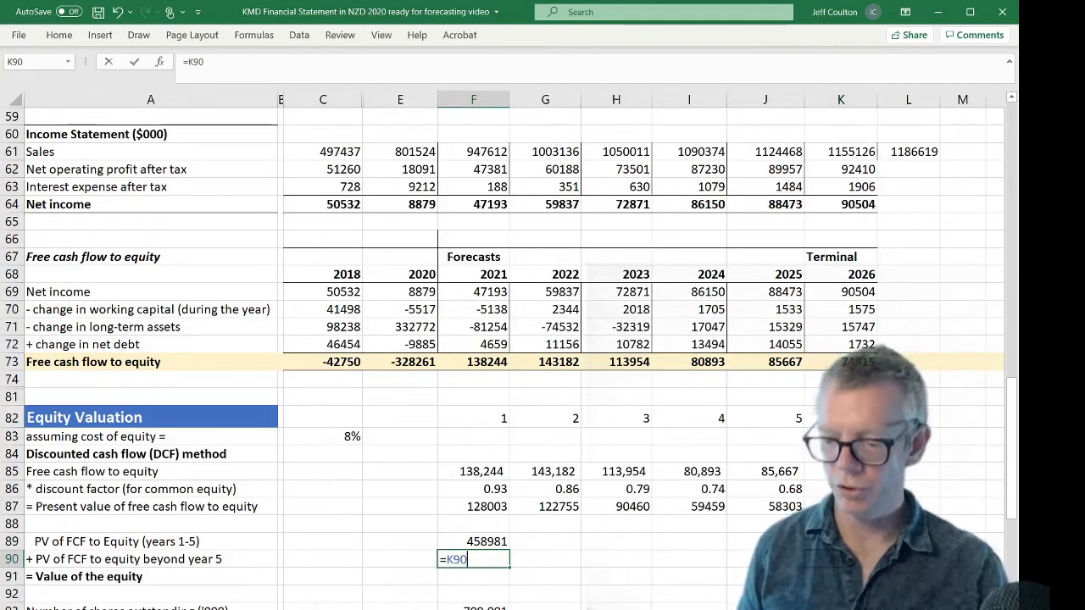
type("*")
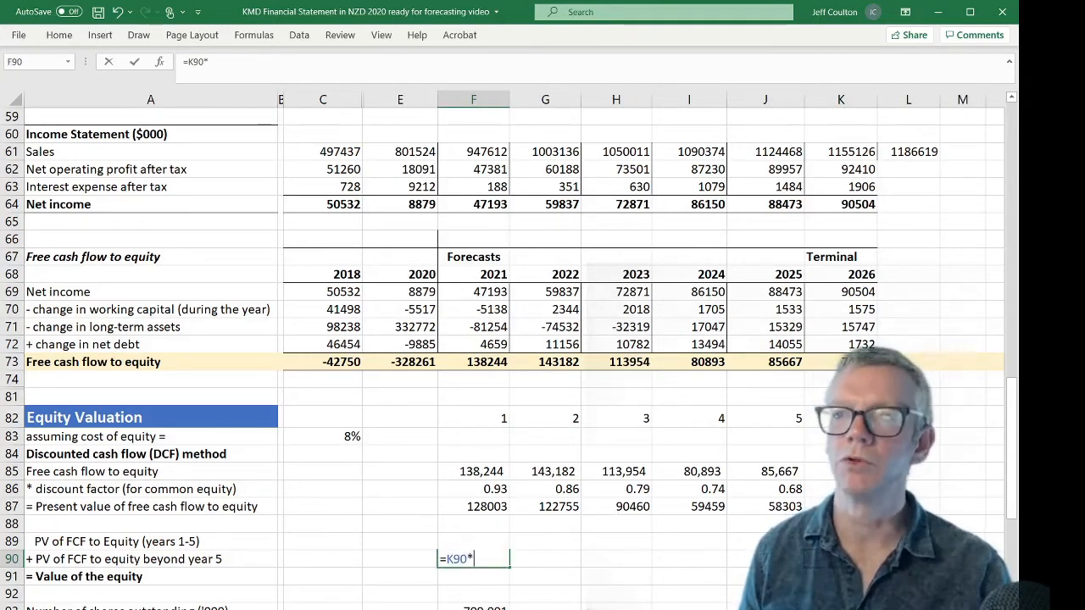
left_click(785, 489)
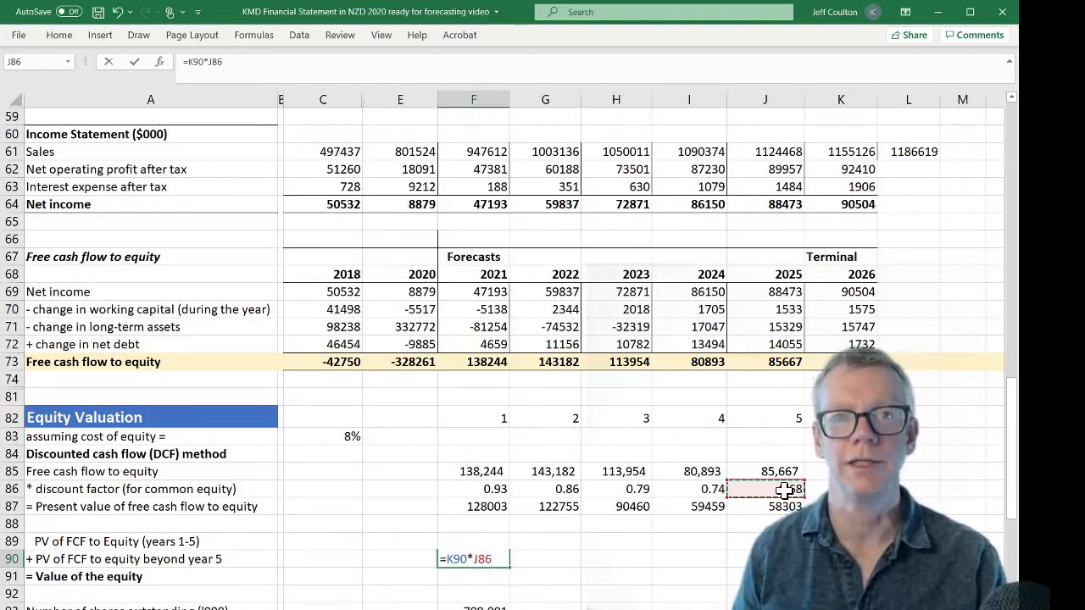
key("Return")
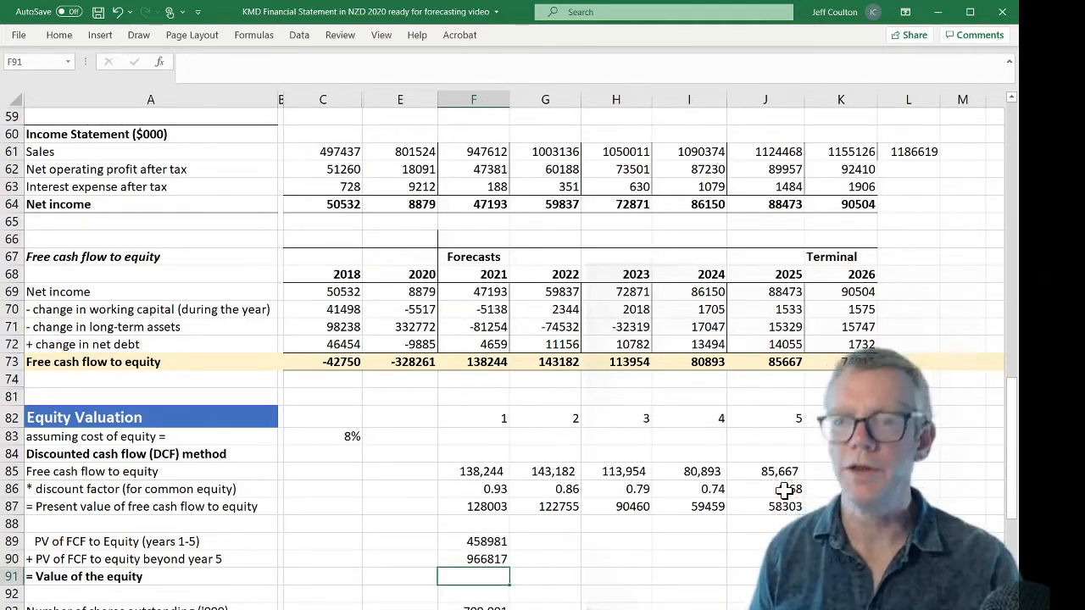
Calculate the DCF value of the equity in F91 with =F89+F90.
type("=")
key("Up")
key("Up")
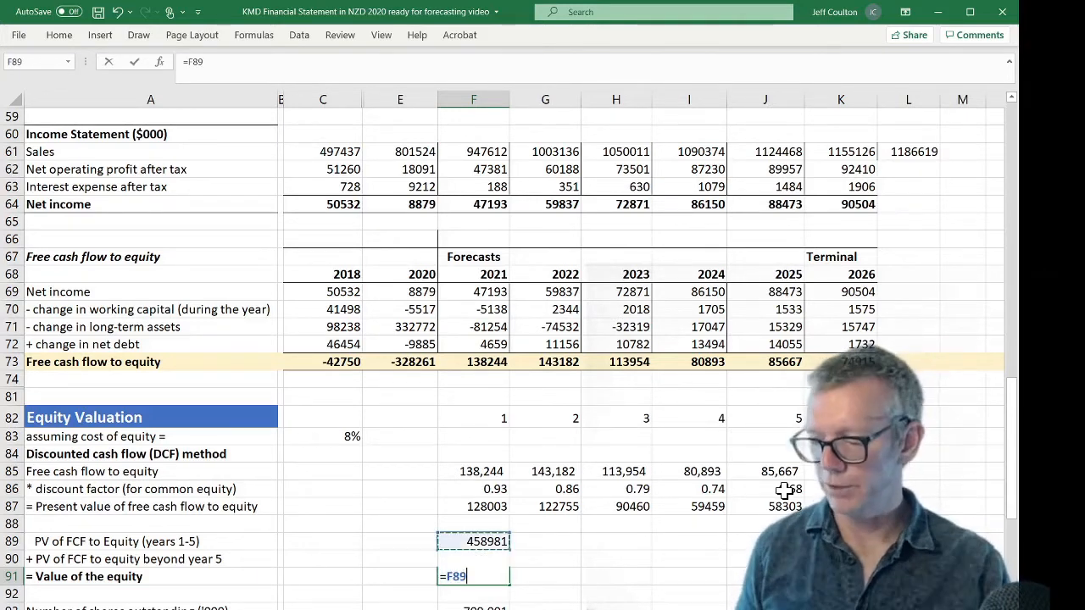
type("+")
key("Up")
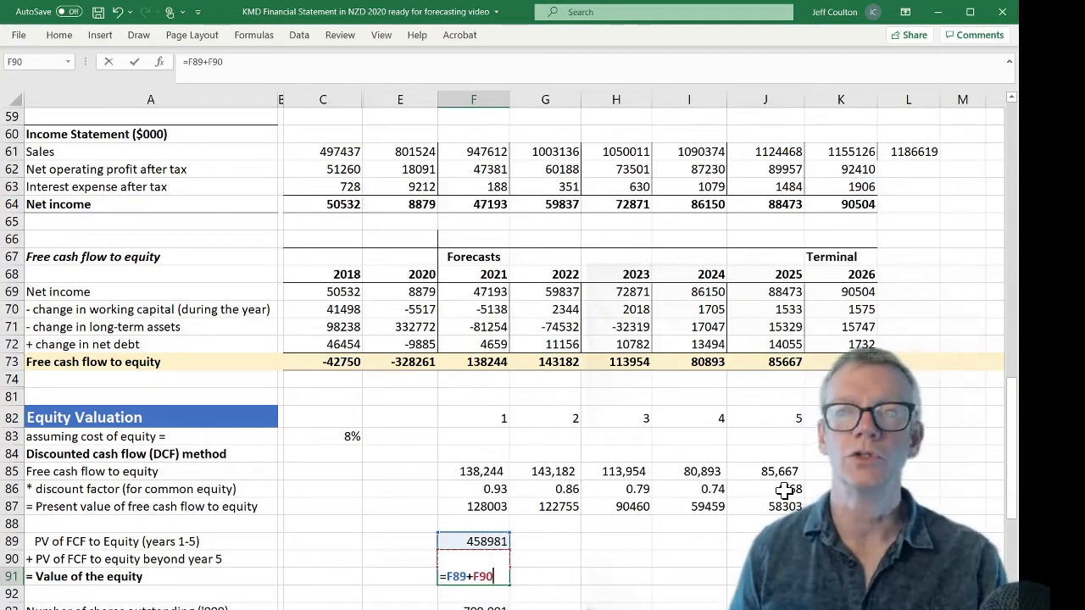
key("Return")
key("Up")
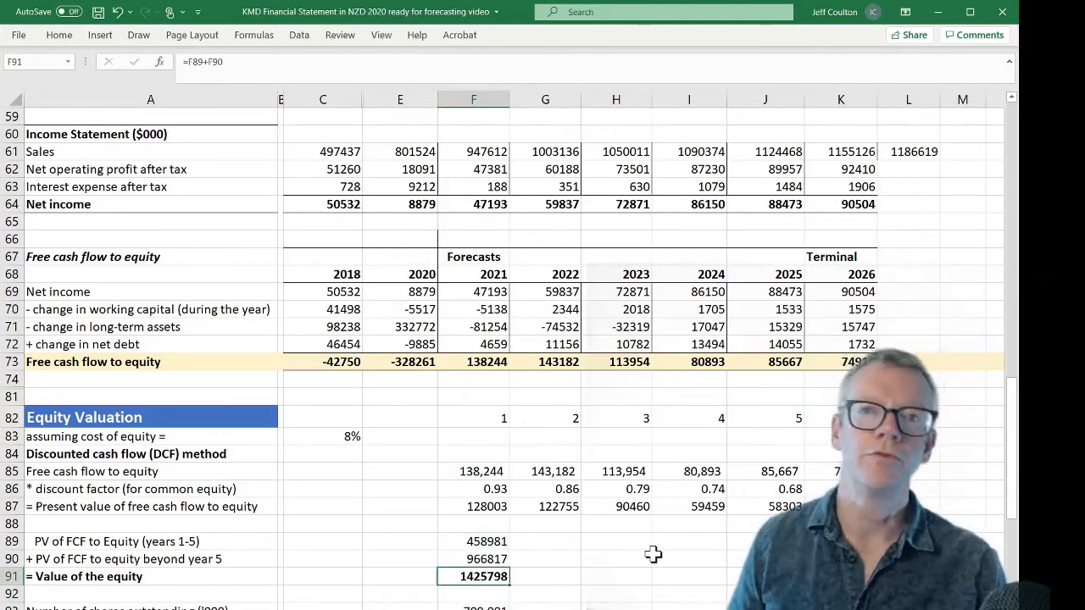
Check the formula behind the DCF estimated value per share in F95.
scroll(643, 567, "down", 2)
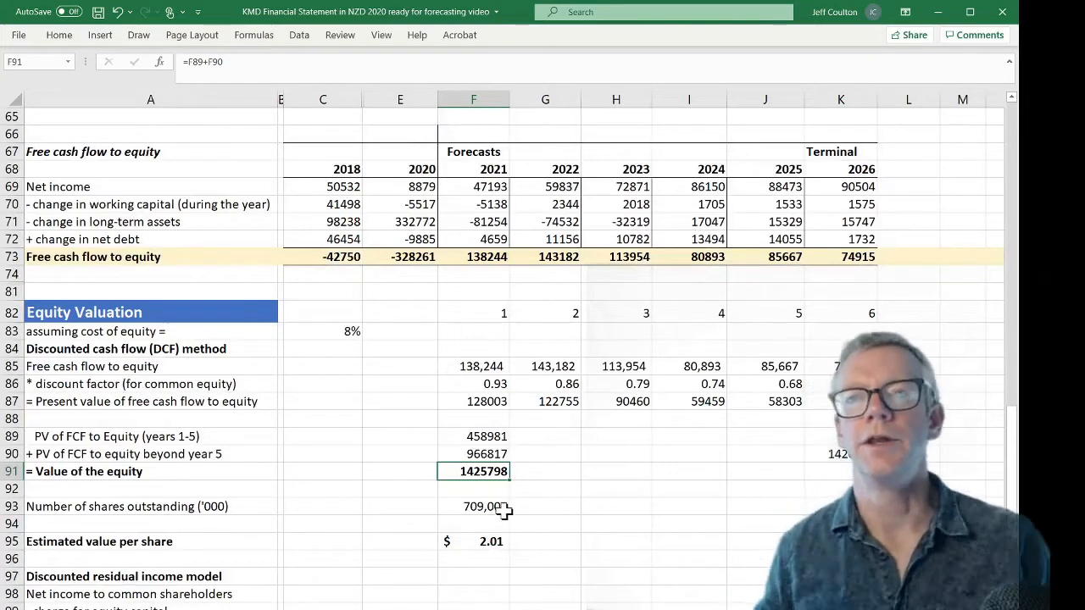
left_click(479, 546)
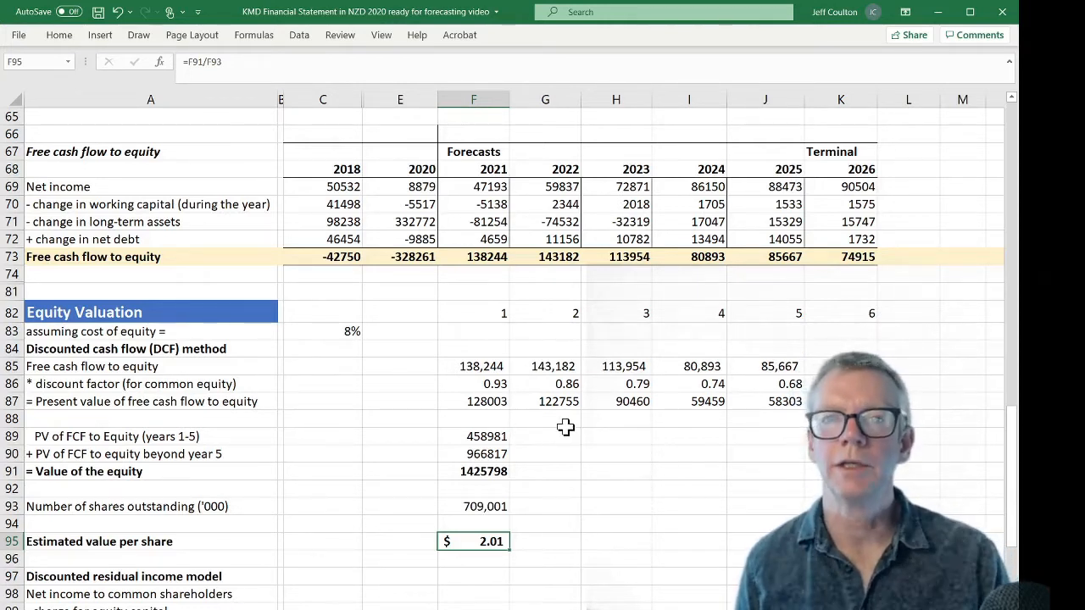
scroll(587, 493, "down", 1)
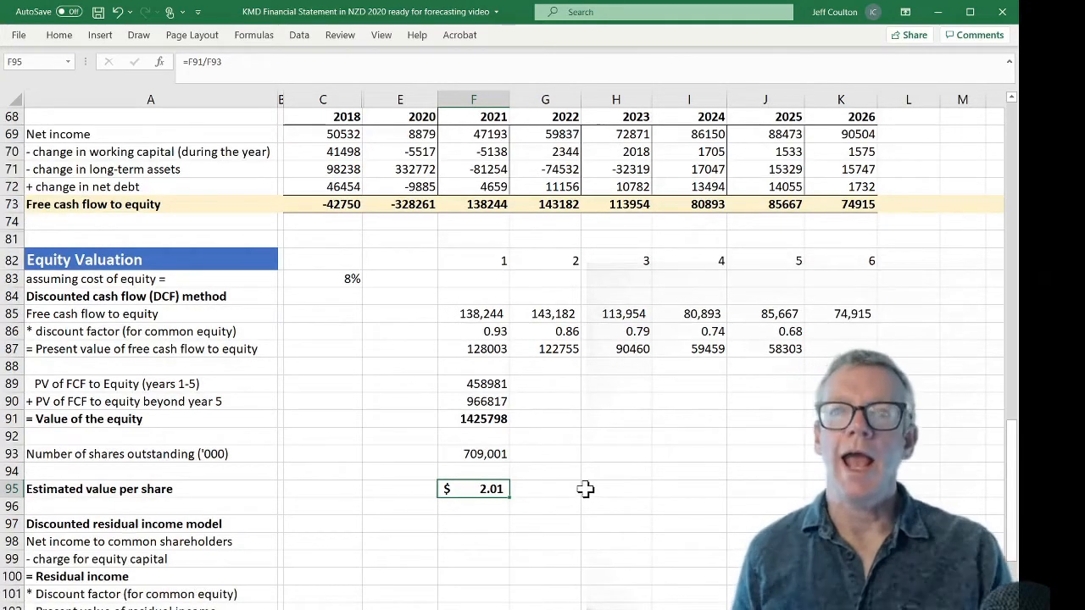
Link the 2021 net income to common shareholders in F98 of the residual income model to F64 in the income statement.
scroll(585, 489, "down", 1)
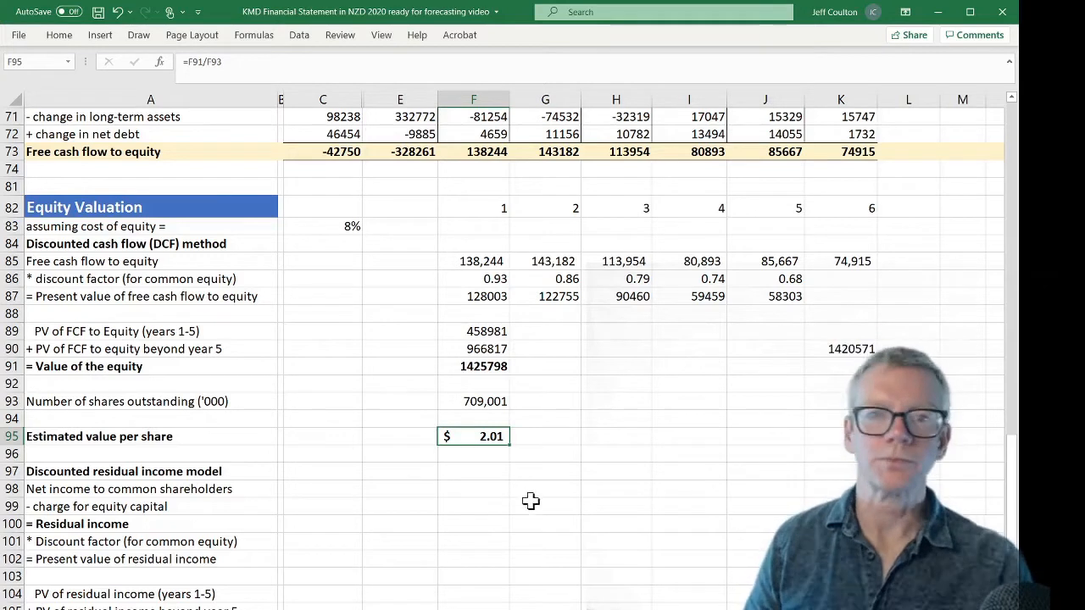
scroll(493, 514, "down", 1)
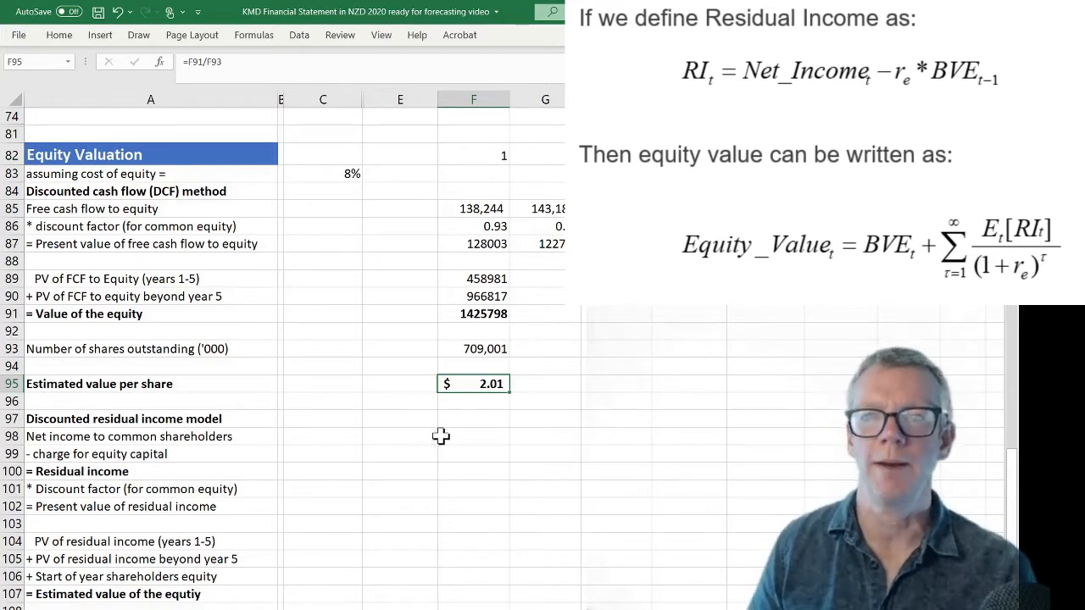
left_click(476, 437)
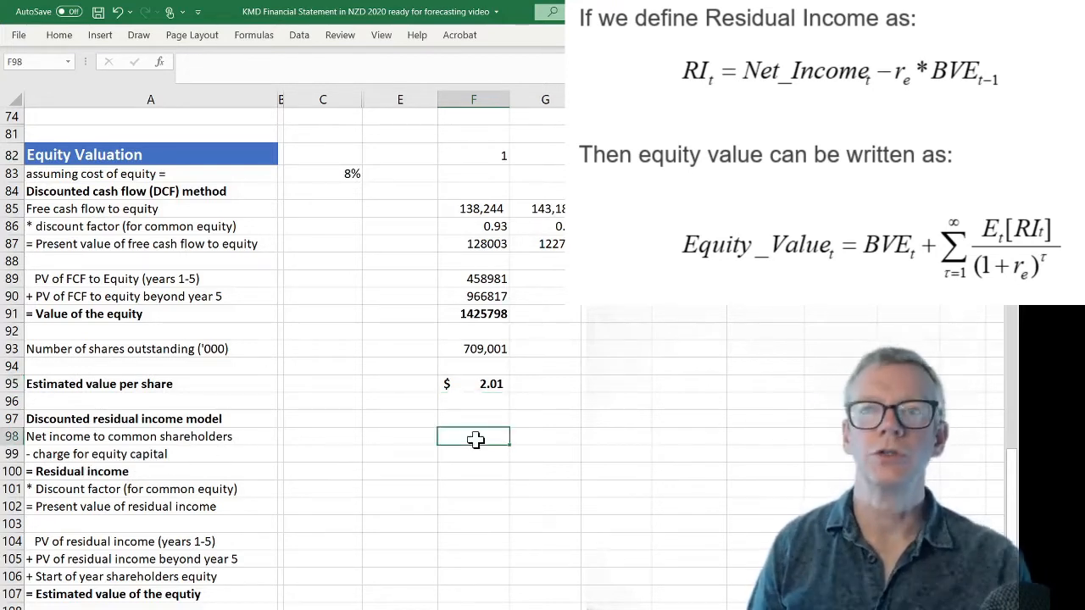
type("=")
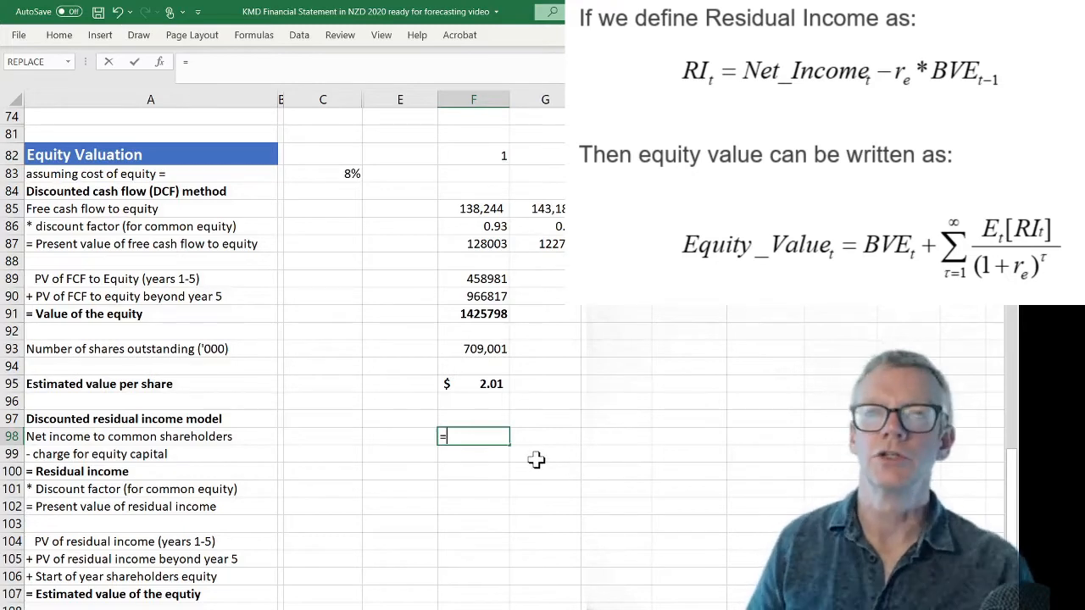
scroll(535, 460, "up", 6)
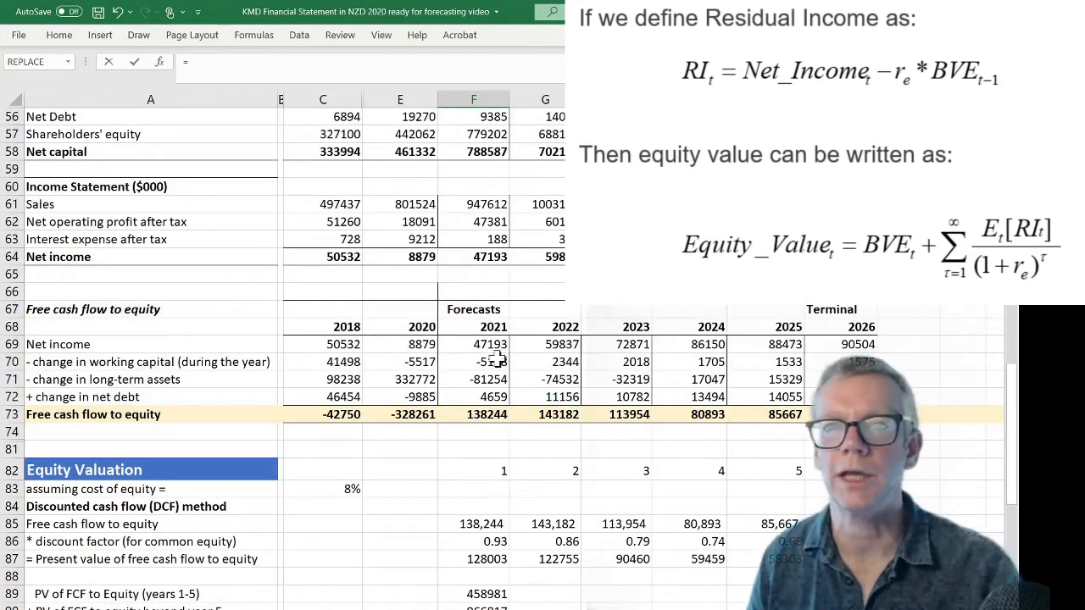
left_click(471, 256)
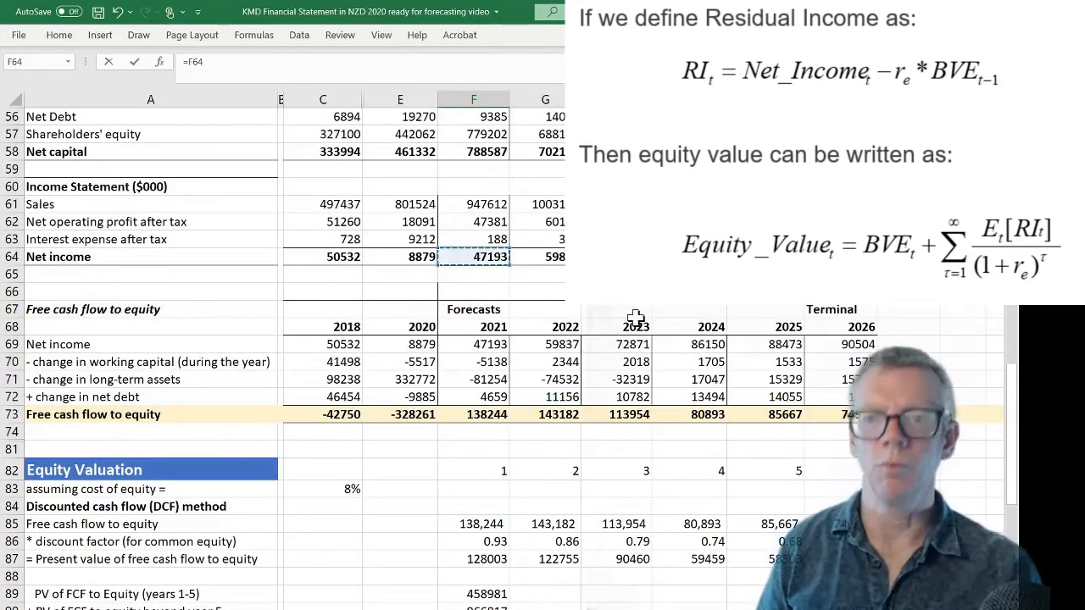
key("Return")
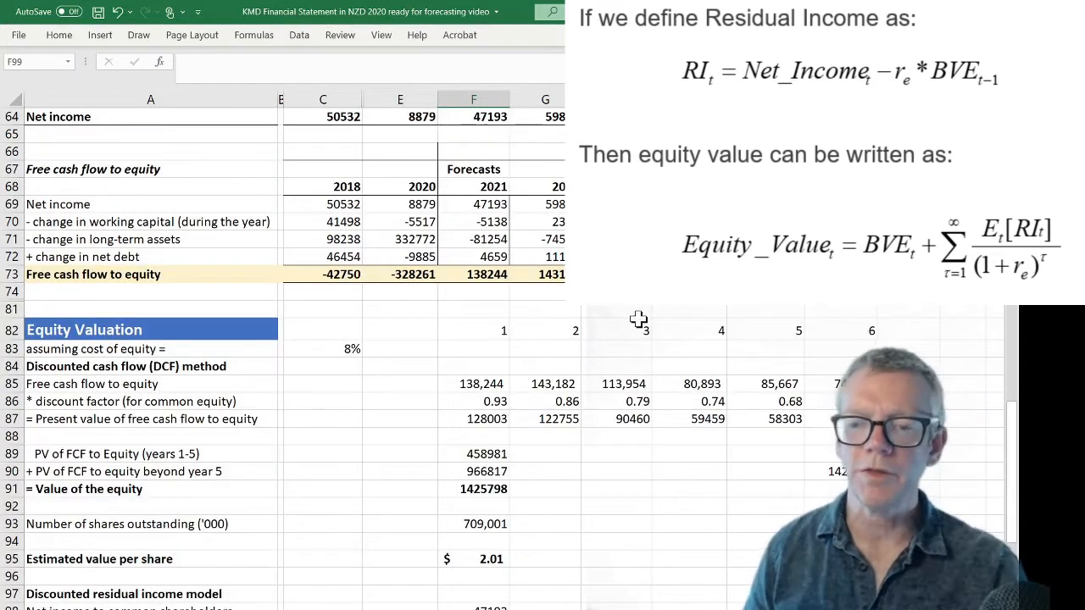
Calculate the 2021 charge for equity capital in F99 as cost of equity times beginning shareholders' equity, with =$C$83*F57.
scroll(638, 317, "down", 2)
scroll(646, 317, "down", 1)
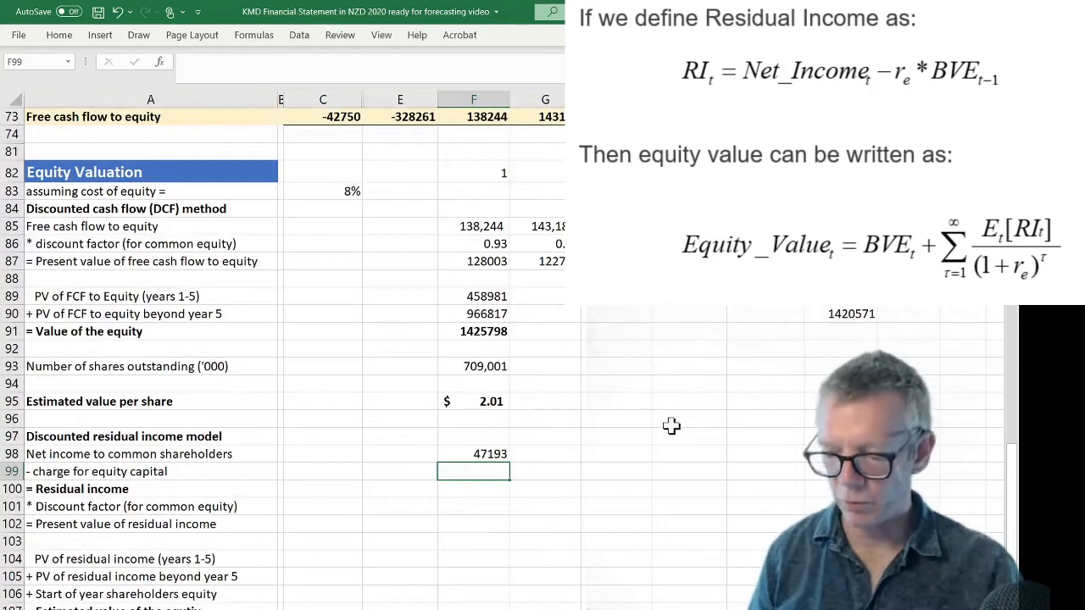
type("=")
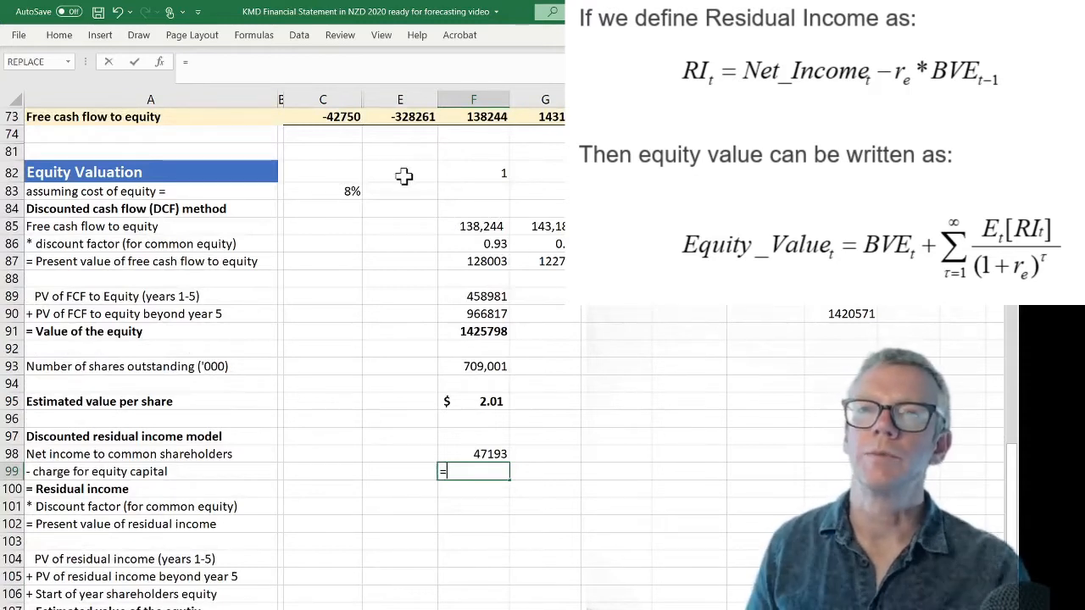
left_click(341, 192)
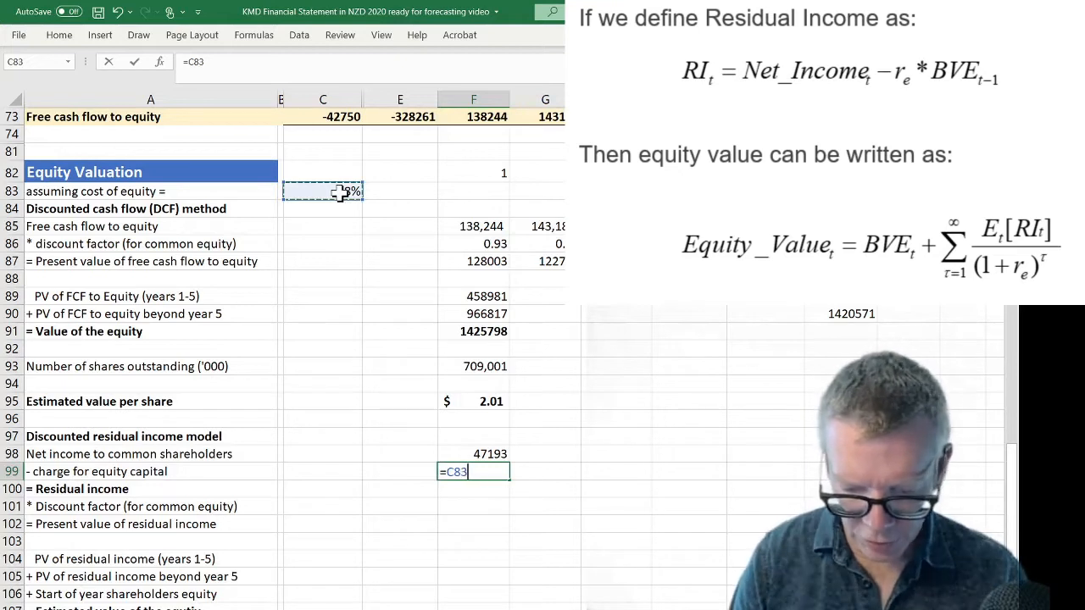
key("F4")
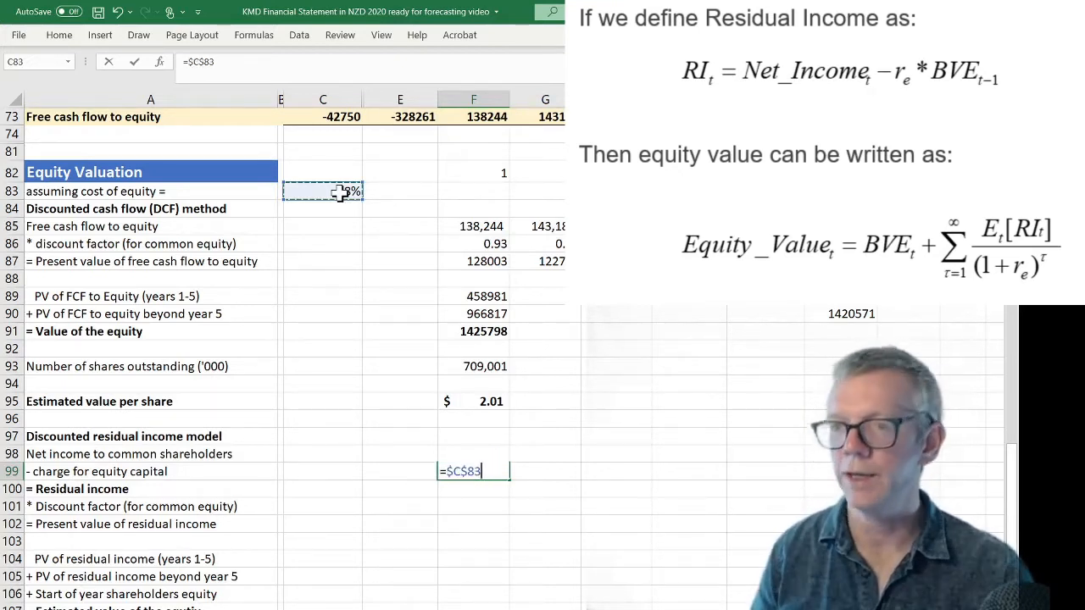
type("*")
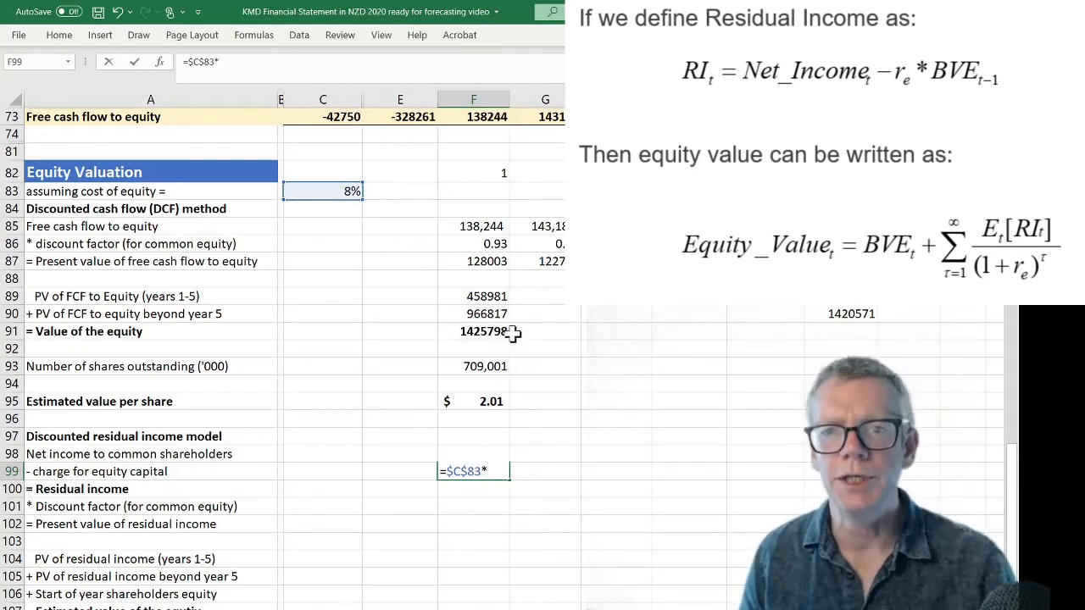
scroll(509, 335, "up", 1)
scroll(503, 335, "up", 4)
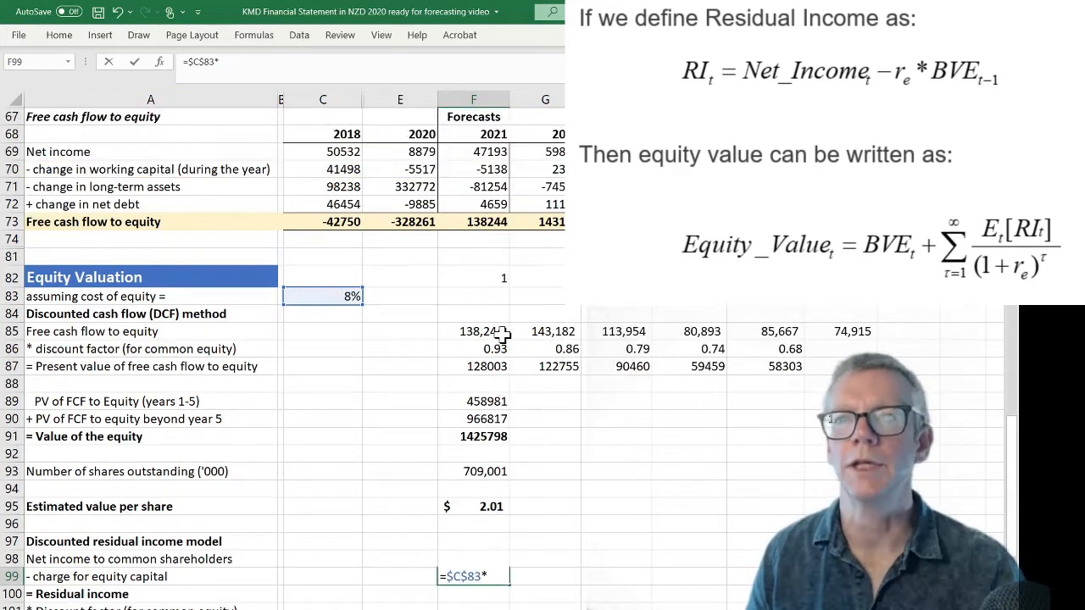
scroll(502, 334, "up", 2)
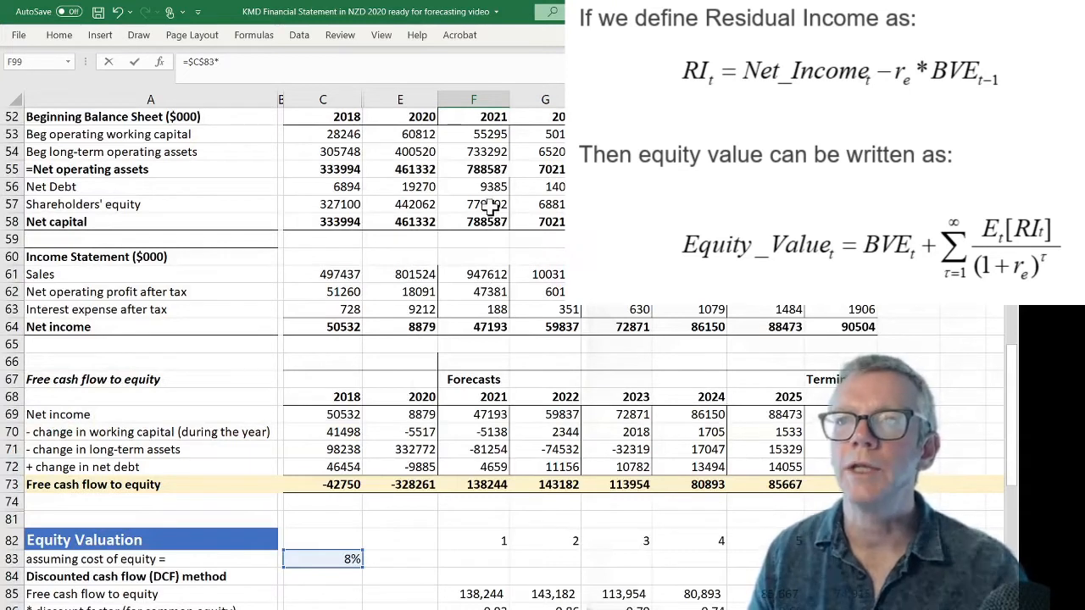
left_click(494, 206)
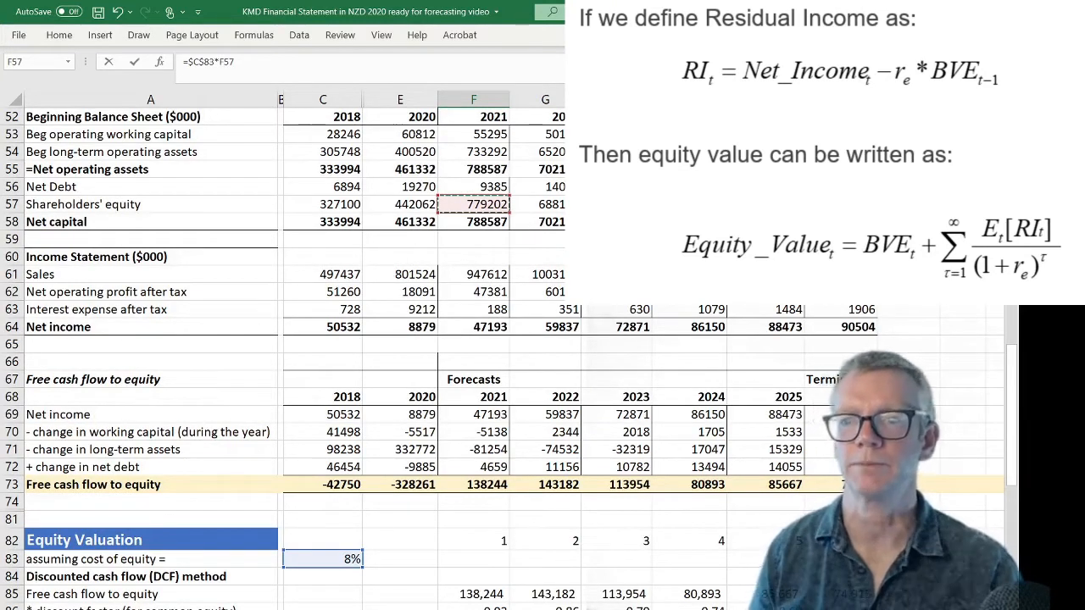
key("Return")
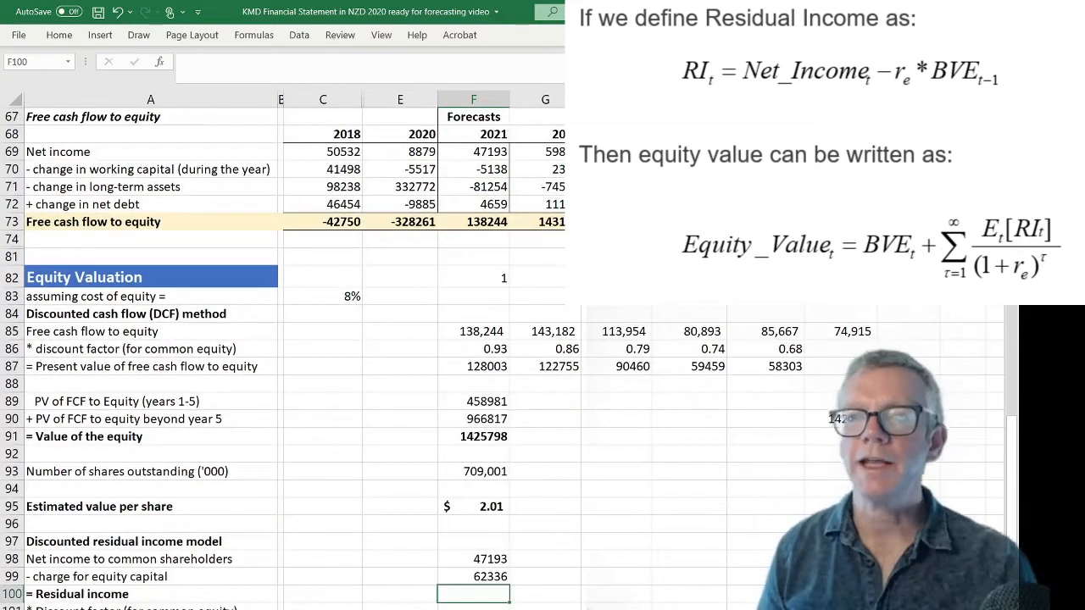
Calculate the 2021 residual income in F100 as net income less the equity capital charge, with =F98-F99.
type("=")
key("Up")
key("Up")
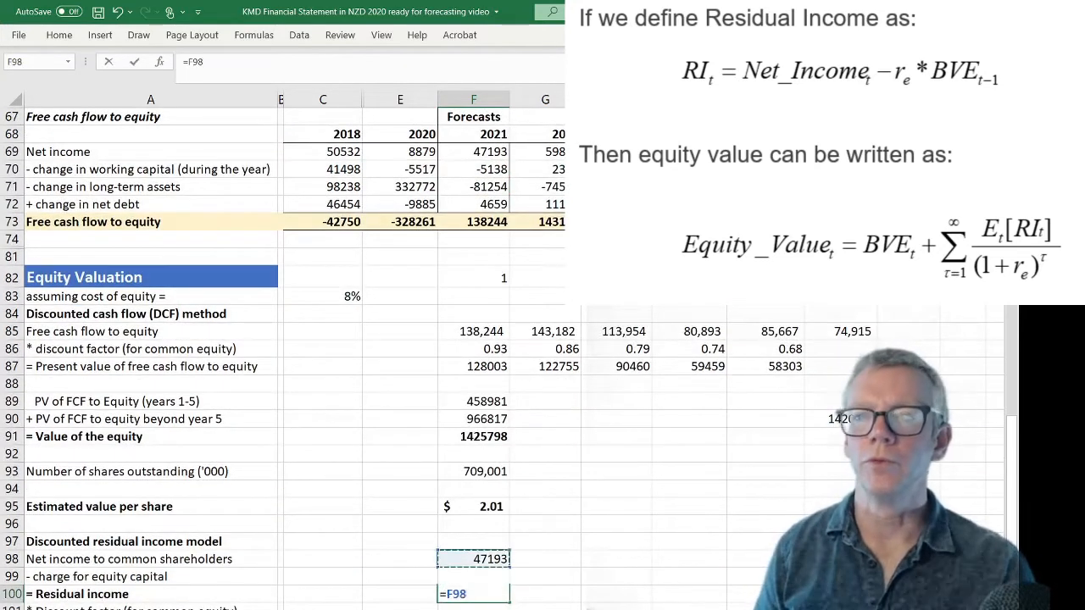
type("-")
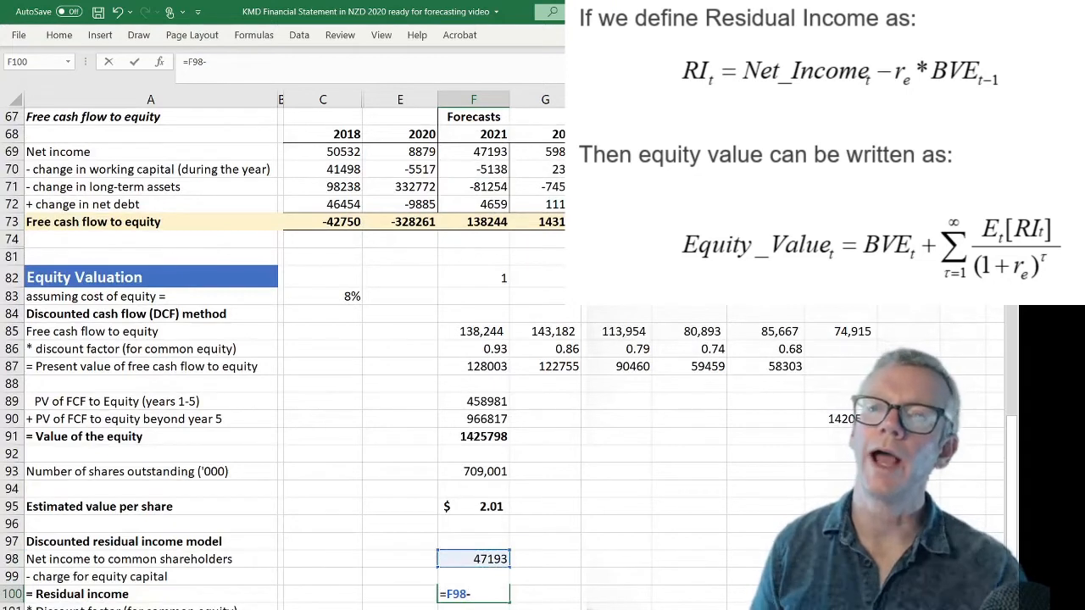
key("Up")
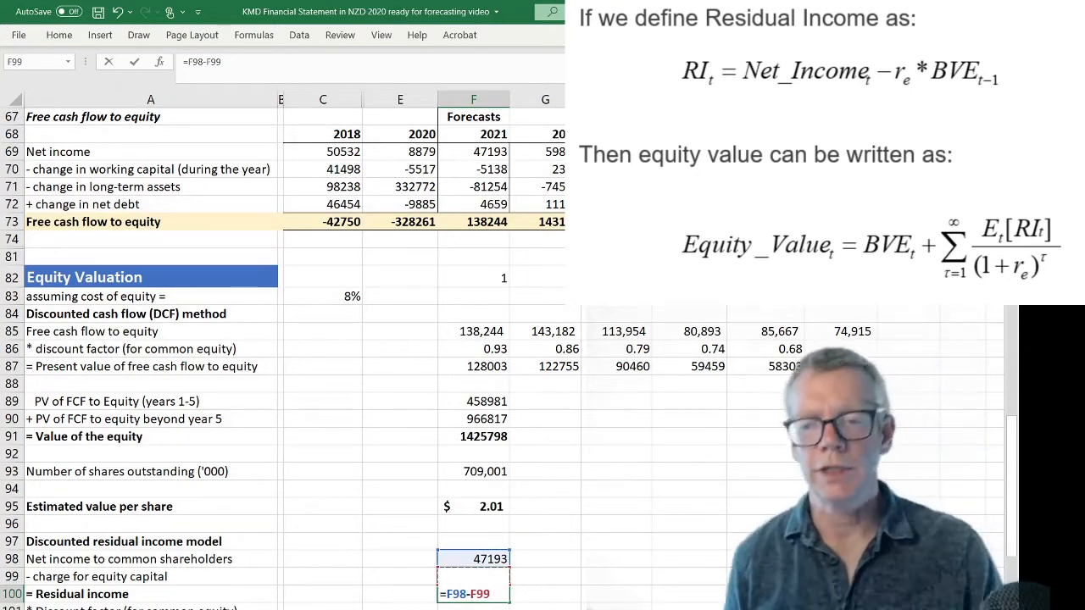
key("Return")
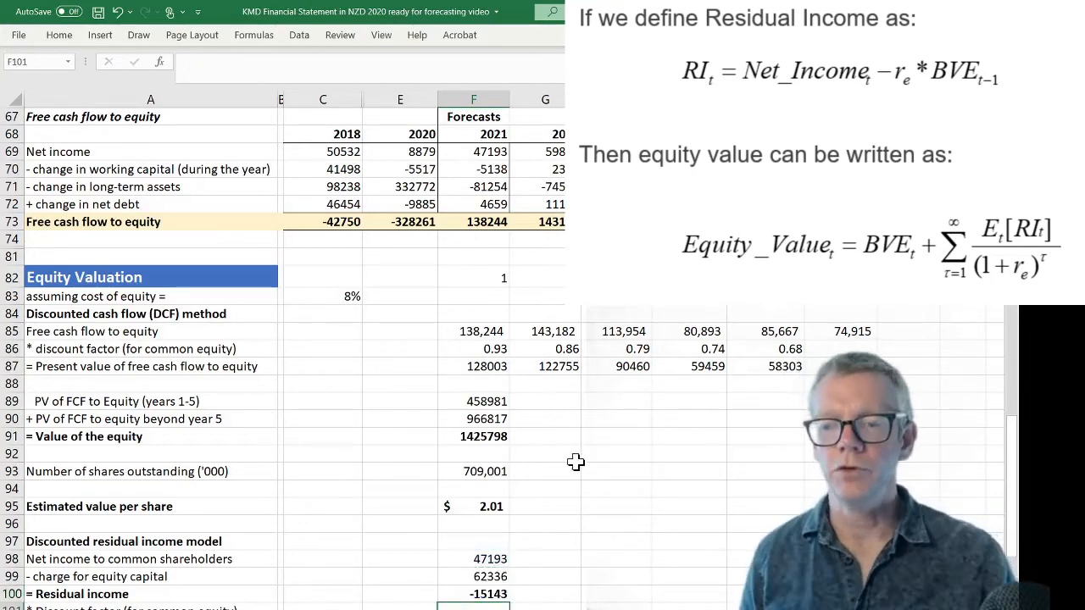
Link the residual income model's discount factor in F101 to the DCF discount factor in F86.
scroll(575, 461, "down", 1)
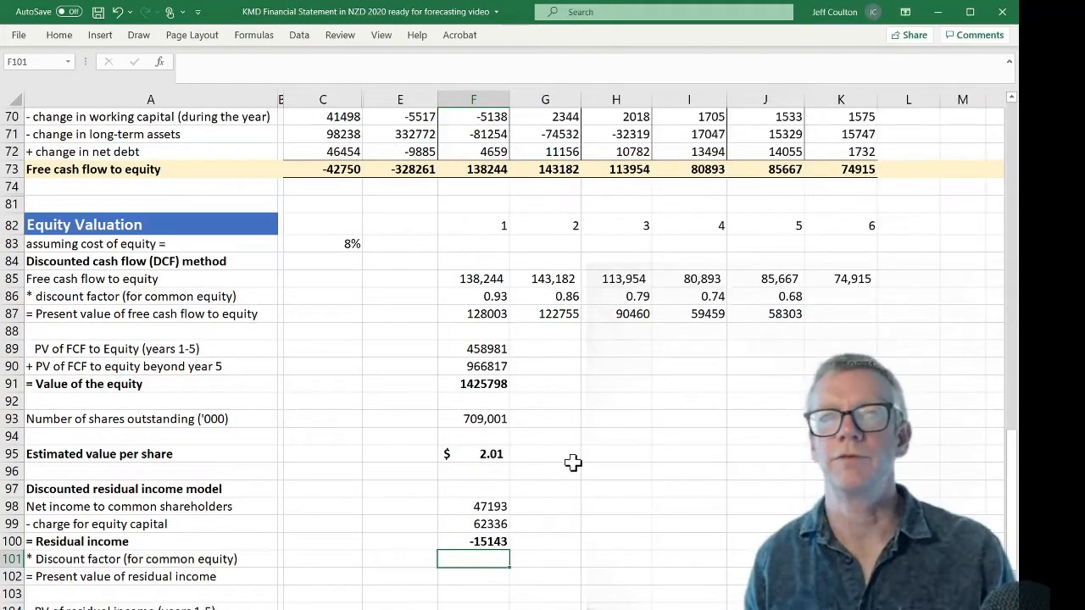
scroll(573, 462, "down", 2)
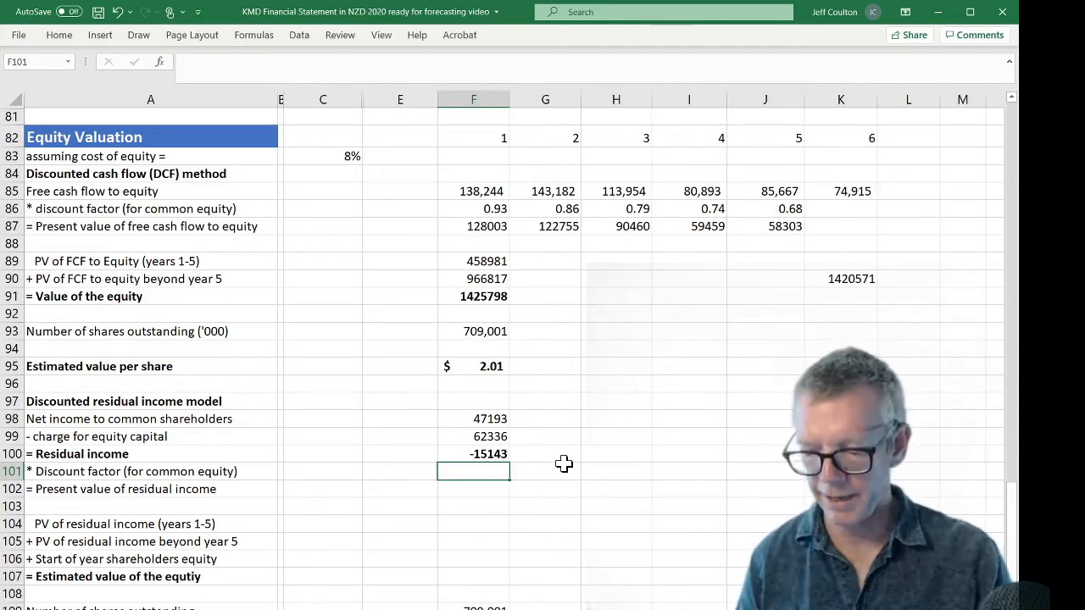
type("=")
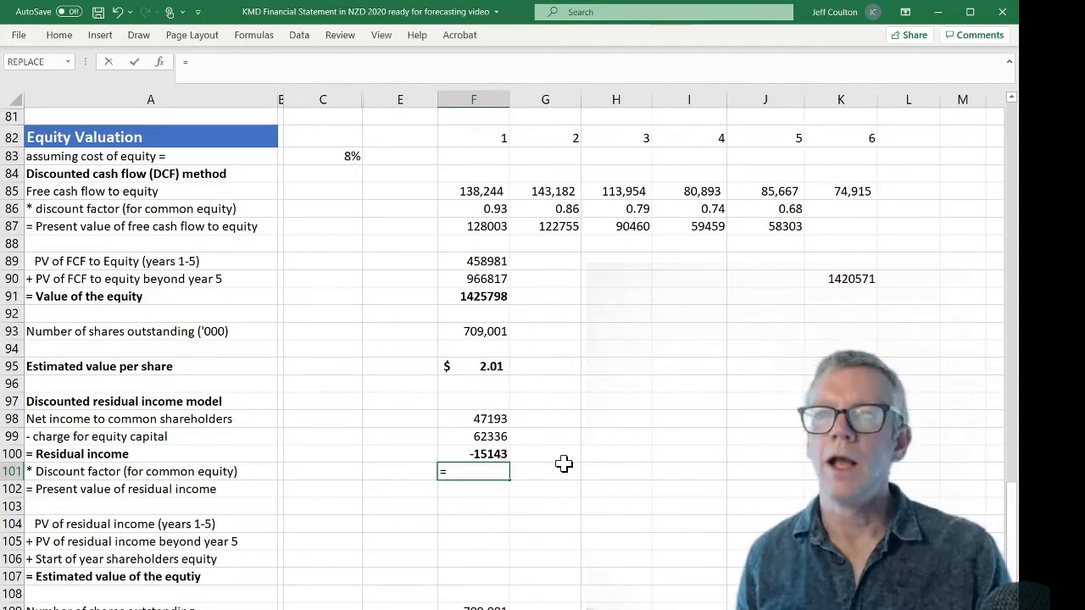
left_click(481, 210)
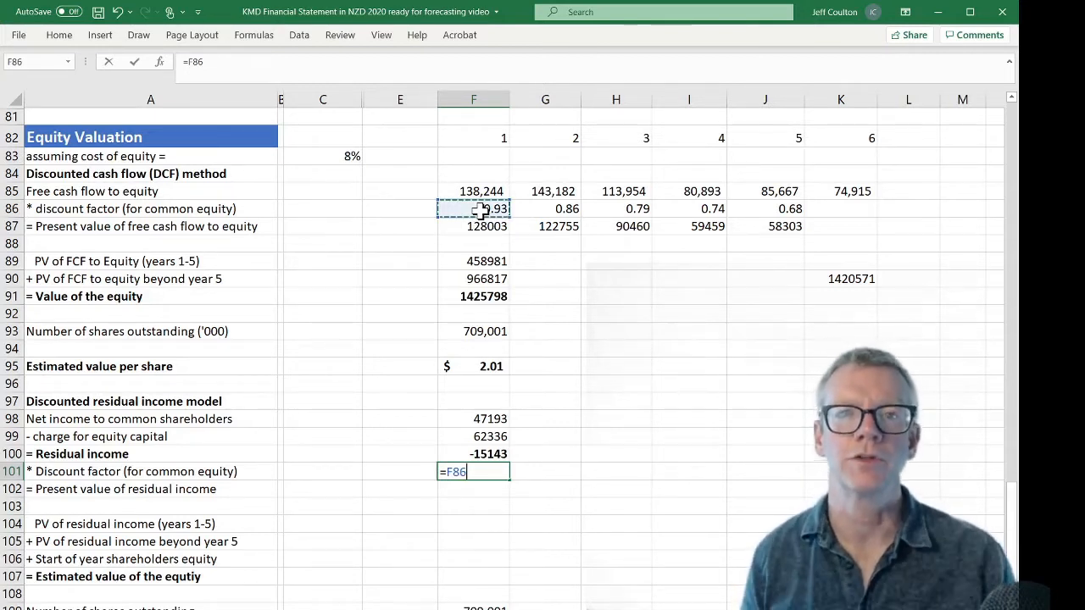
key("Return")
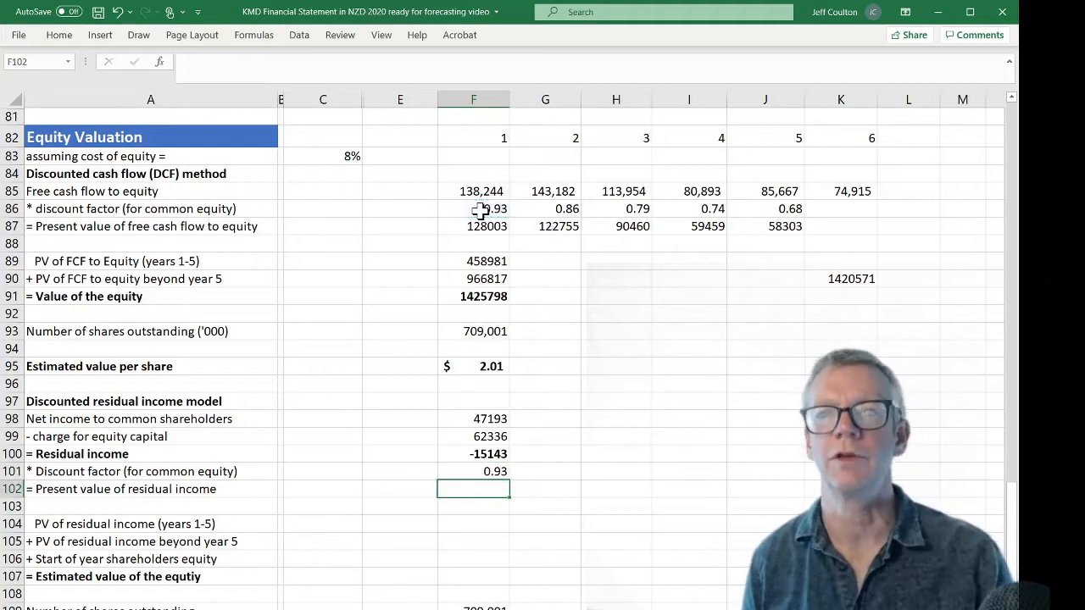
key("Up")
key("Down")
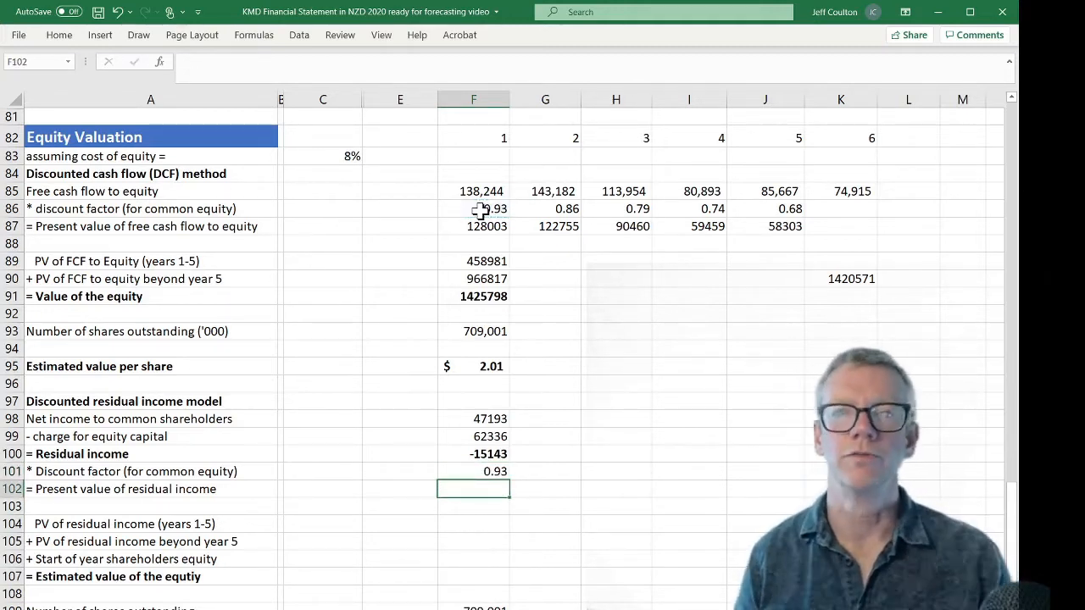
Calculate the 2021 present value of residual income in F102 with =F100*F101.
type("=")
key("Up")
key("Up")
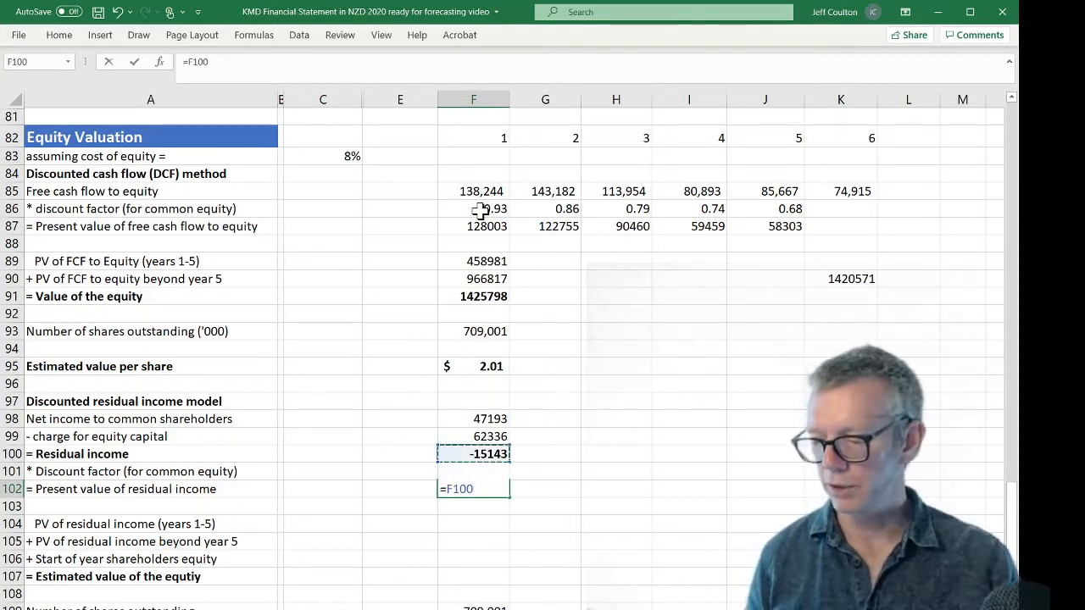
type("*")
key("Up")
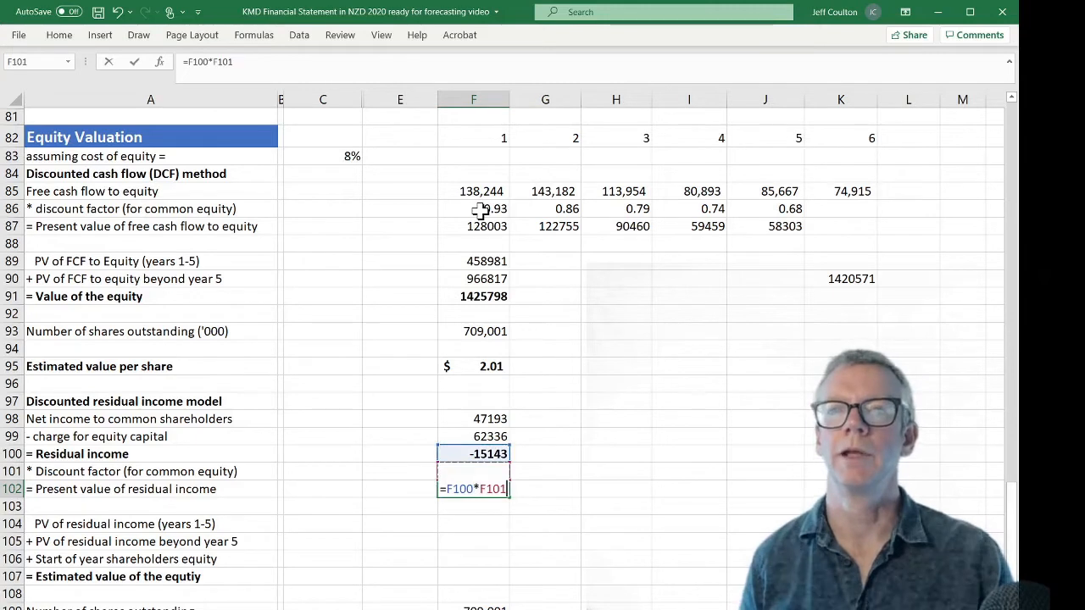
key("Return")
key("Up")
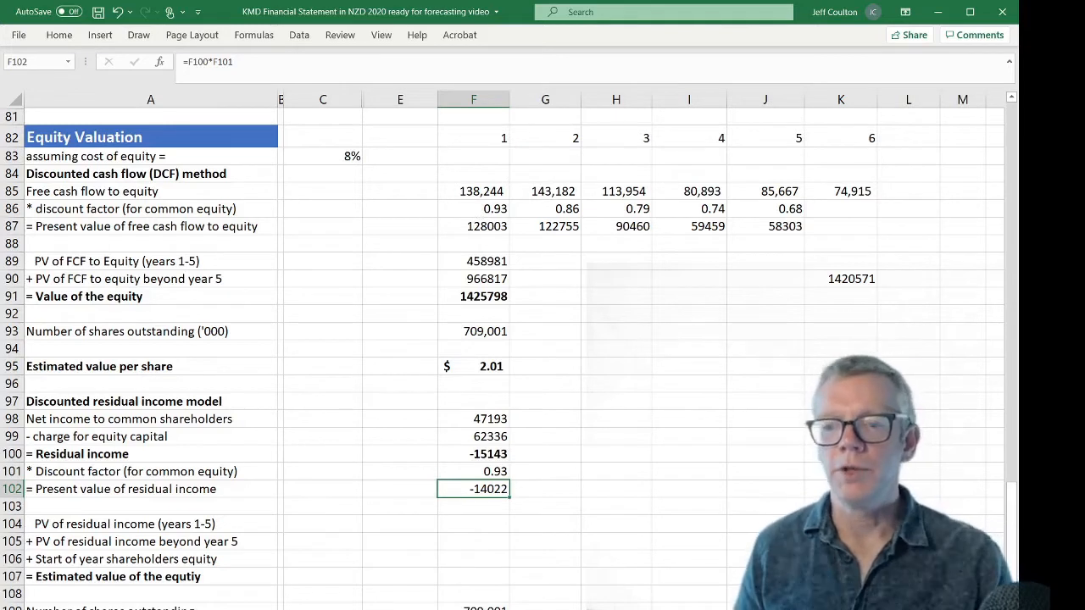
Fill the residual income formulas in F98:F102 across to column J, and extend rows 98 to 100 into terminal-year column K.
left_click_drag(480, 415, 773, 504)
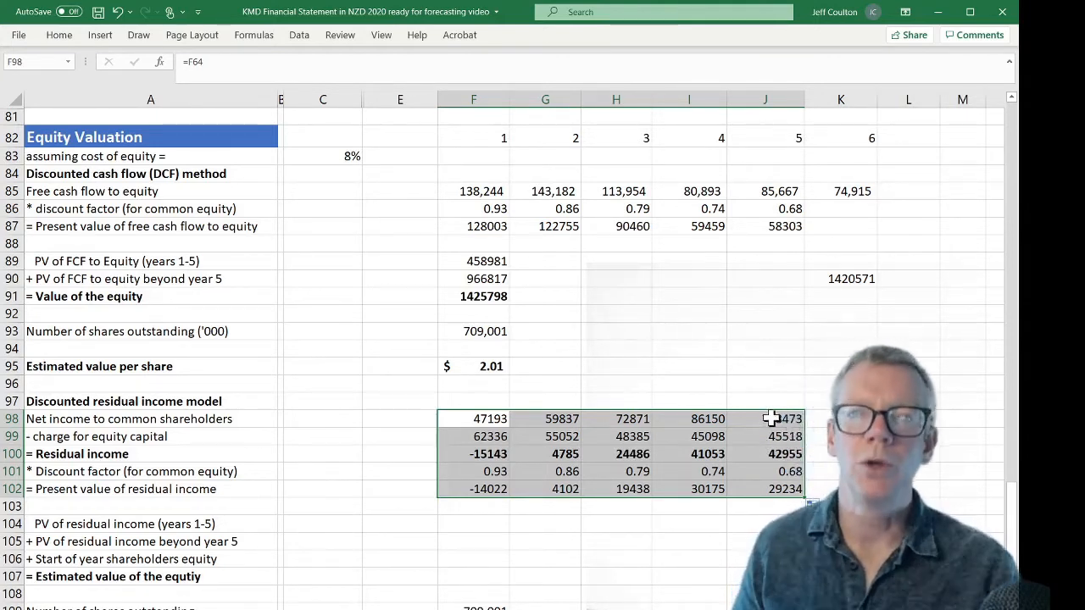
left_click(771, 419)
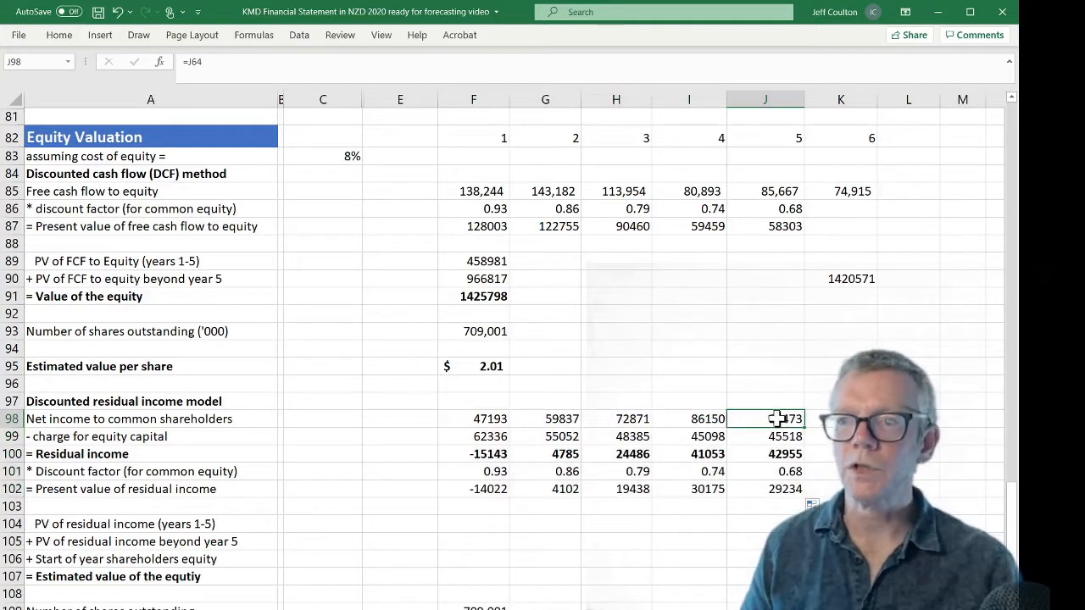
mouse_move(777, 421)
left_mouse_down()
mouse_move(796, 455)
mouse_move(844, 468)
left_mouse_up()
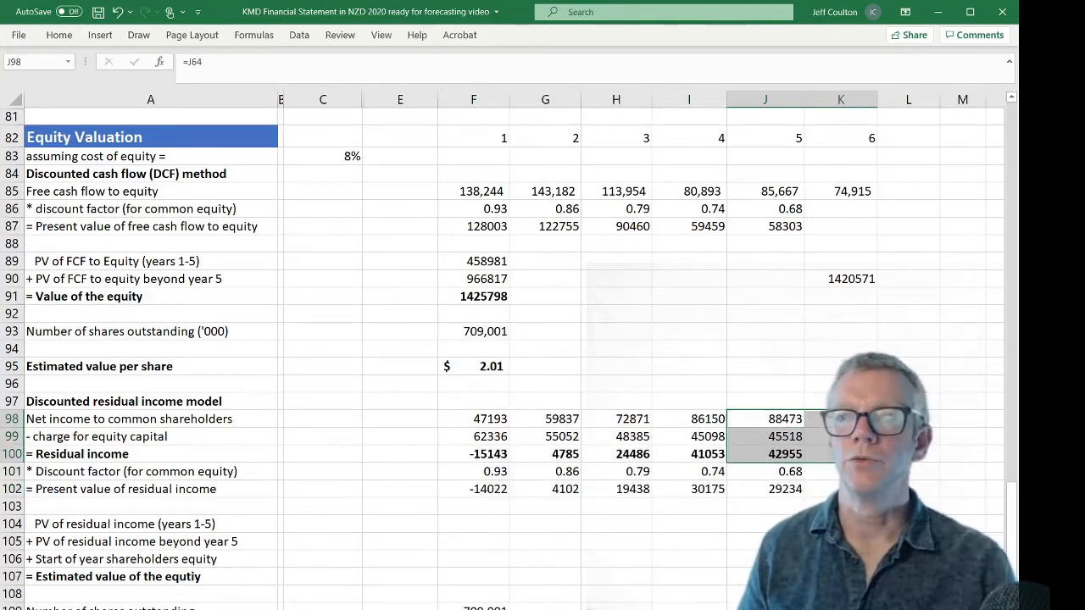
left_click(842, 455)
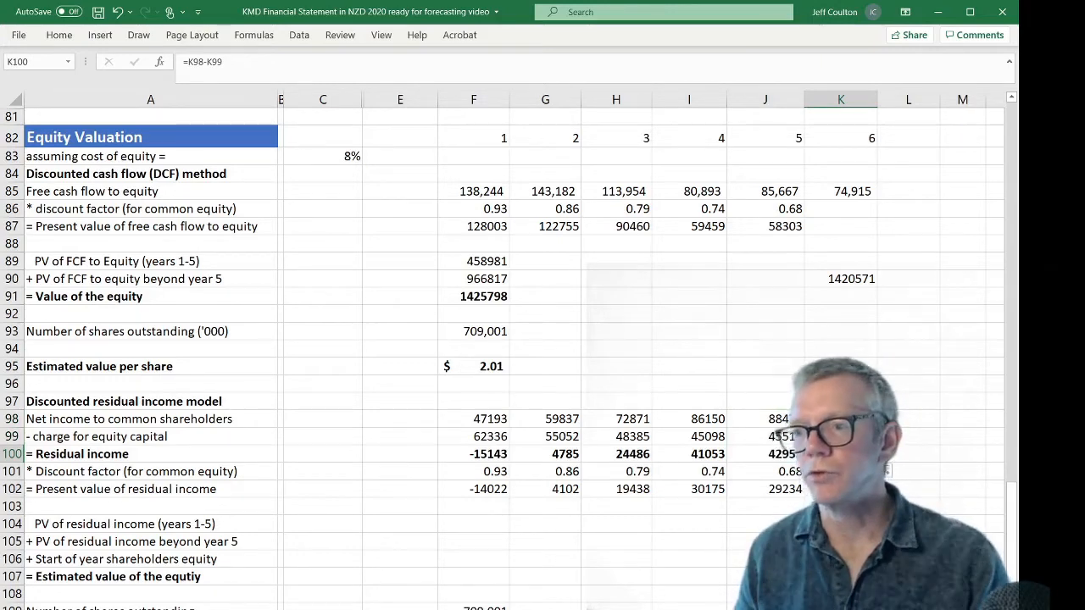
Calculate the terminal value of residual income in K105 from the cost of equity and the 2027 sales growth rate, with =K100/(C83-L45).
scroll(542, 339, "right", 2)
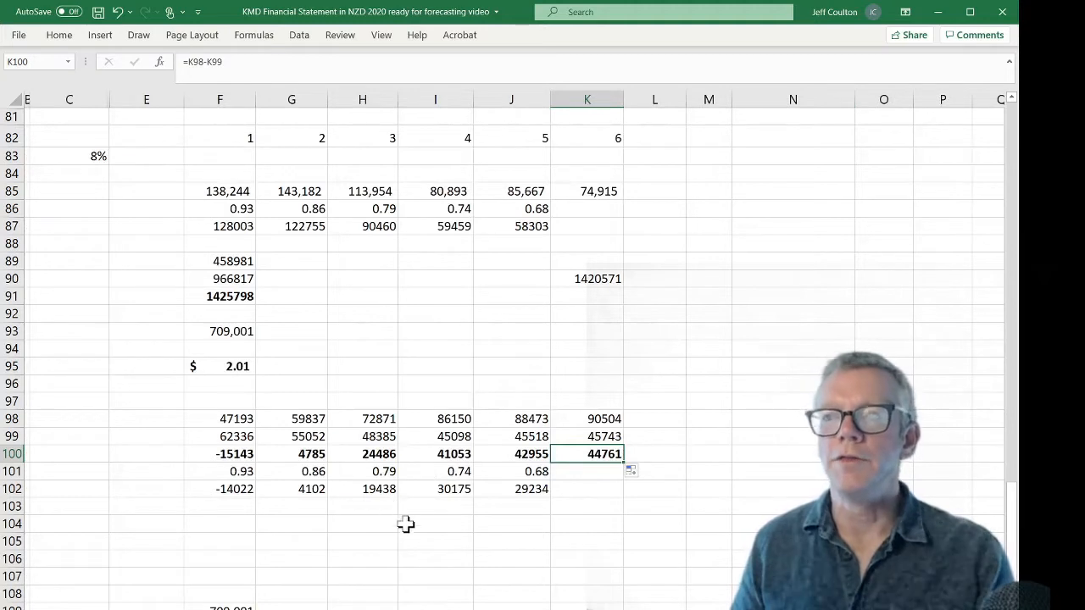
left_click(586, 539)
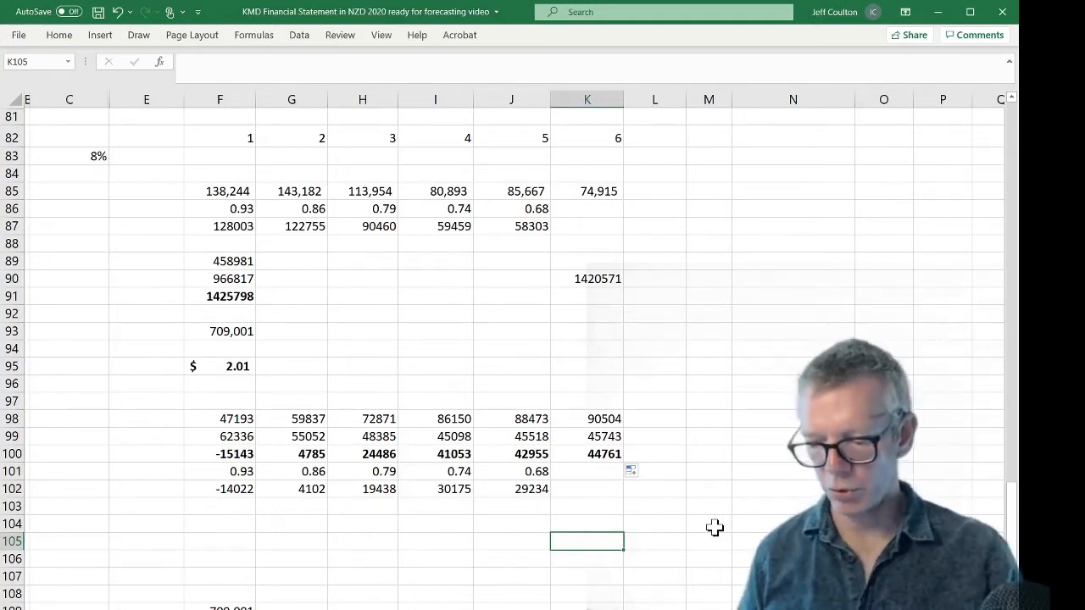
type("=")
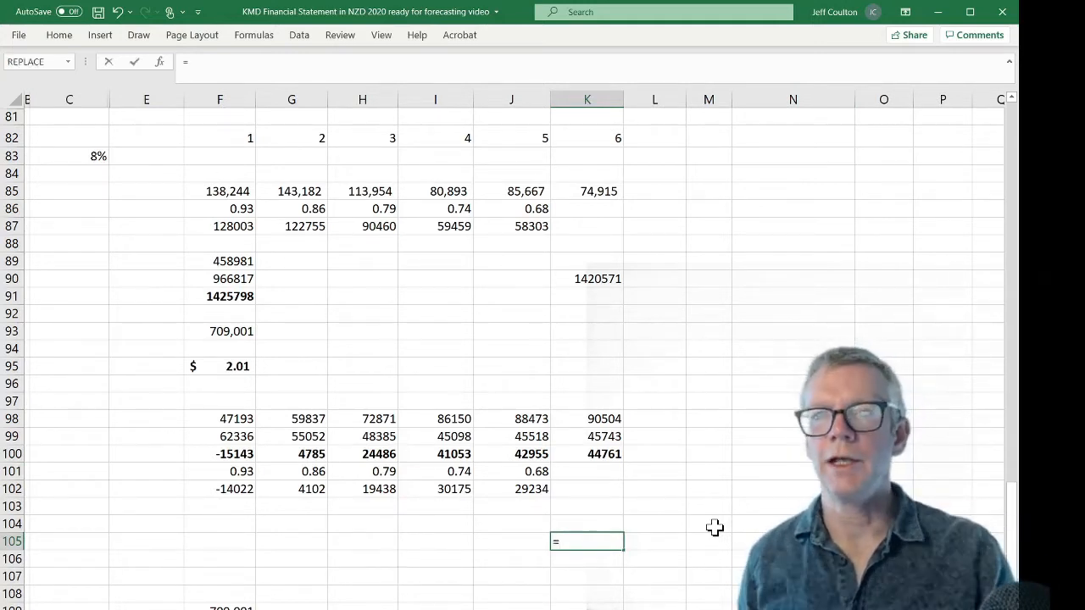
left_click(609, 454)
type("/(")
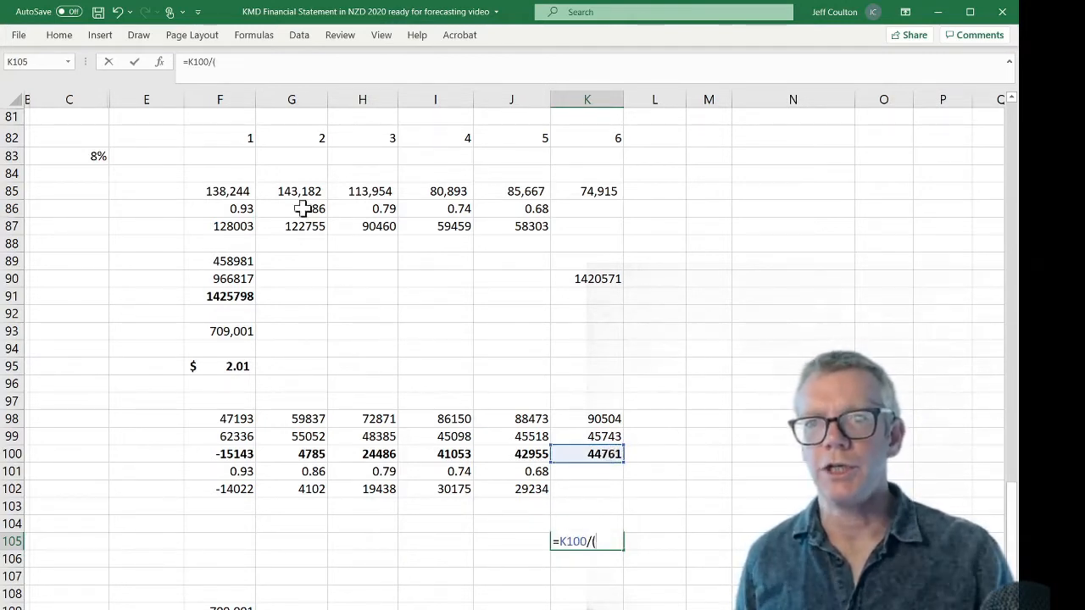
left_click(88, 156)
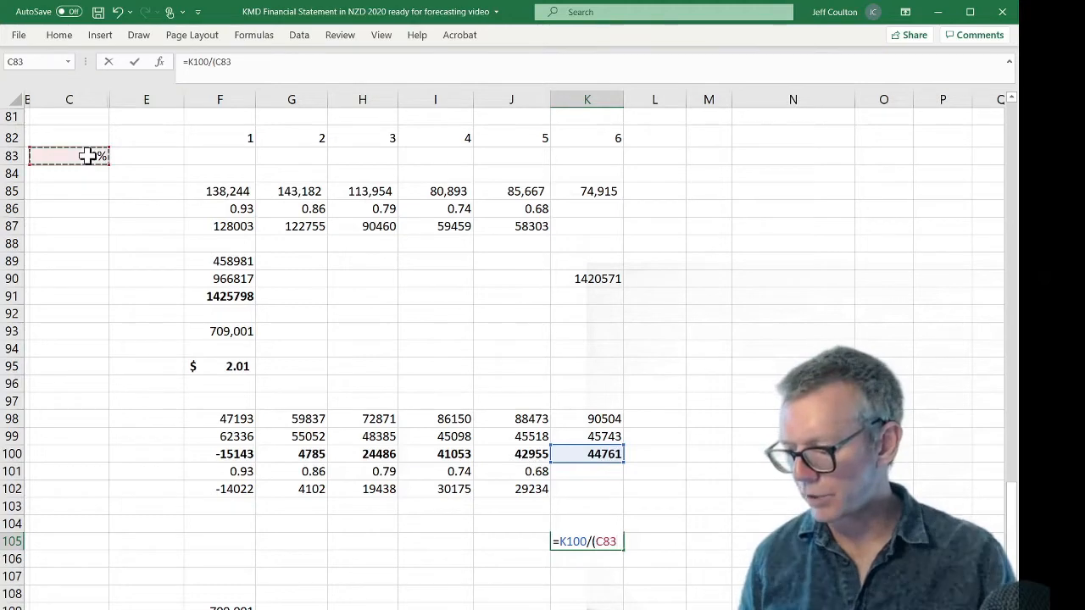
type("-")
scroll(542, 259, "up", 20)
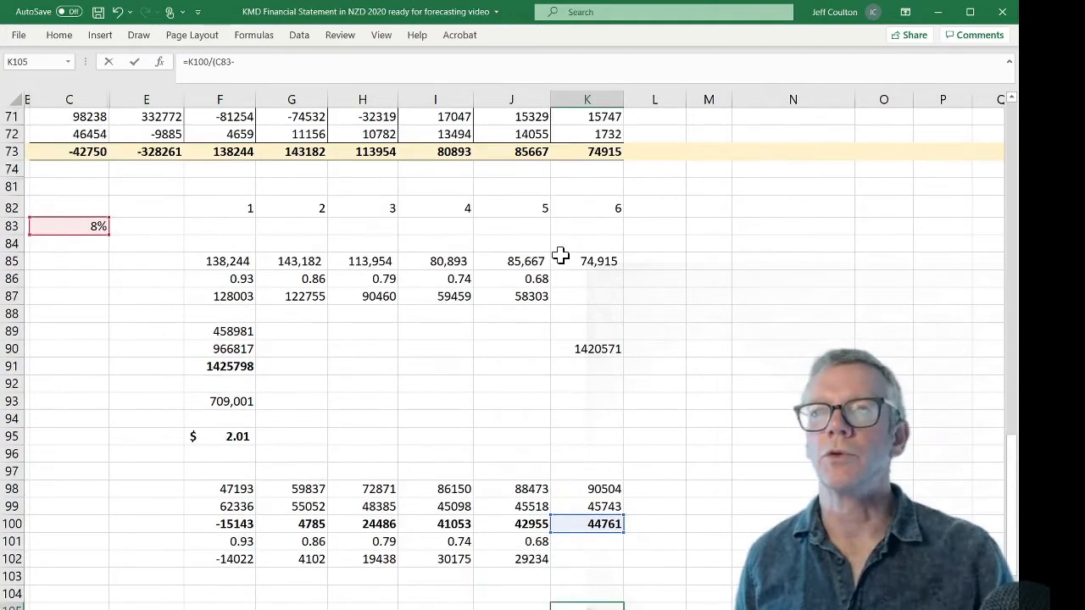
scroll(574, 271, "down", 1)
scroll(591, 405, "down", 3)
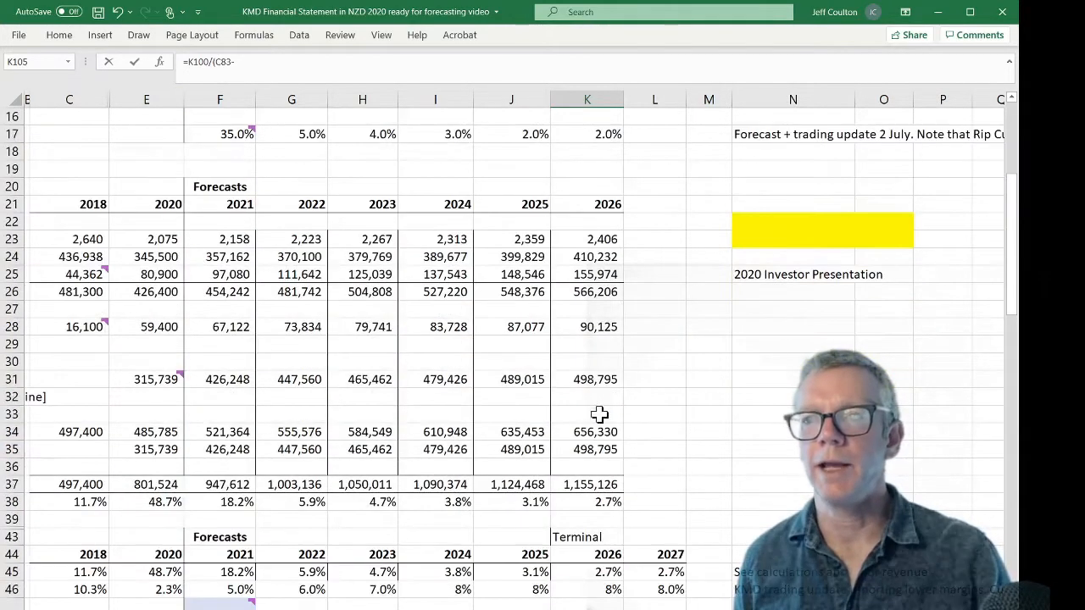
left_click(670, 519)
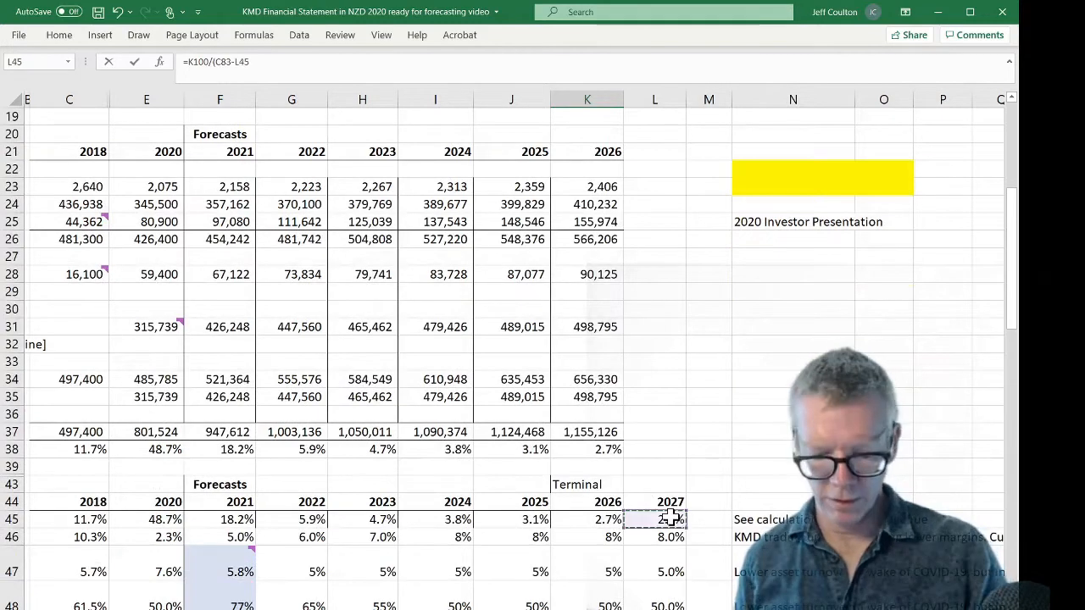
type(")")
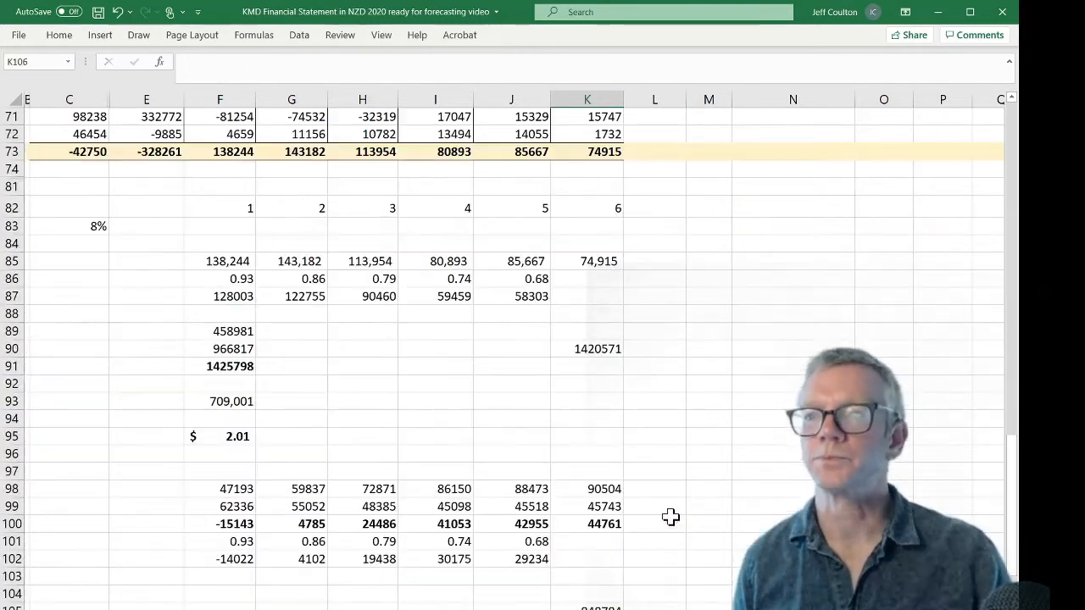
Calculate the present value of residual income beyond year 5 in F105 with =K105*J101.
key("ctrl+Return")
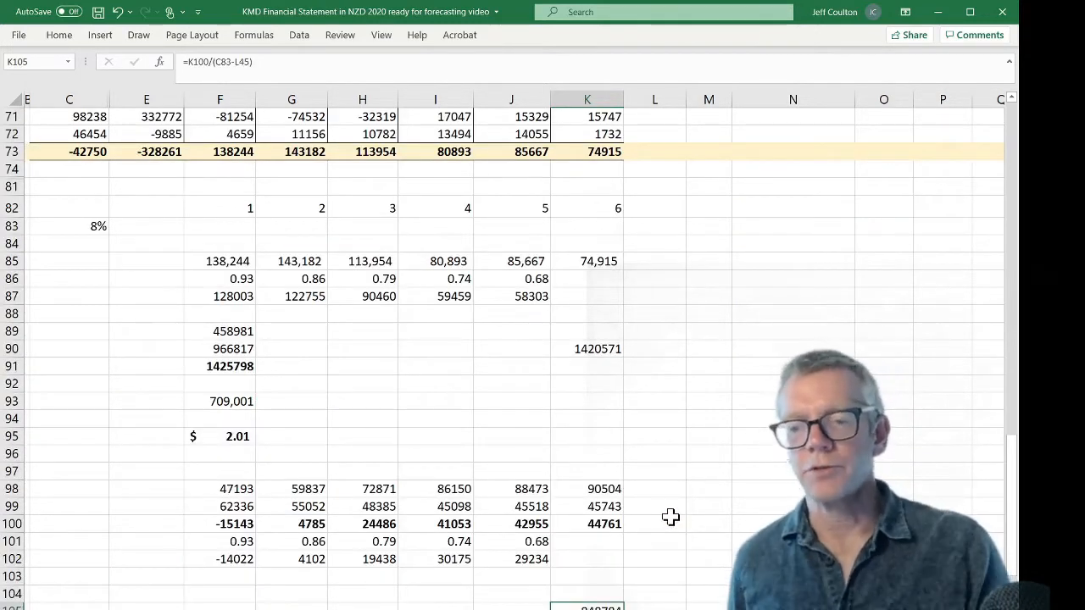
scroll(670, 518, "down", 1)
scroll(678, 579, "down", 2)
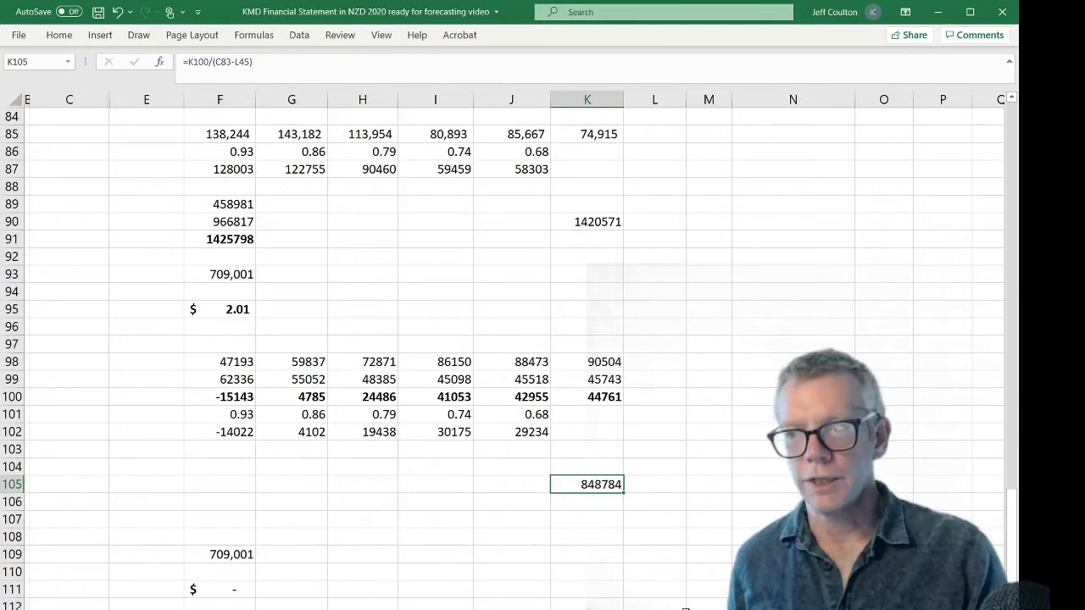
scroll(542, 356, "left", 1)
scroll(542, 356, "left", 3)
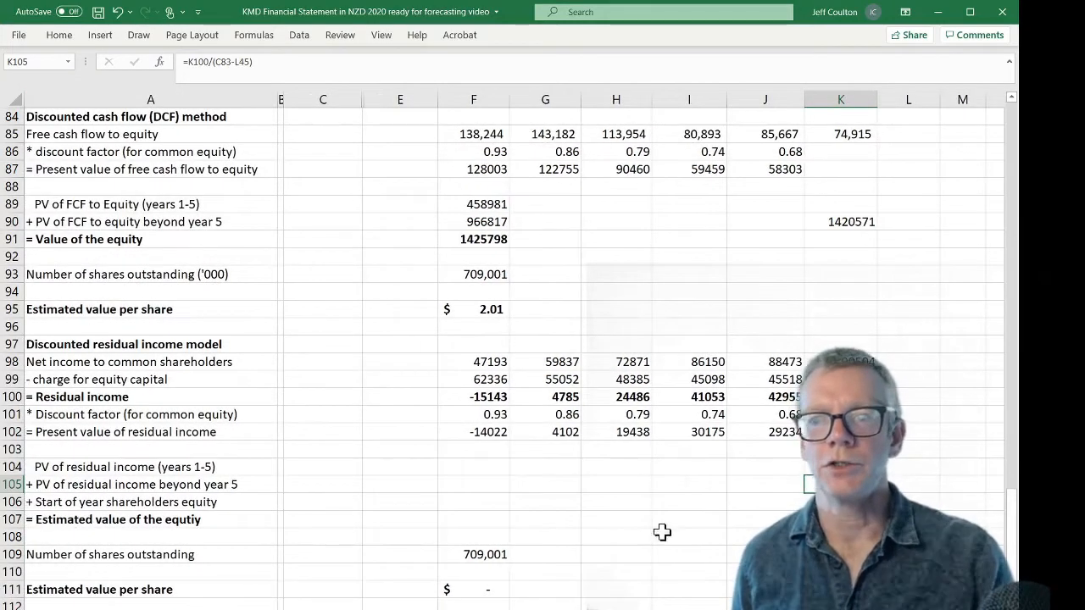
left_click(492, 490)
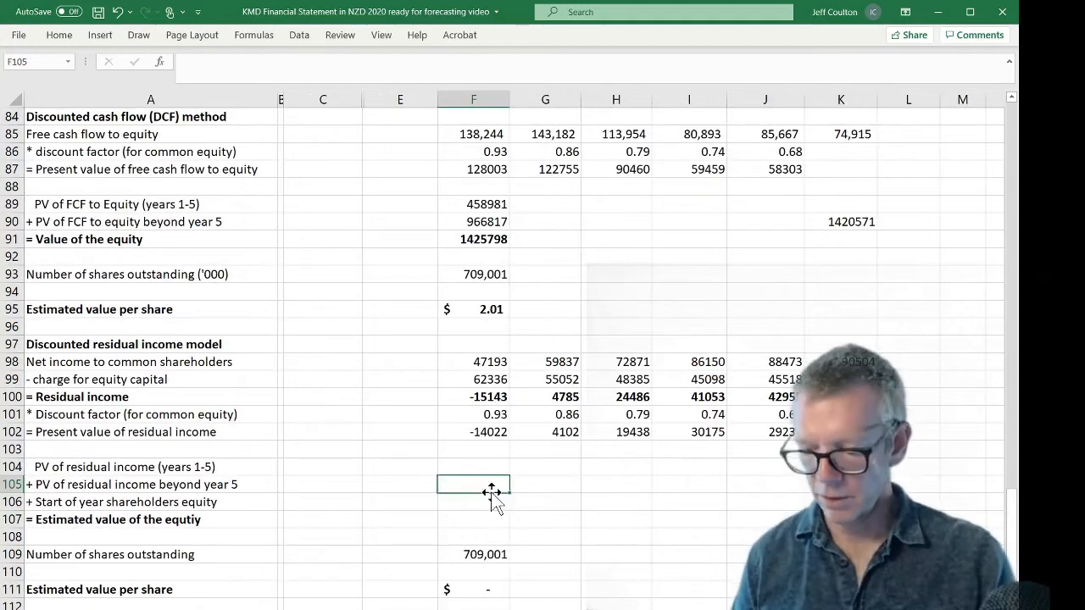
type("=")
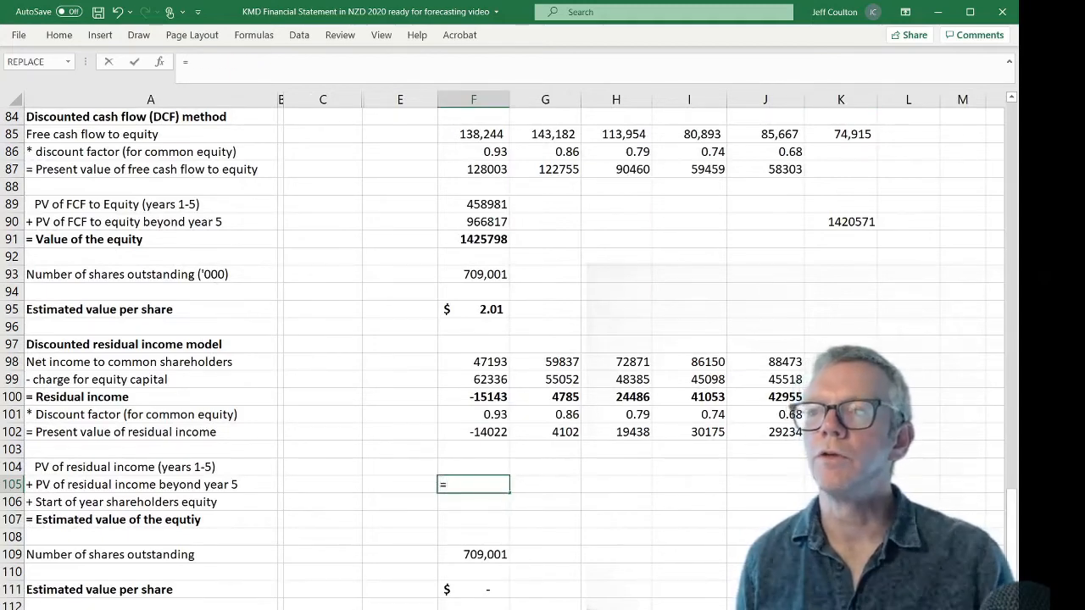
left_click(839, 484)
type("*")
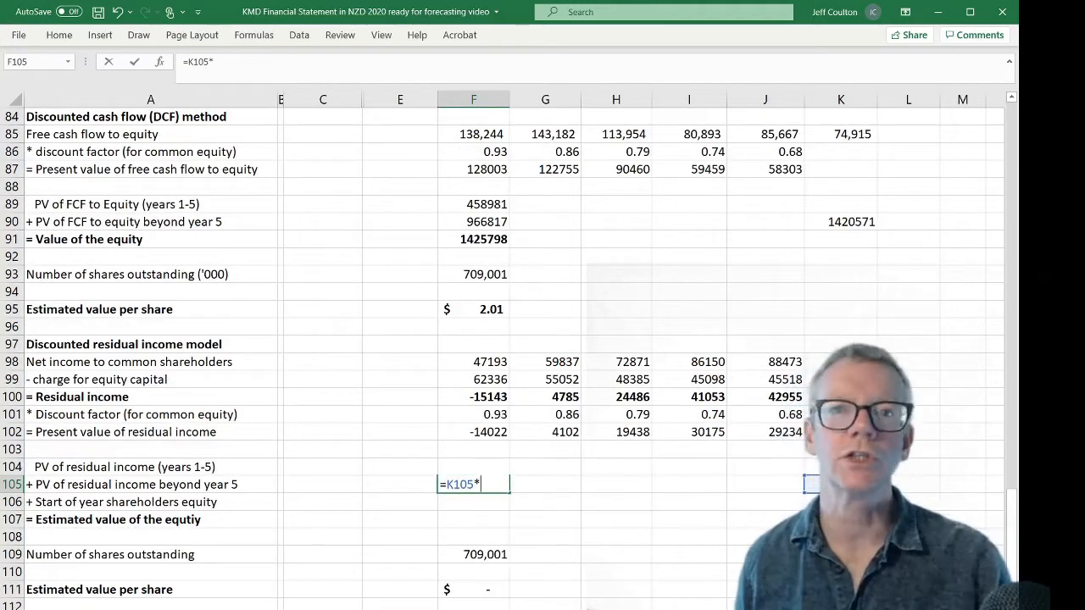
left_click(786, 416)
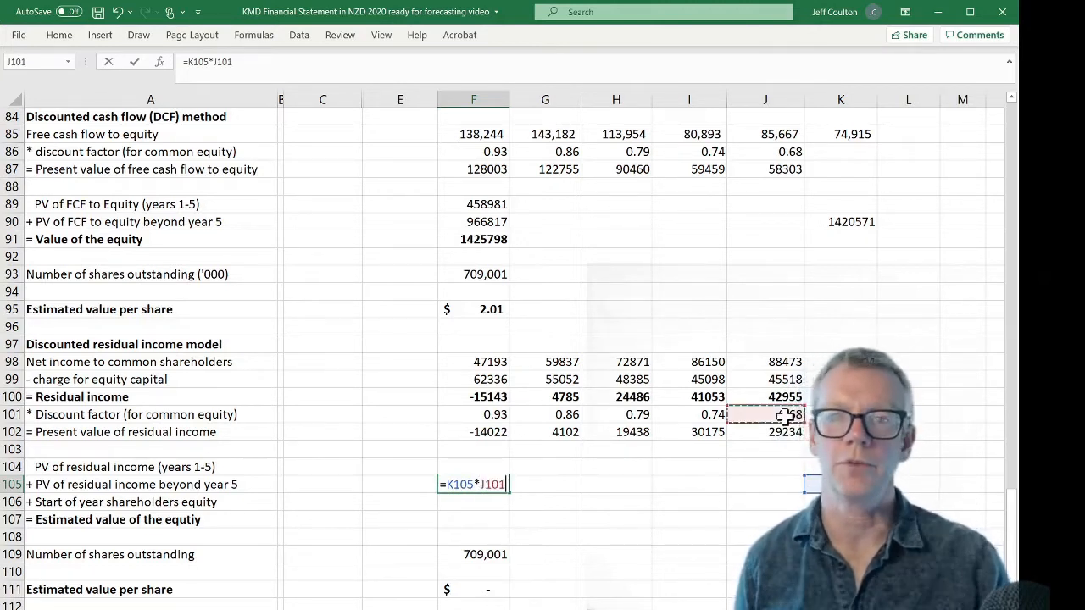
key("ctrl+Return")
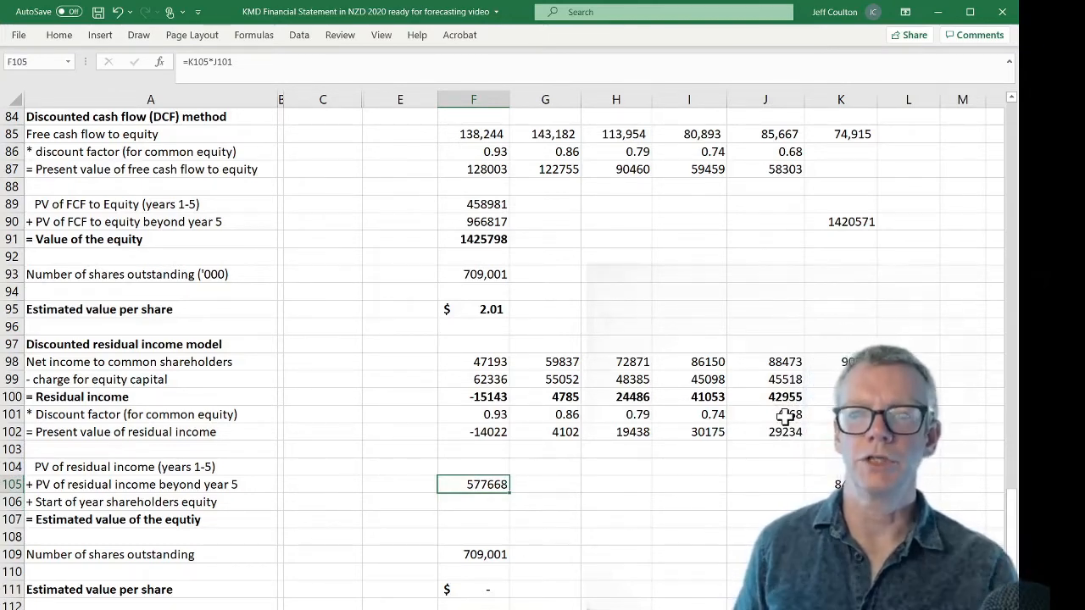
Sum the present values of residual income for years 1-5 in F104 with =SUM(F102:J102).
key("Up")
type("=")
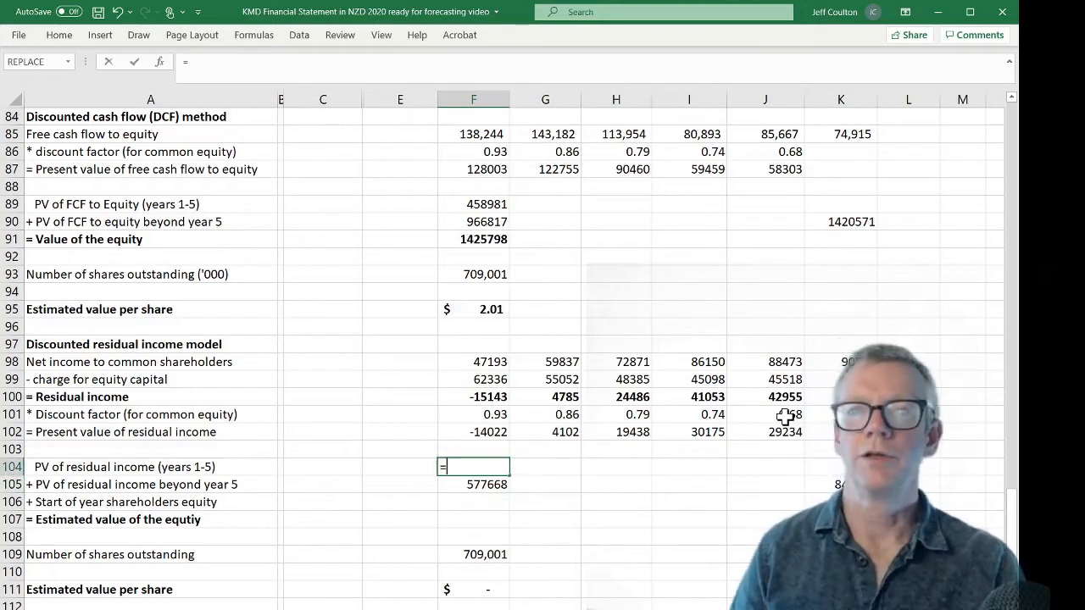
type("SUM(")
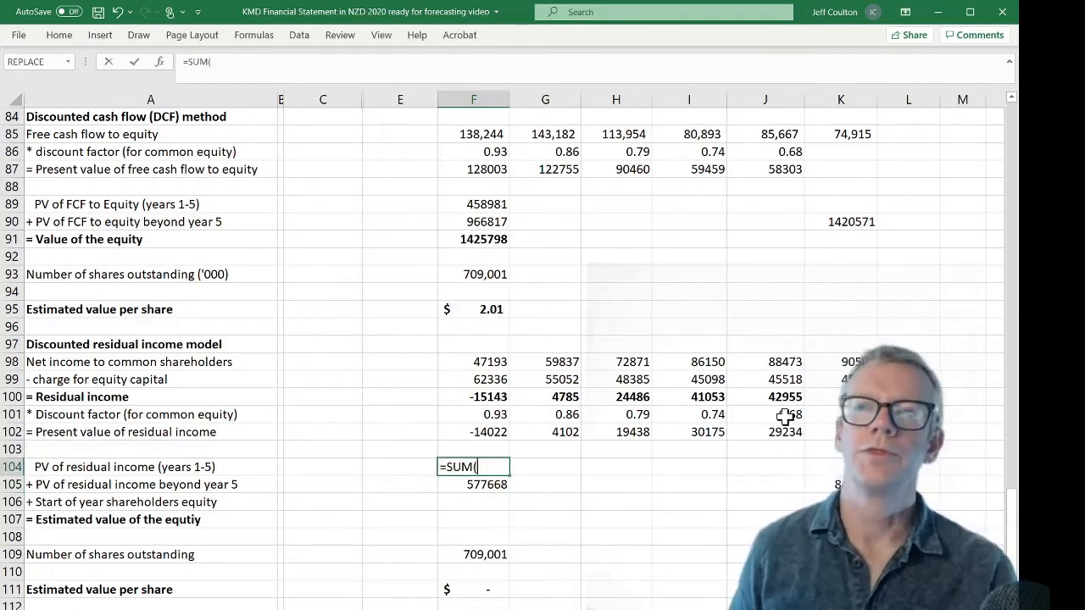
key("Up")
key("Up")
key("shift+Right")
key("shift+Right")
key("shift+Right")
key("shift+Right")
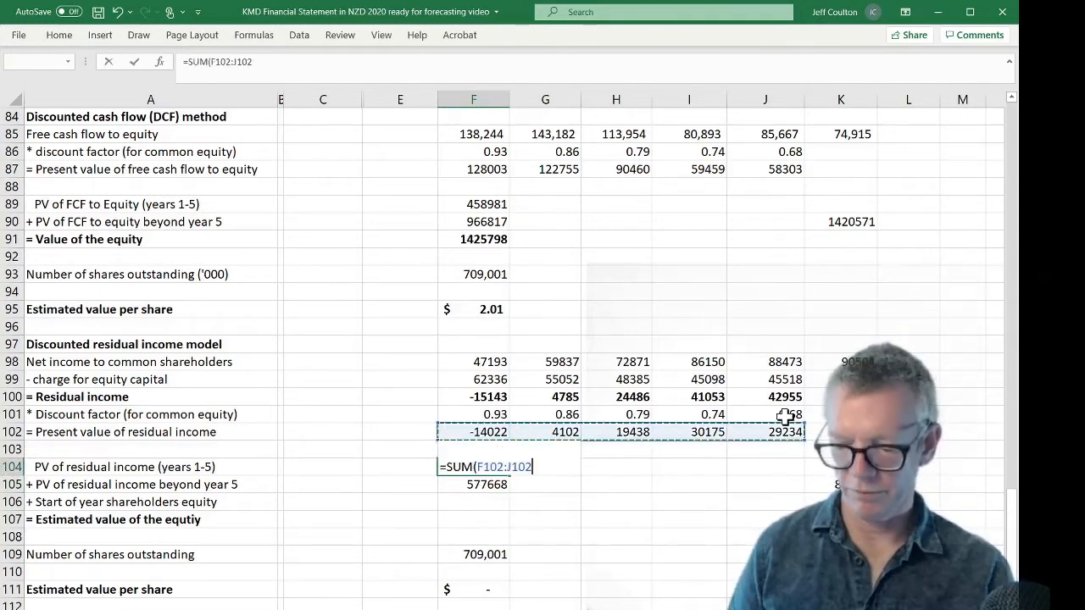
type(")")
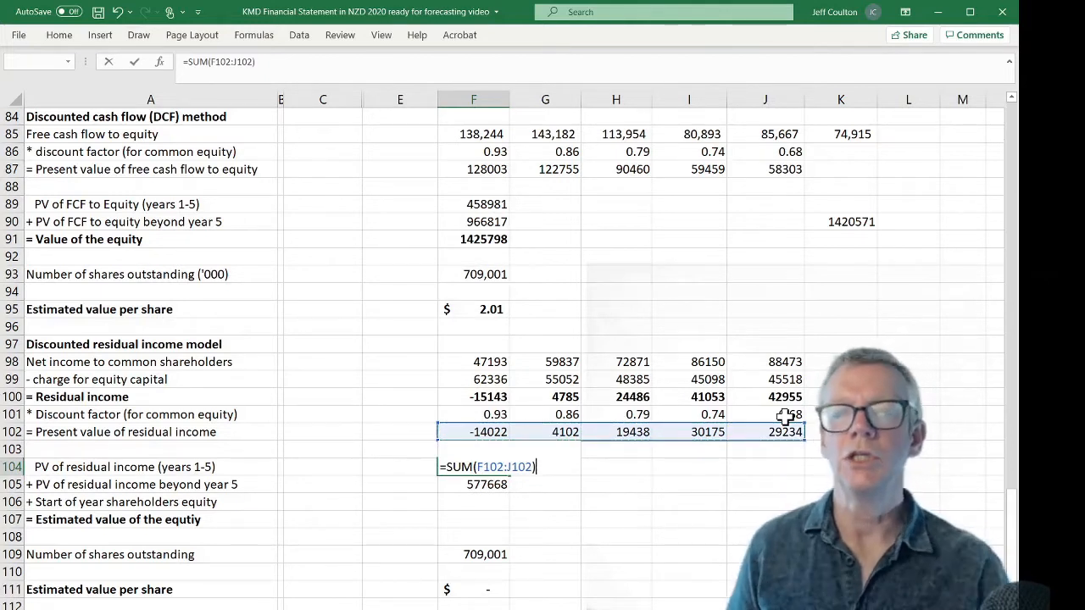
key("Return")
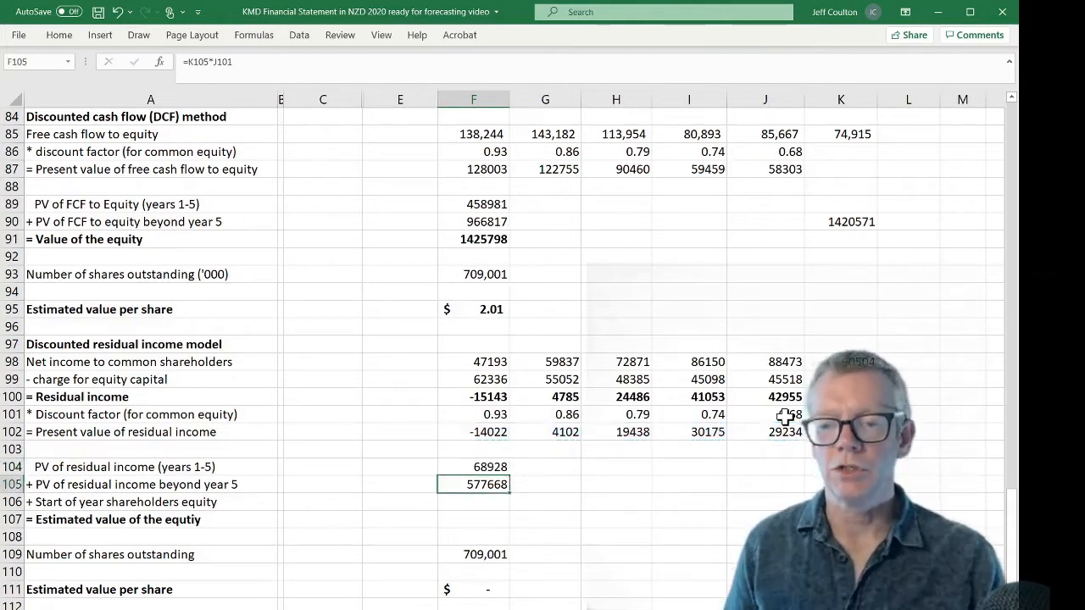
key("Up")
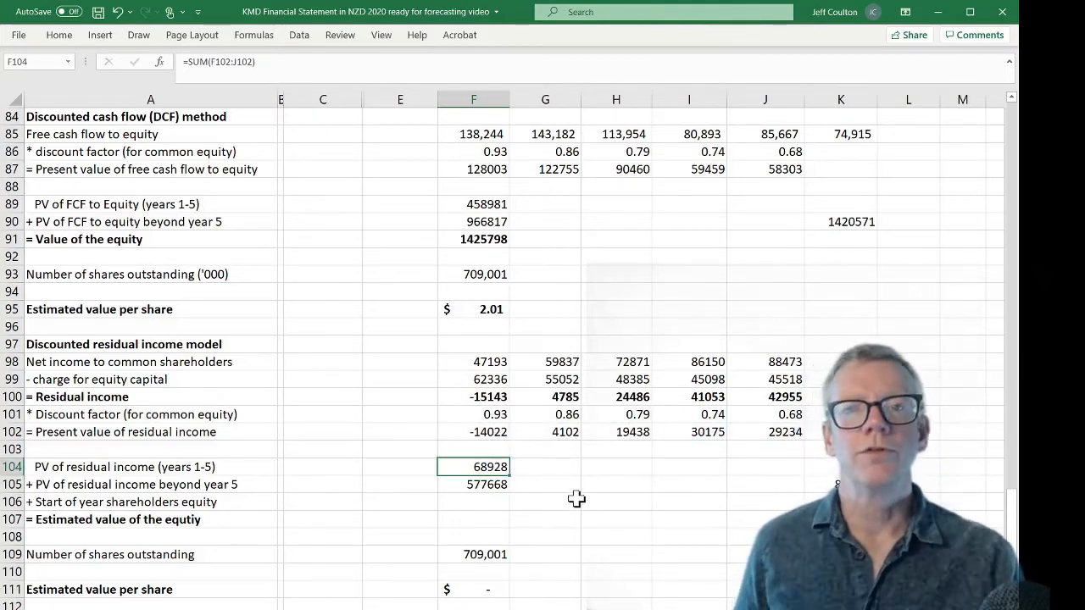
Link the start-of-year shareholders' equity in F106 to the 2021 balance sheet shareholders' equity in F57.
left_click(499, 503)
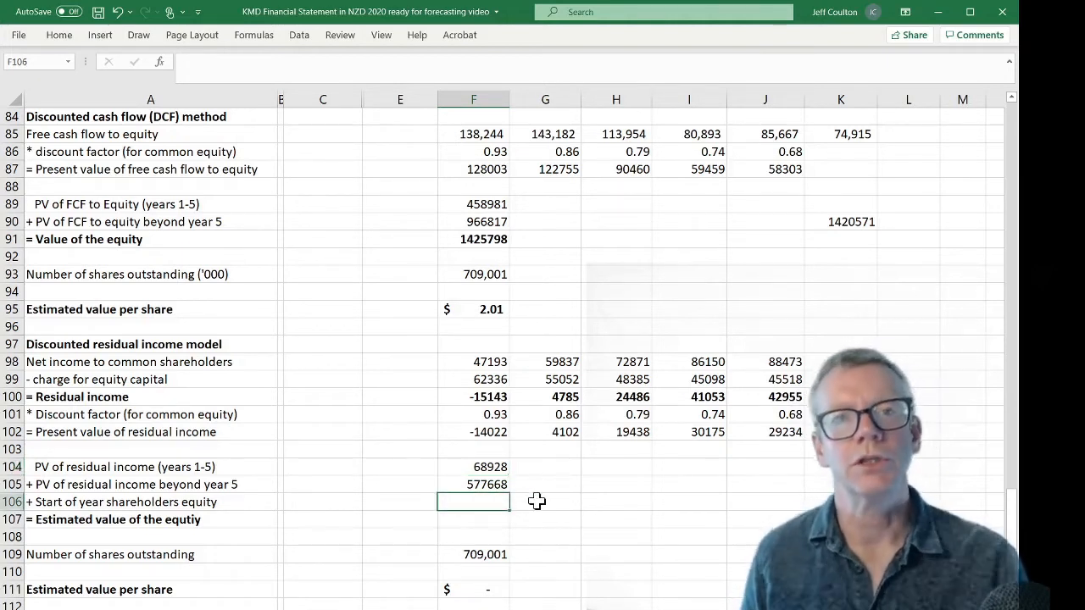
type("=")
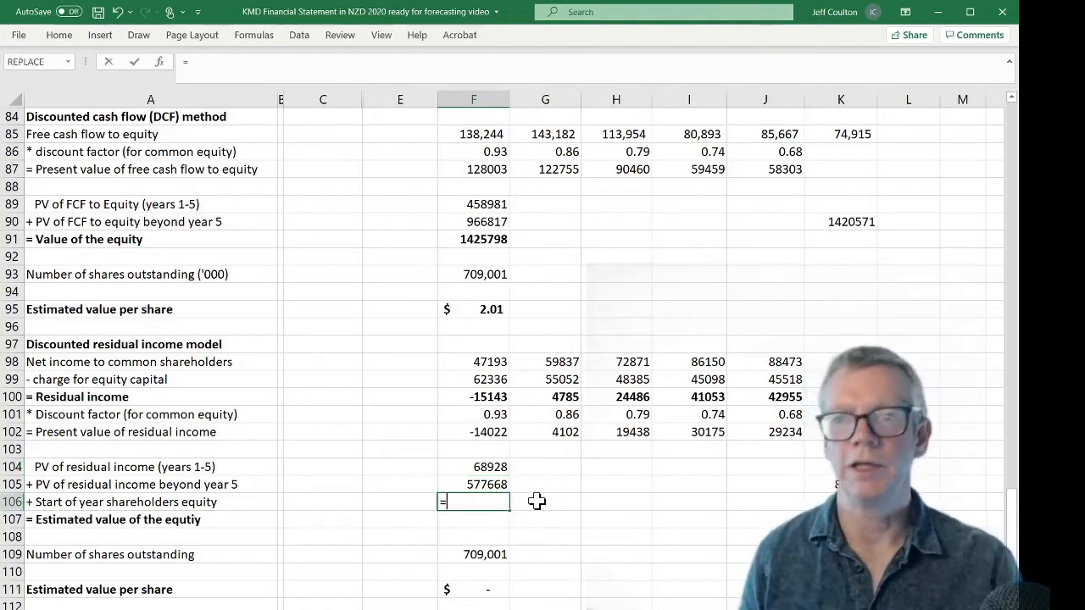
scroll(534, 483, "up", 2)
scroll(531, 465, "up", 6)
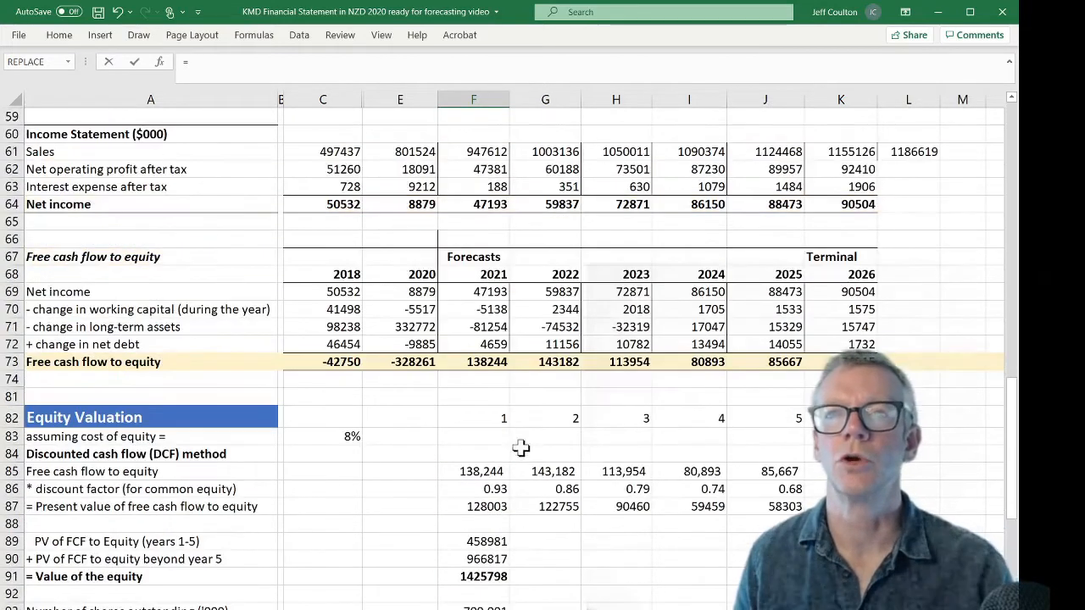
scroll(510, 437, "up", 1)
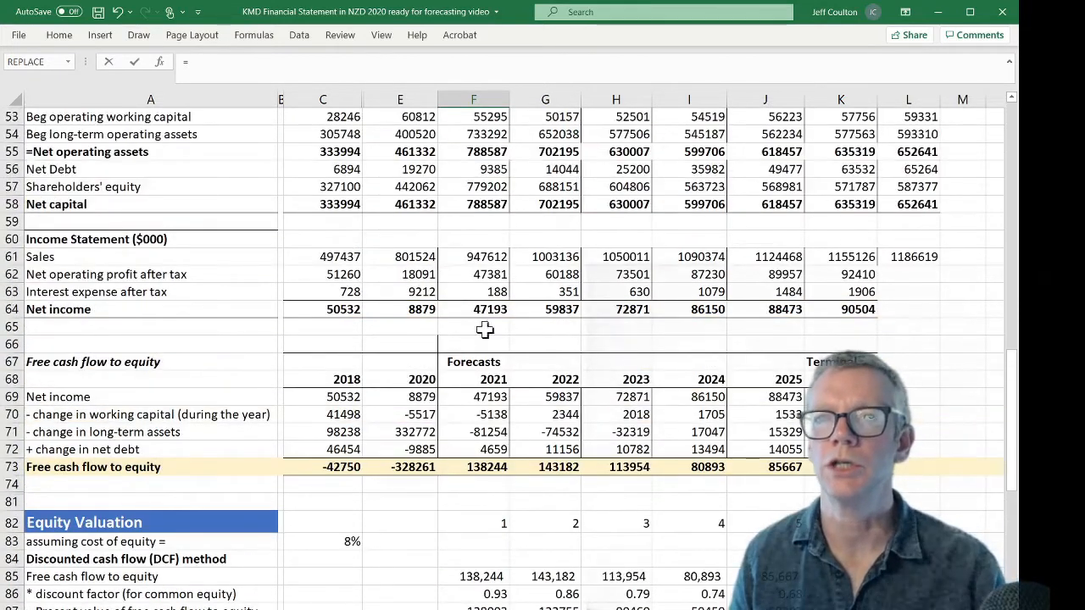
left_click(484, 192)
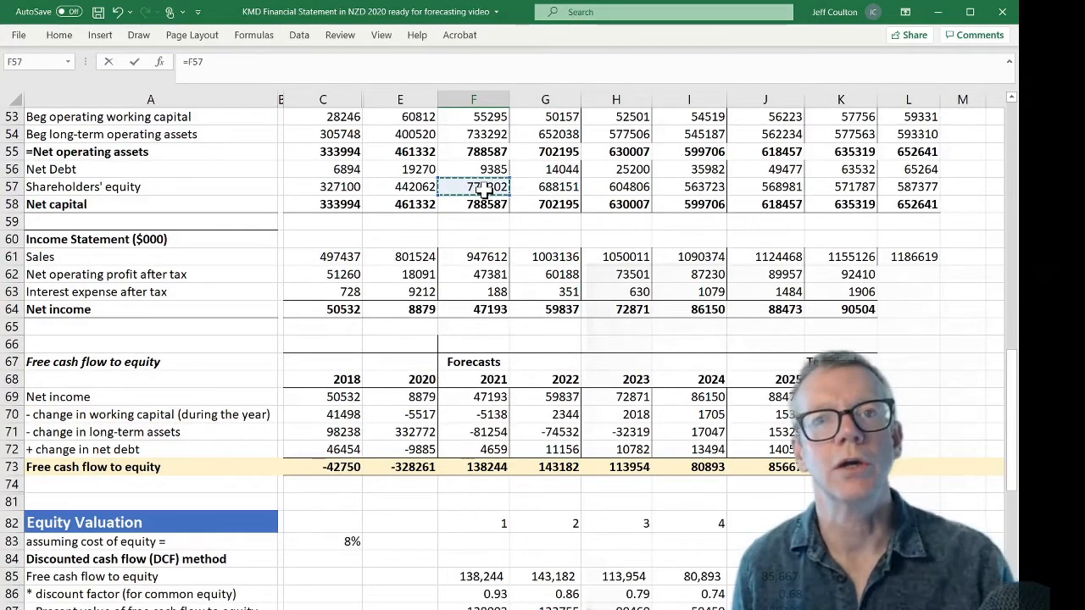
key("Return")
Calculate the residual income model's estimated value of the equity in F107 with =F104+F105+F106.
scroll(593, 368, "down", 2)
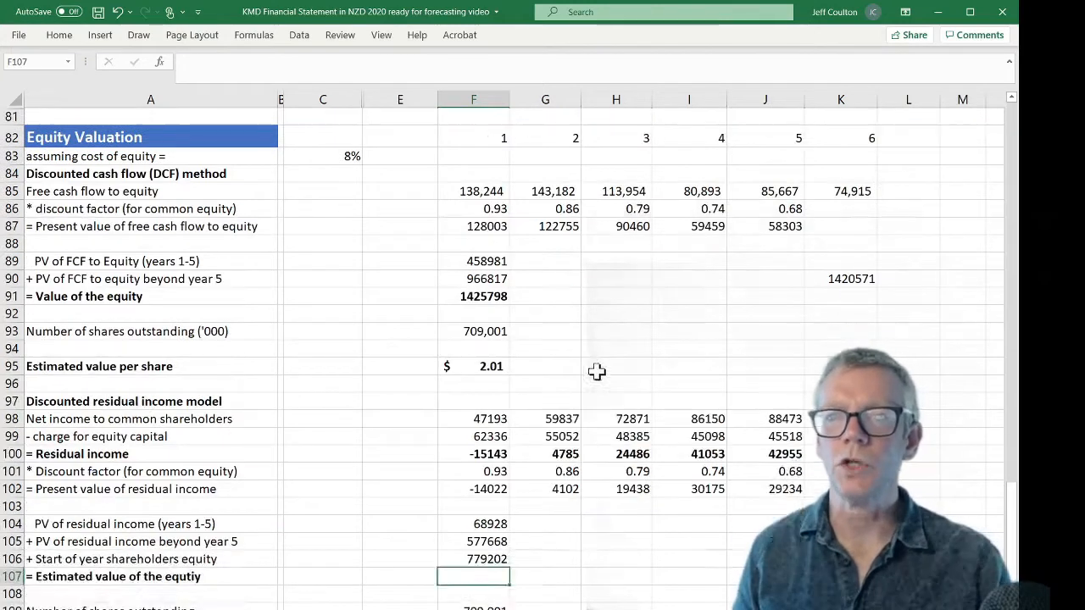
scroll(616, 442, "down", 1)
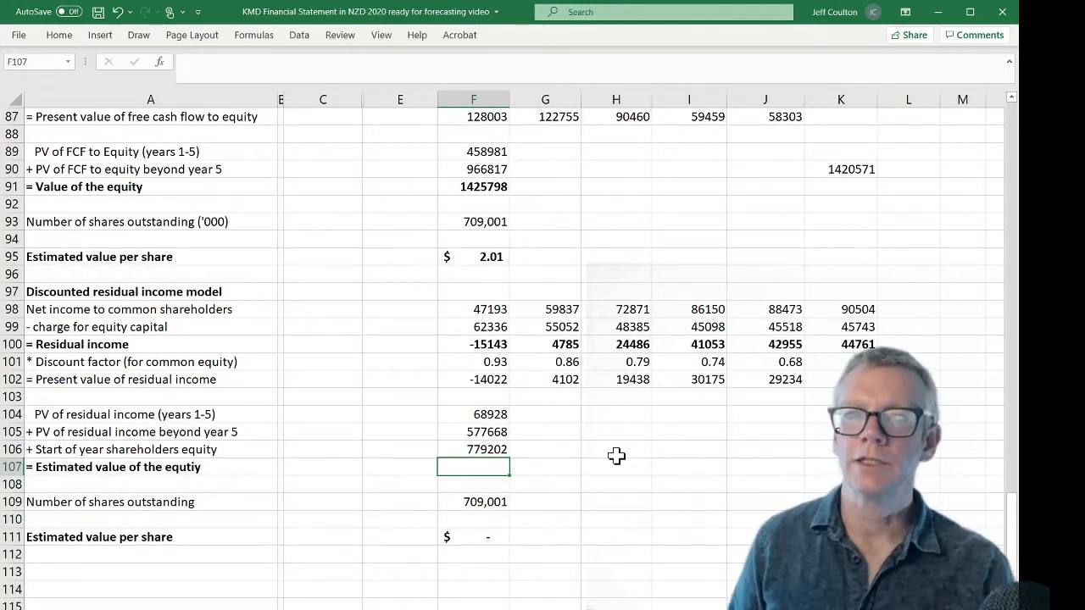
type("=")
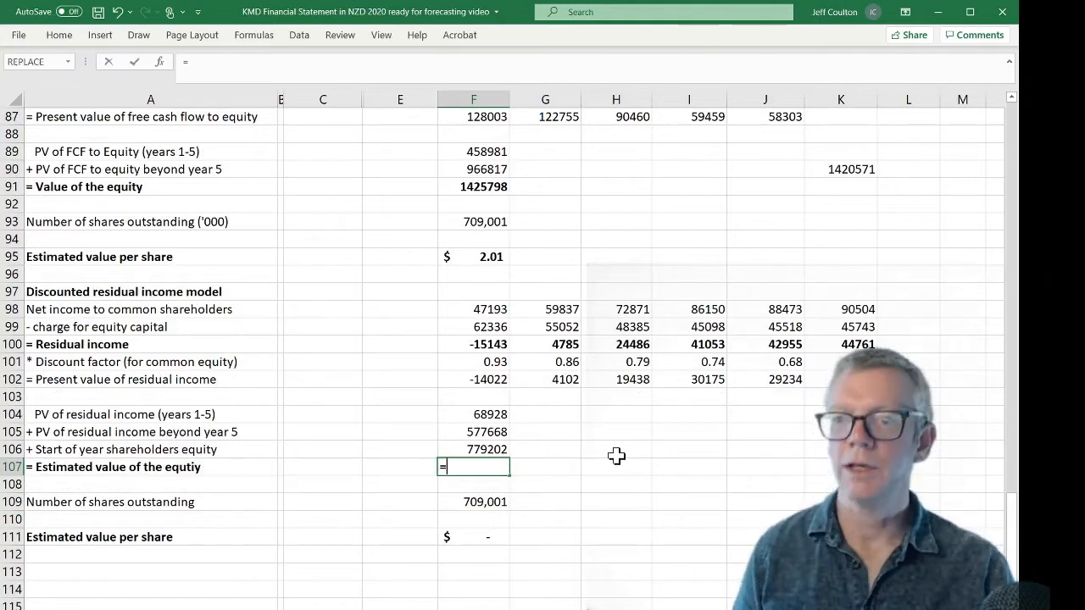
key("Up")
key("Up")
key("Up")
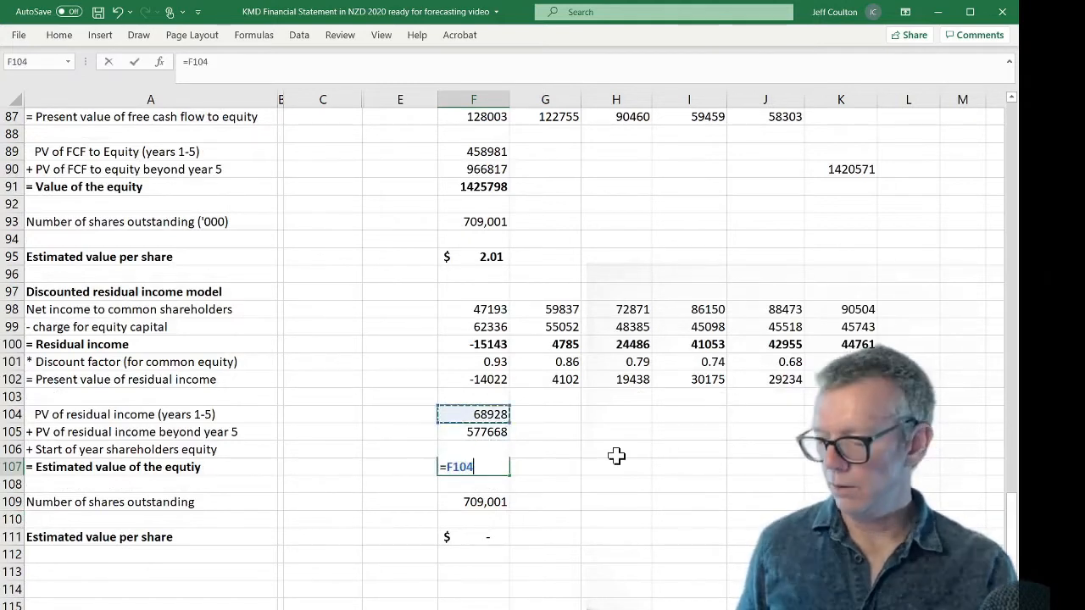
key("Up")
key("Up")
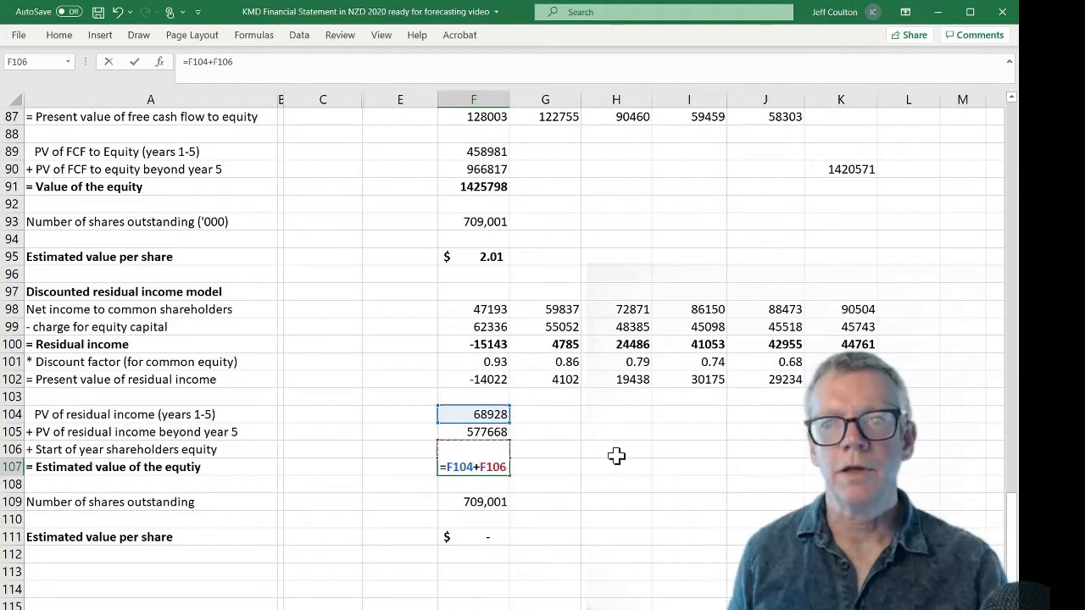
type("+")
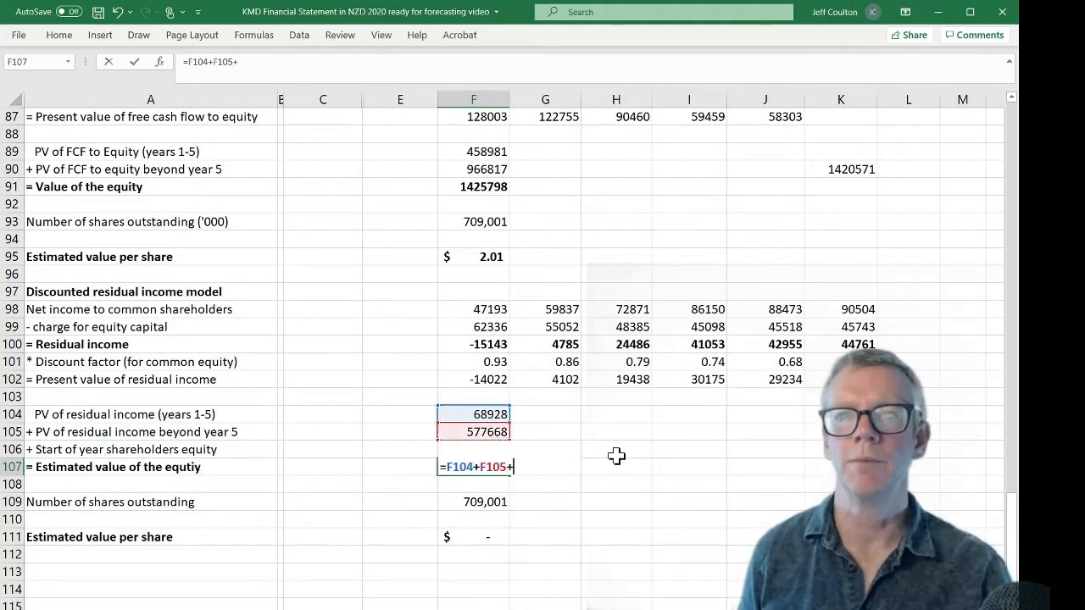
key("Up")
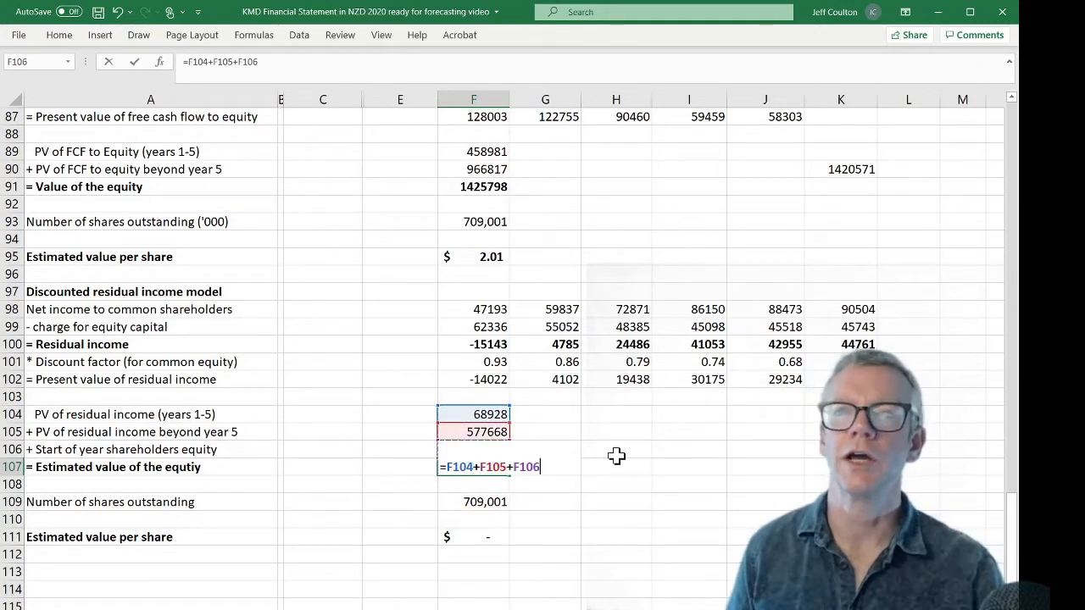
key("Return")
key("Up")
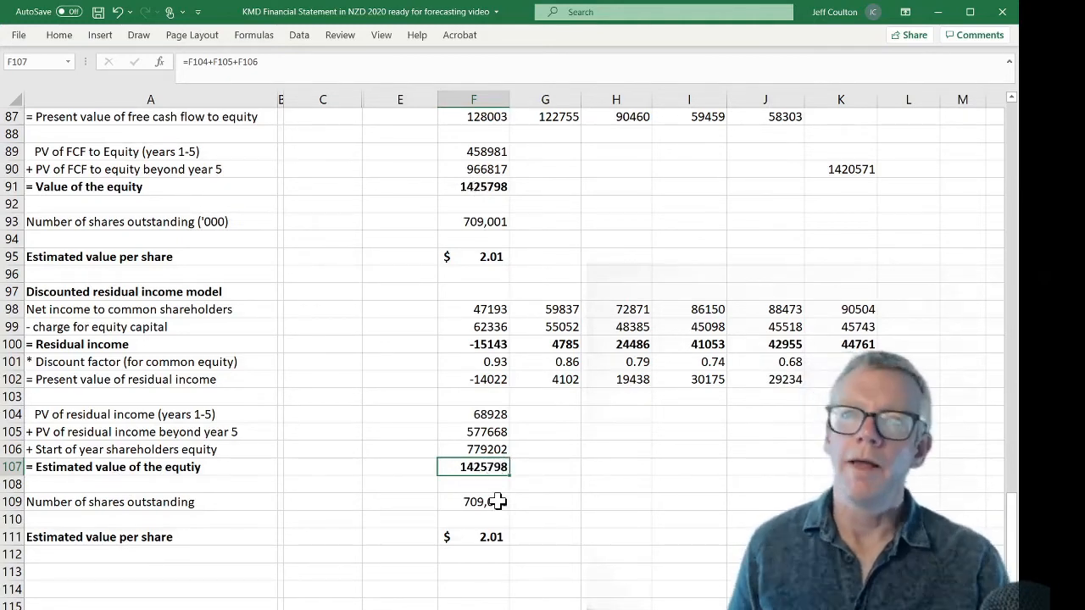
Test a 9% cost of equity in C83 and compare the estimated values per share in F95 and F111.
scroll(497, 501, "up", 1)
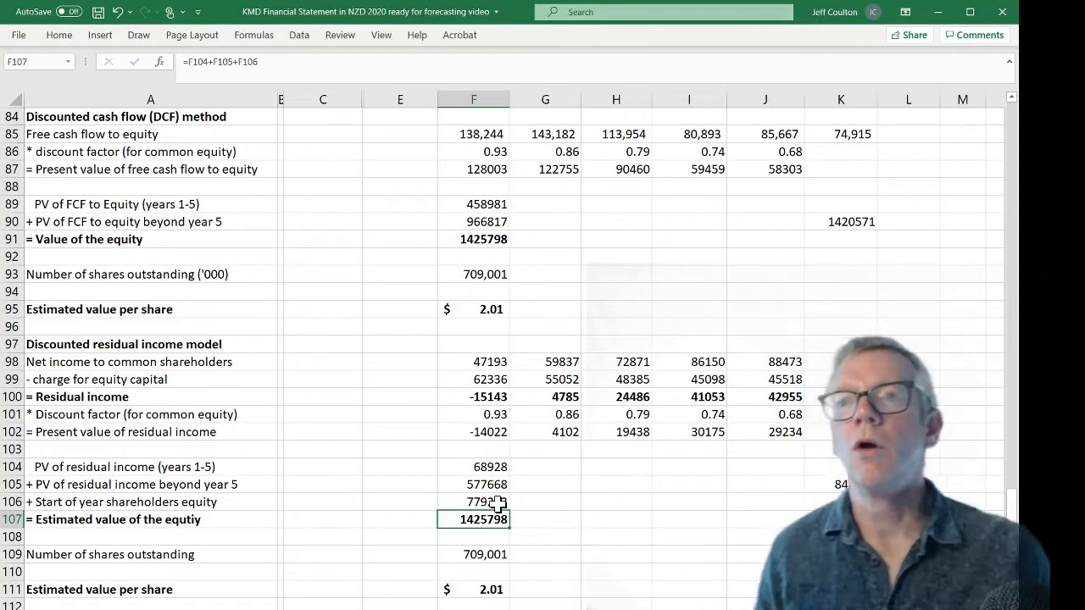
scroll(496, 502, "up", 1)
scroll(497, 501, "down", 1)
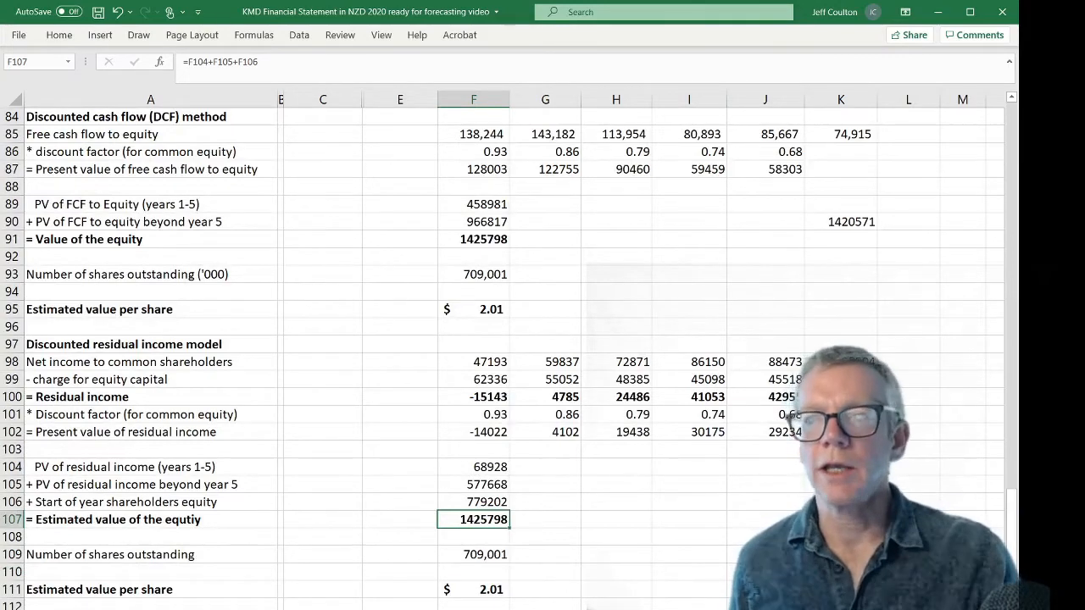
scroll(508, 356, "down", 1)
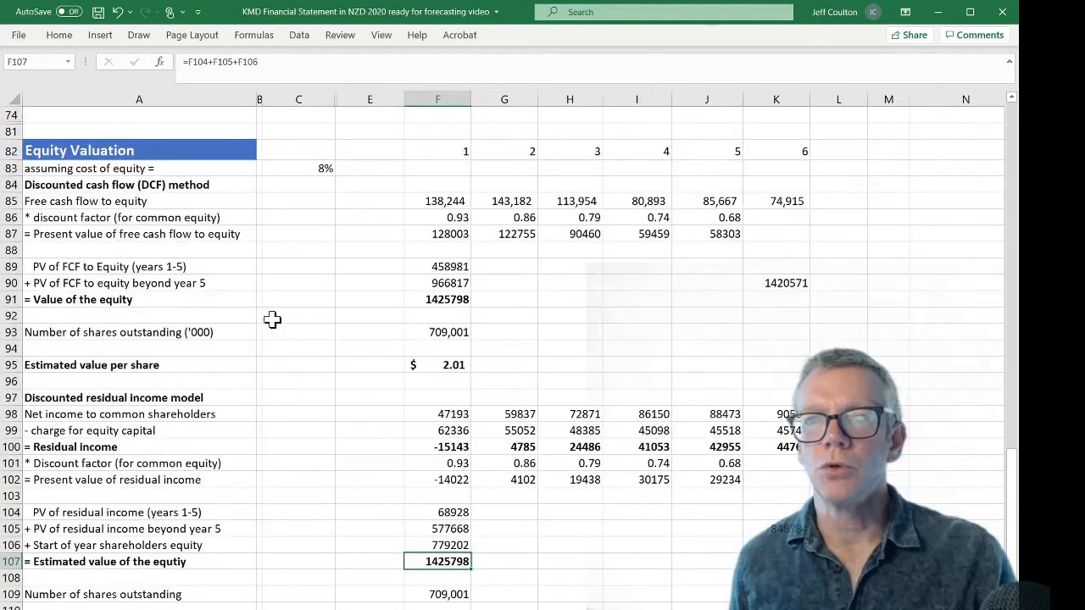
left_click(306, 171)
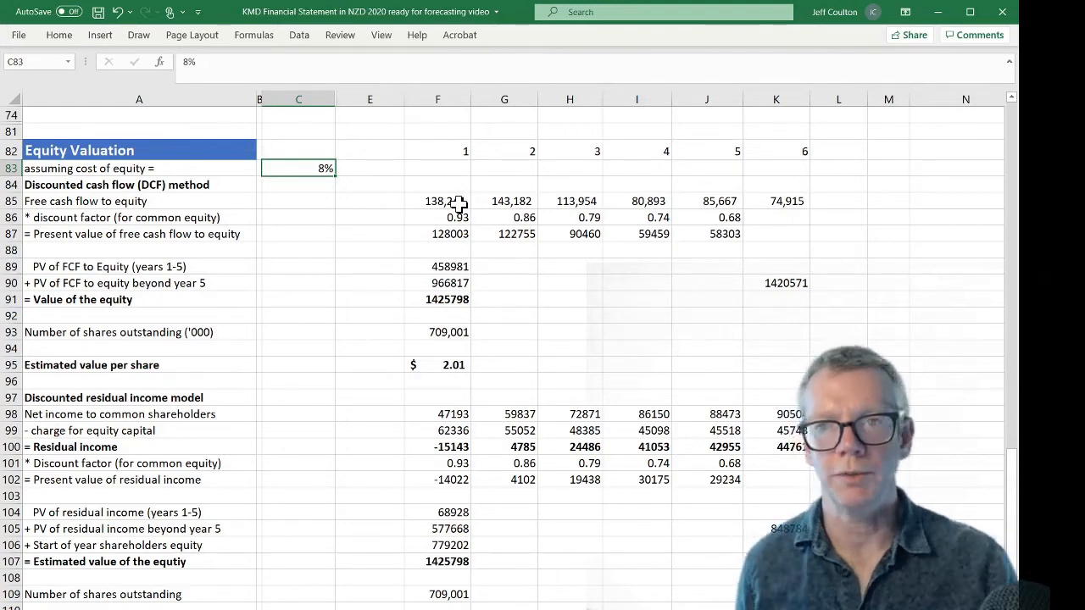
type("9")
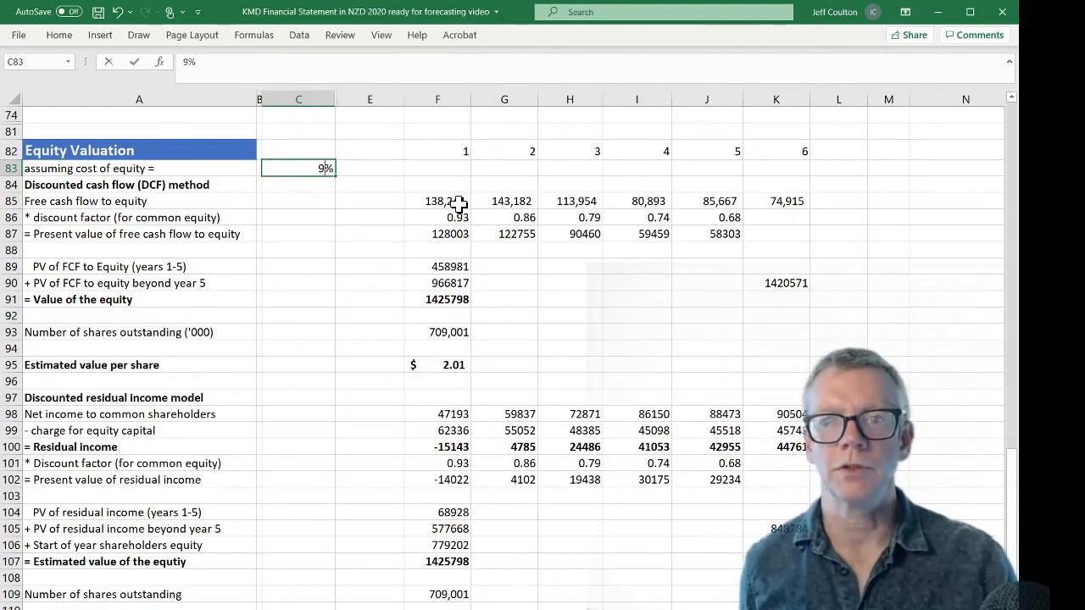
key("Return")
left_click(455, 365)
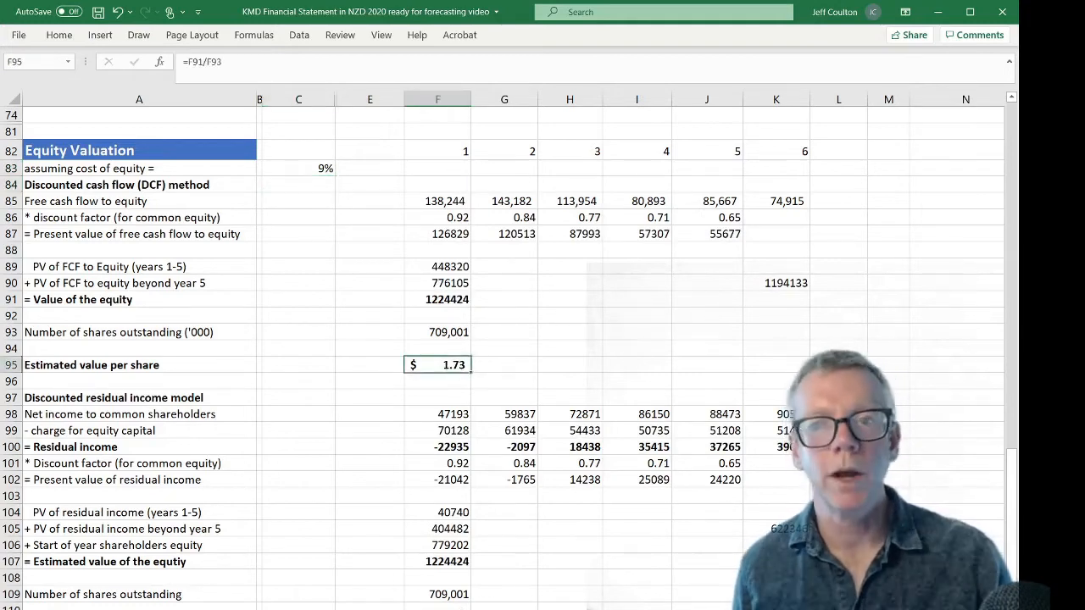
left_click(456, 609)
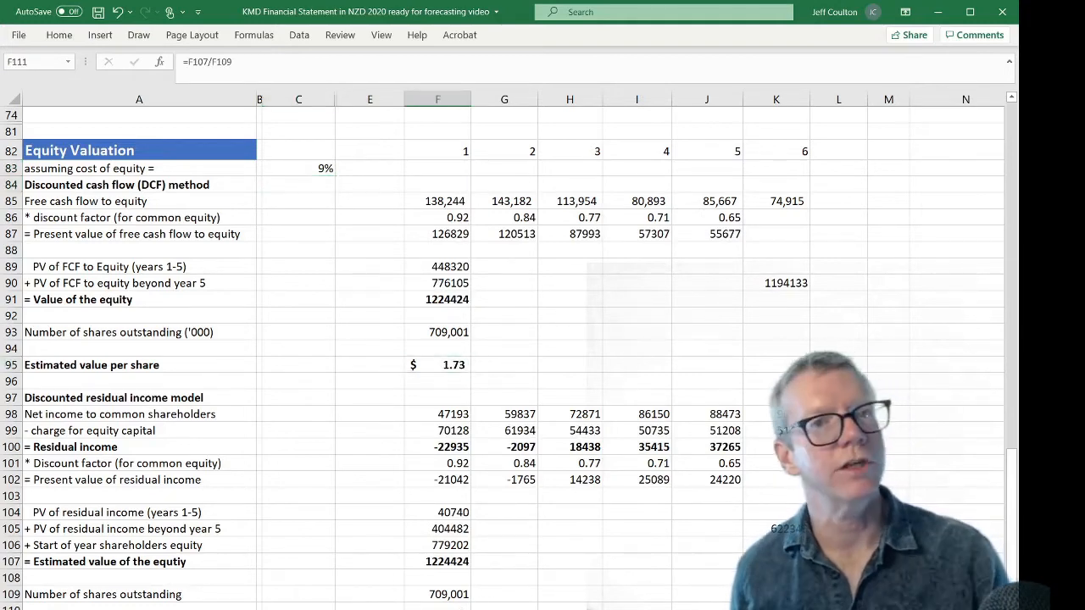
Set the assumed cost of equity in C83 to 8%.
left_click(308, 169)
type("8")
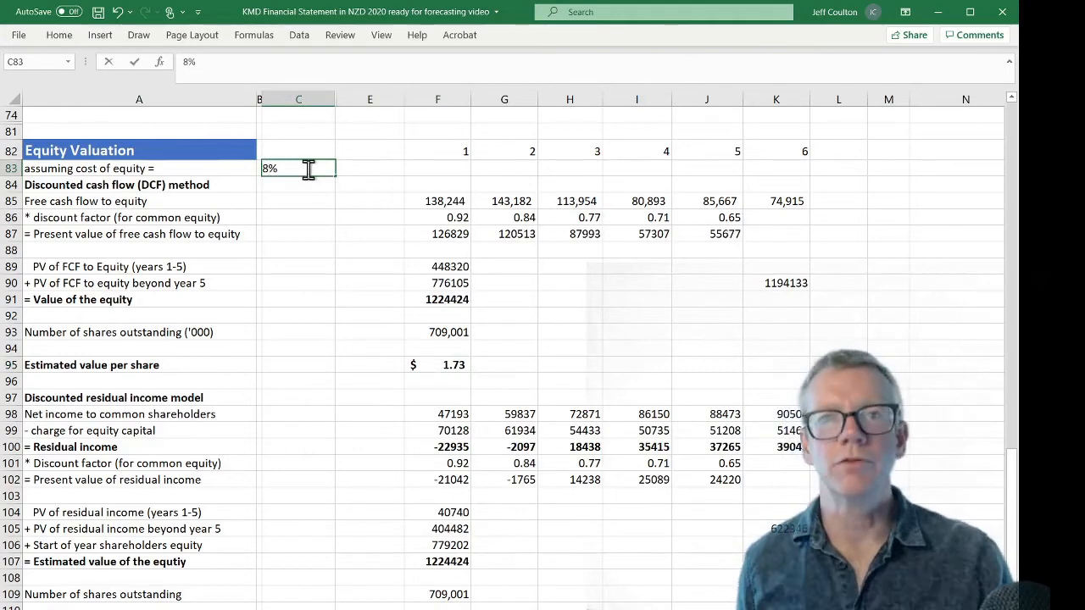
key("Return")
key("Return")
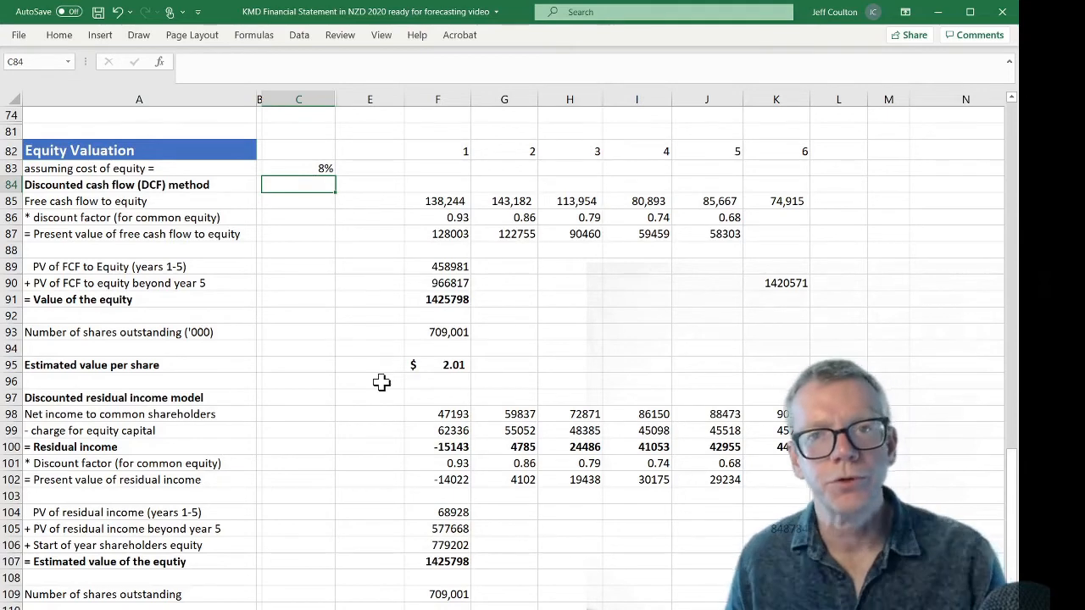
Review the forecast statements, the free cash flow to equity, and both equity valuations down to the estimated value per share in F111.
scroll(381, 383, "up", 10)
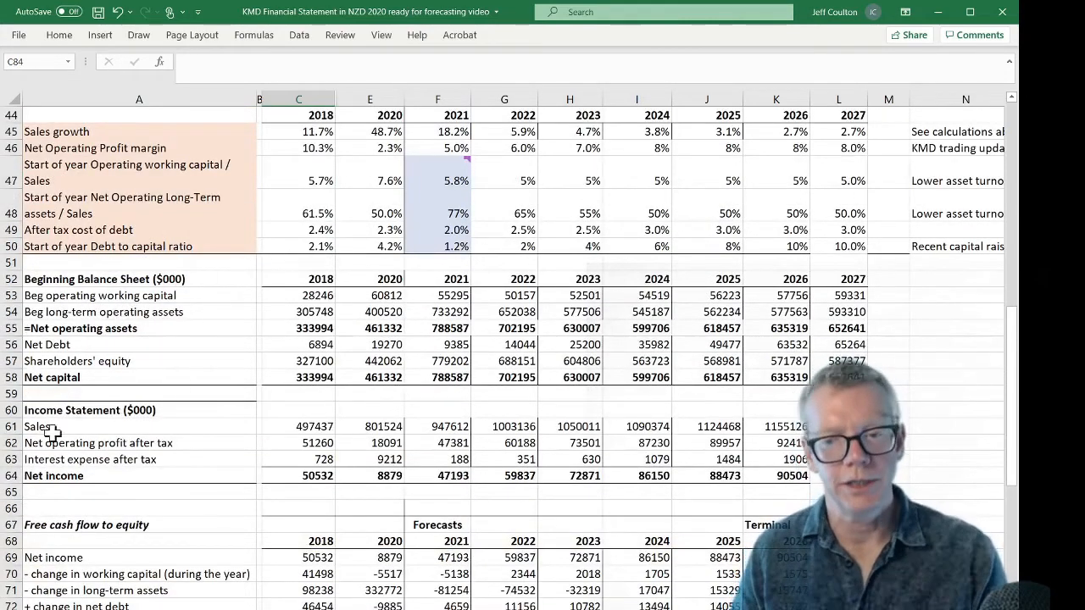
scroll(111, 430, "down", 2)
scroll(110, 430, "down", 1)
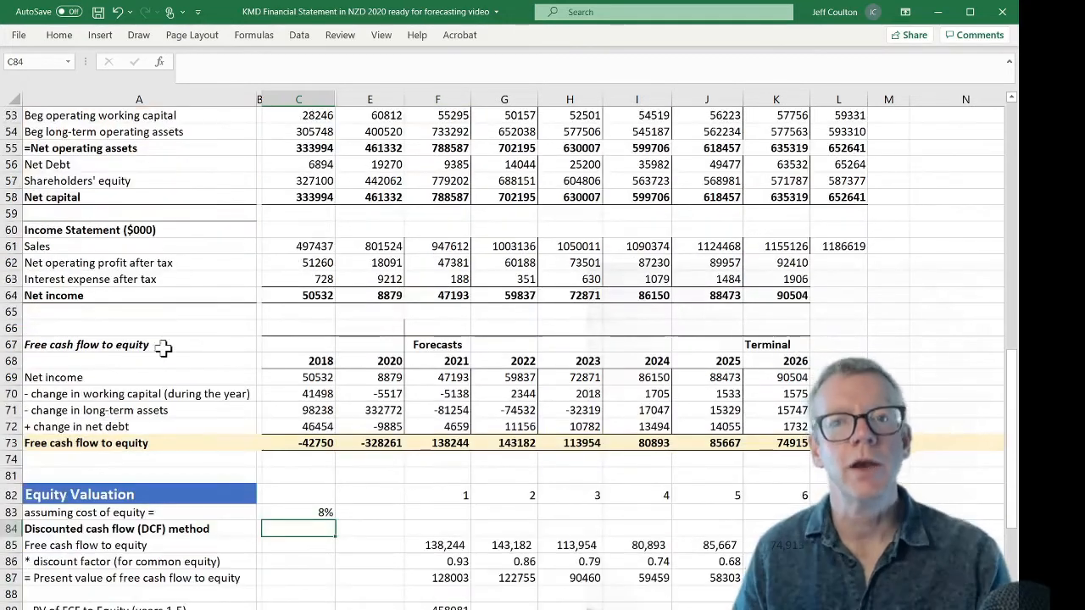
scroll(160, 415, "down", 3)
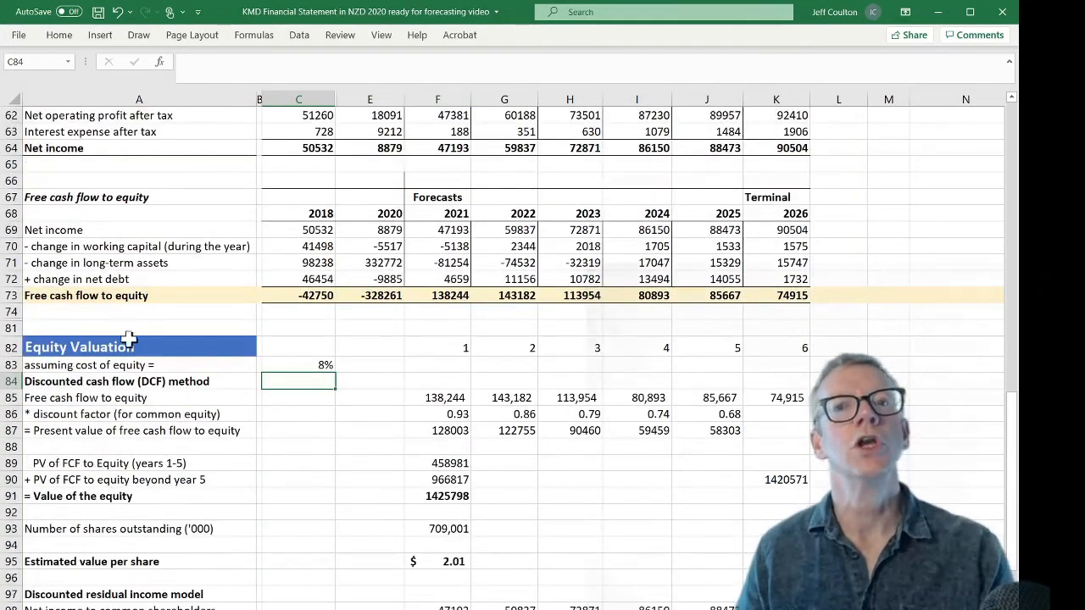
scroll(116, 466, "down", 1)
scroll(117, 446, "down", 1)
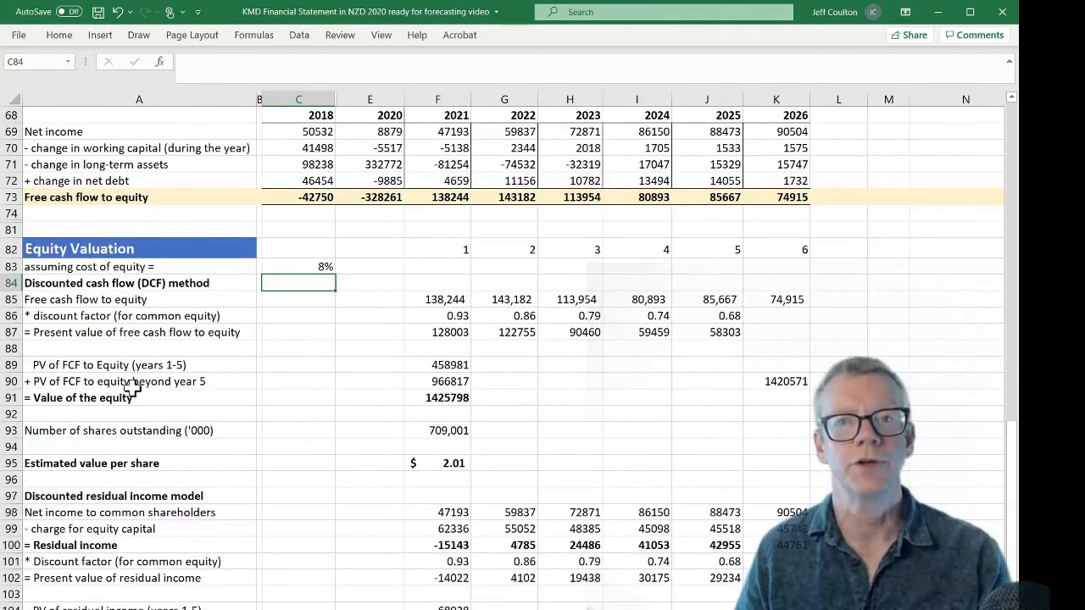
scroll(447, 404, "down", 2)
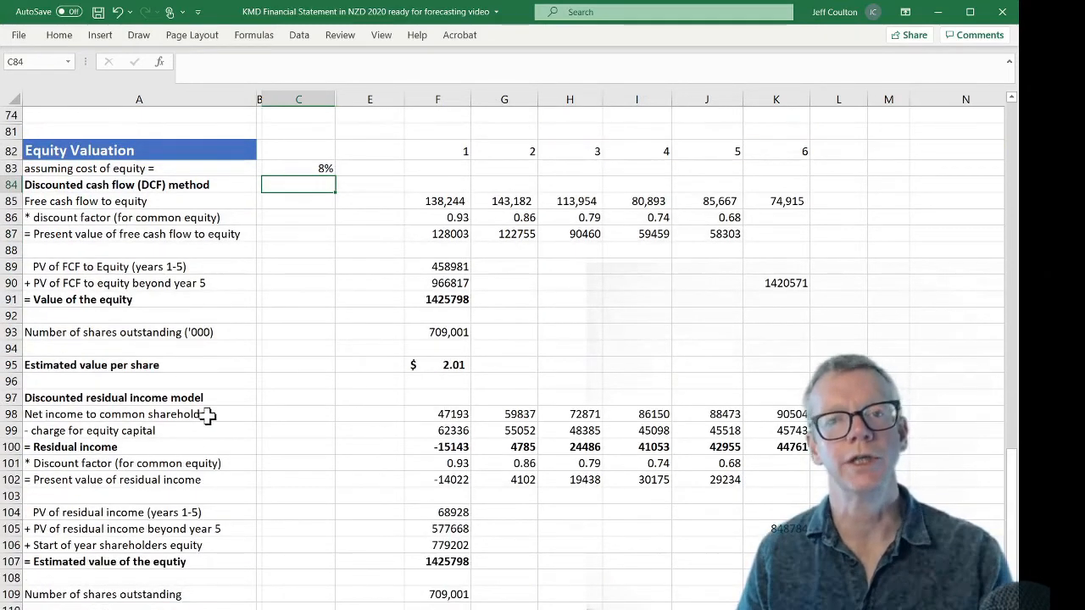
scroll(212, 413, "down", 1)
scroll(169, 413, "down", 1)
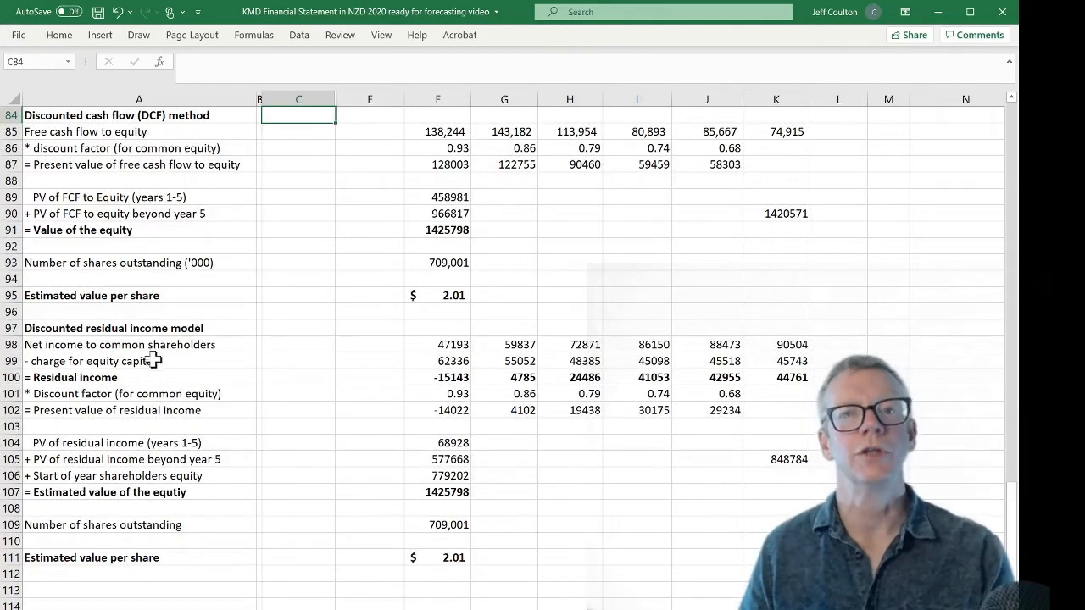